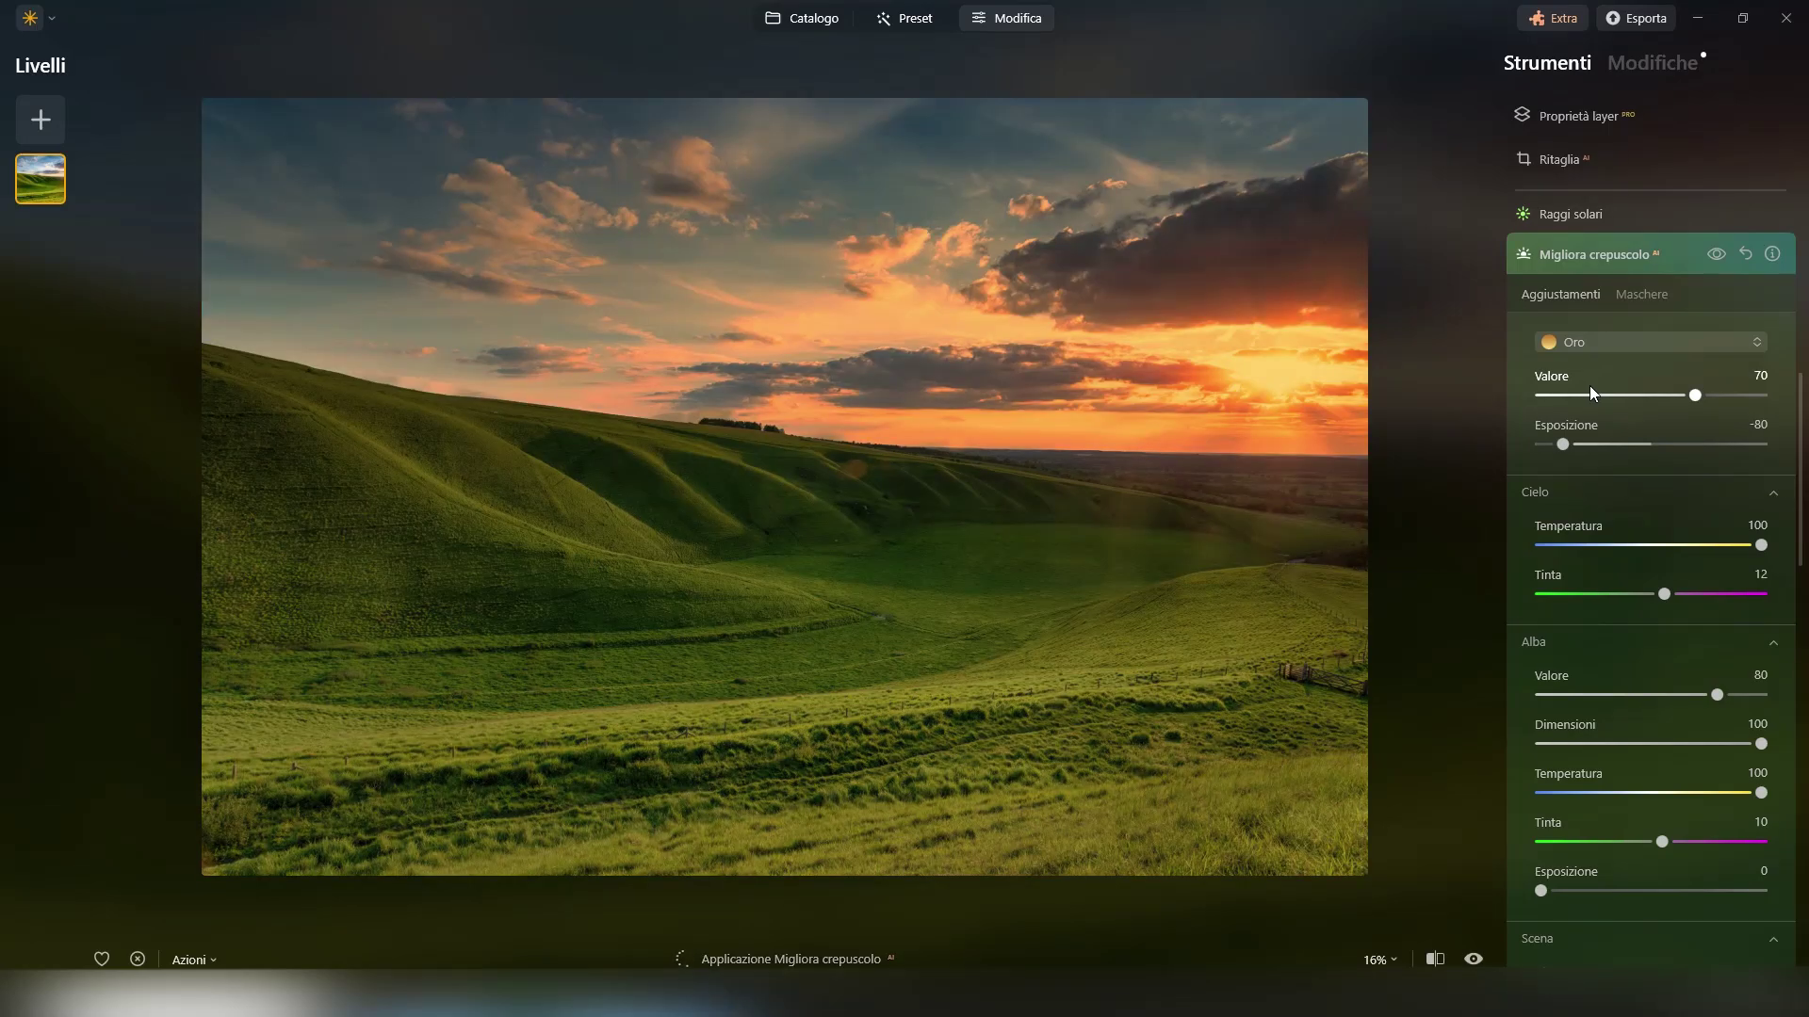
- Lower the sunset enhancement to 40, raise its exposure and cool the sky temperature to 34
left_click_drag(1695, 394, 1627, 395)
left_click_drag(1316, 433, 1433, 432)
left_click_drag(1710, 631, 1565, 634)
scroll(1475, 902, "down", 5)
- Soften the dawn glow and the scene blending, with lower saturation
left_click_drag(1625, 476, 1433, 477)
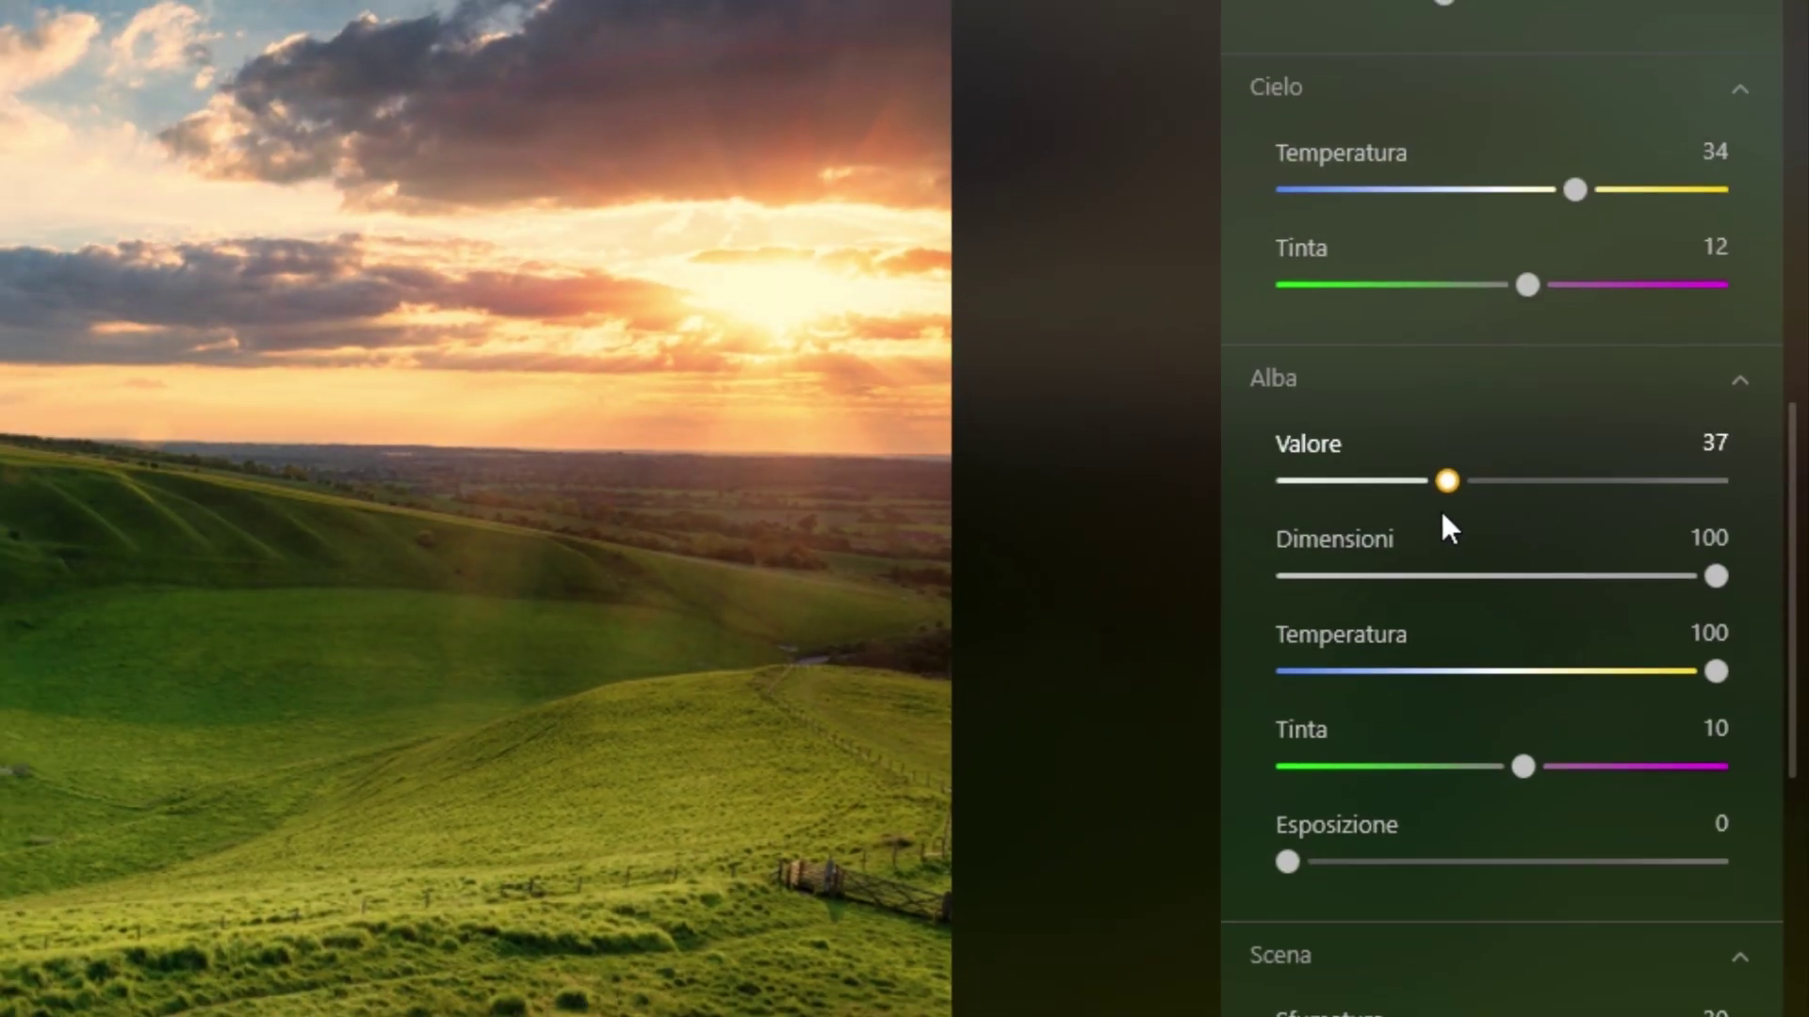
scroll(1617, 575, "down", 5)
scroll(1620, 376, "down", 3)
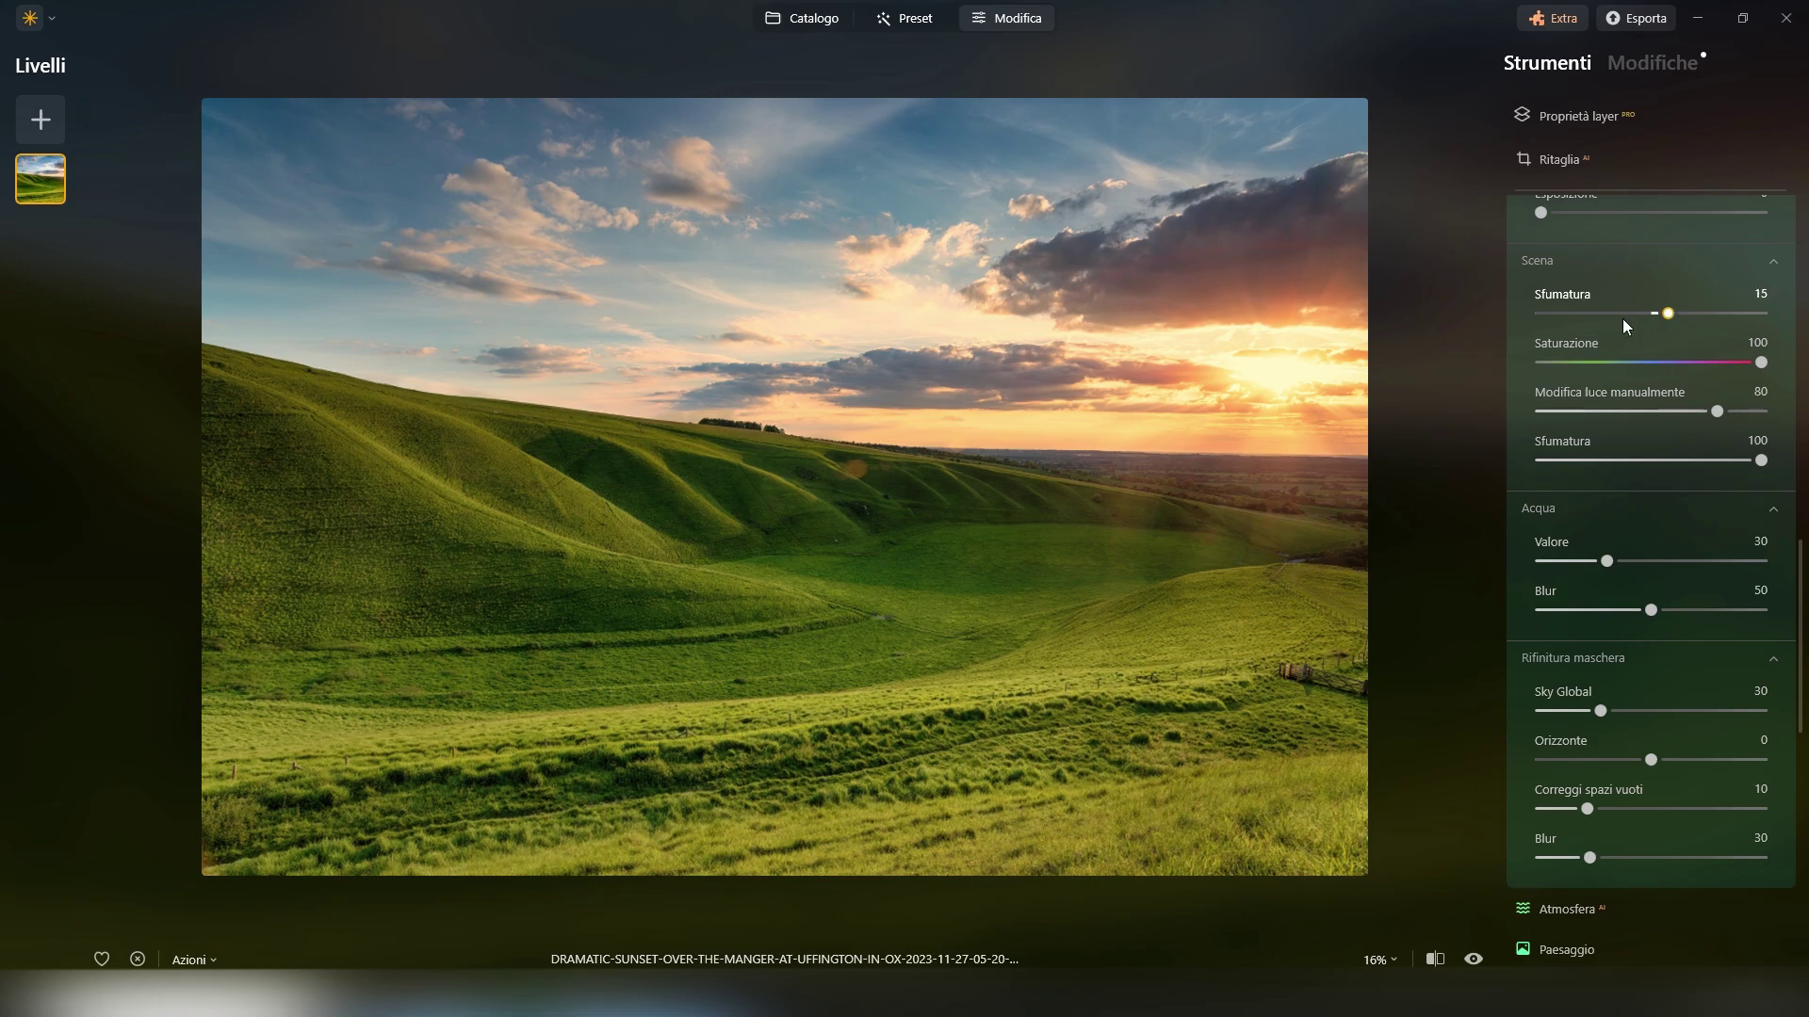
mouse_move(1623, 313)
left_mouse_down()
mouse_move(1719, 313)
mouse_move(1686, 362)
mouse_move(1719, 411)
left_mouse_up()
scroll(1616, 570, "down", 3)
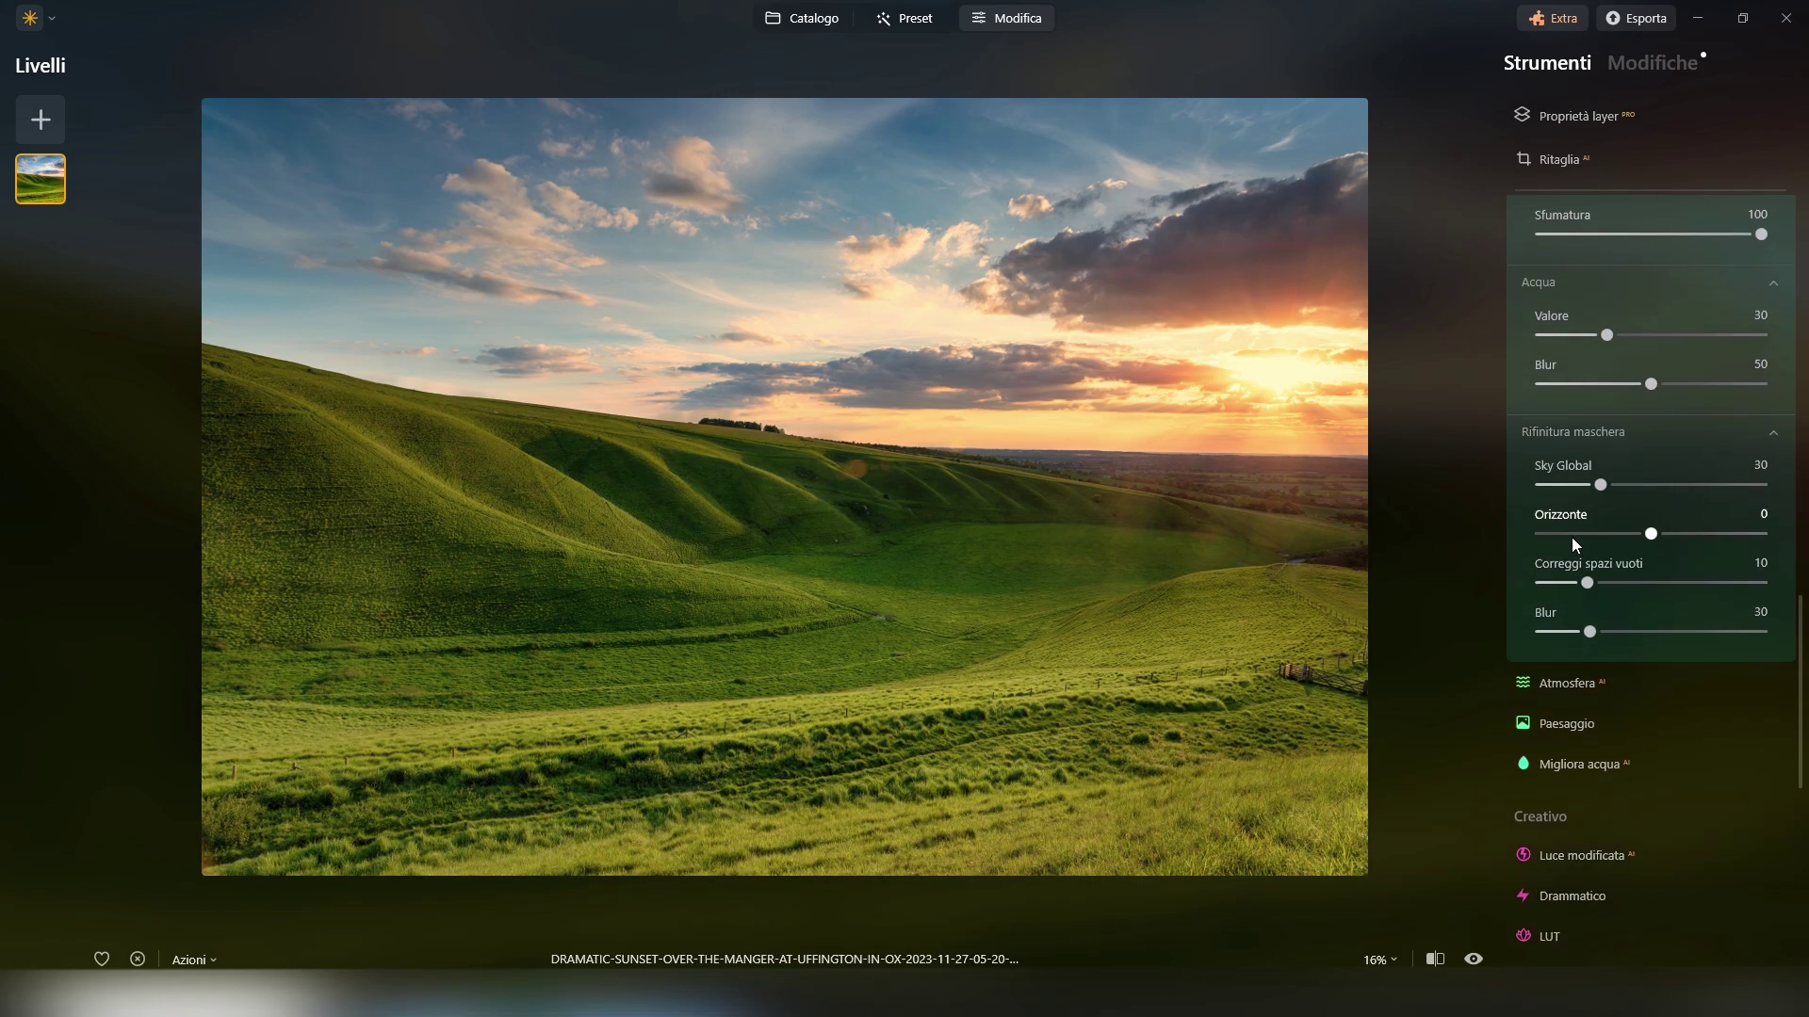
scroll(1620, 565, "up", 2)
scroll(1686, 499, "up", 10)
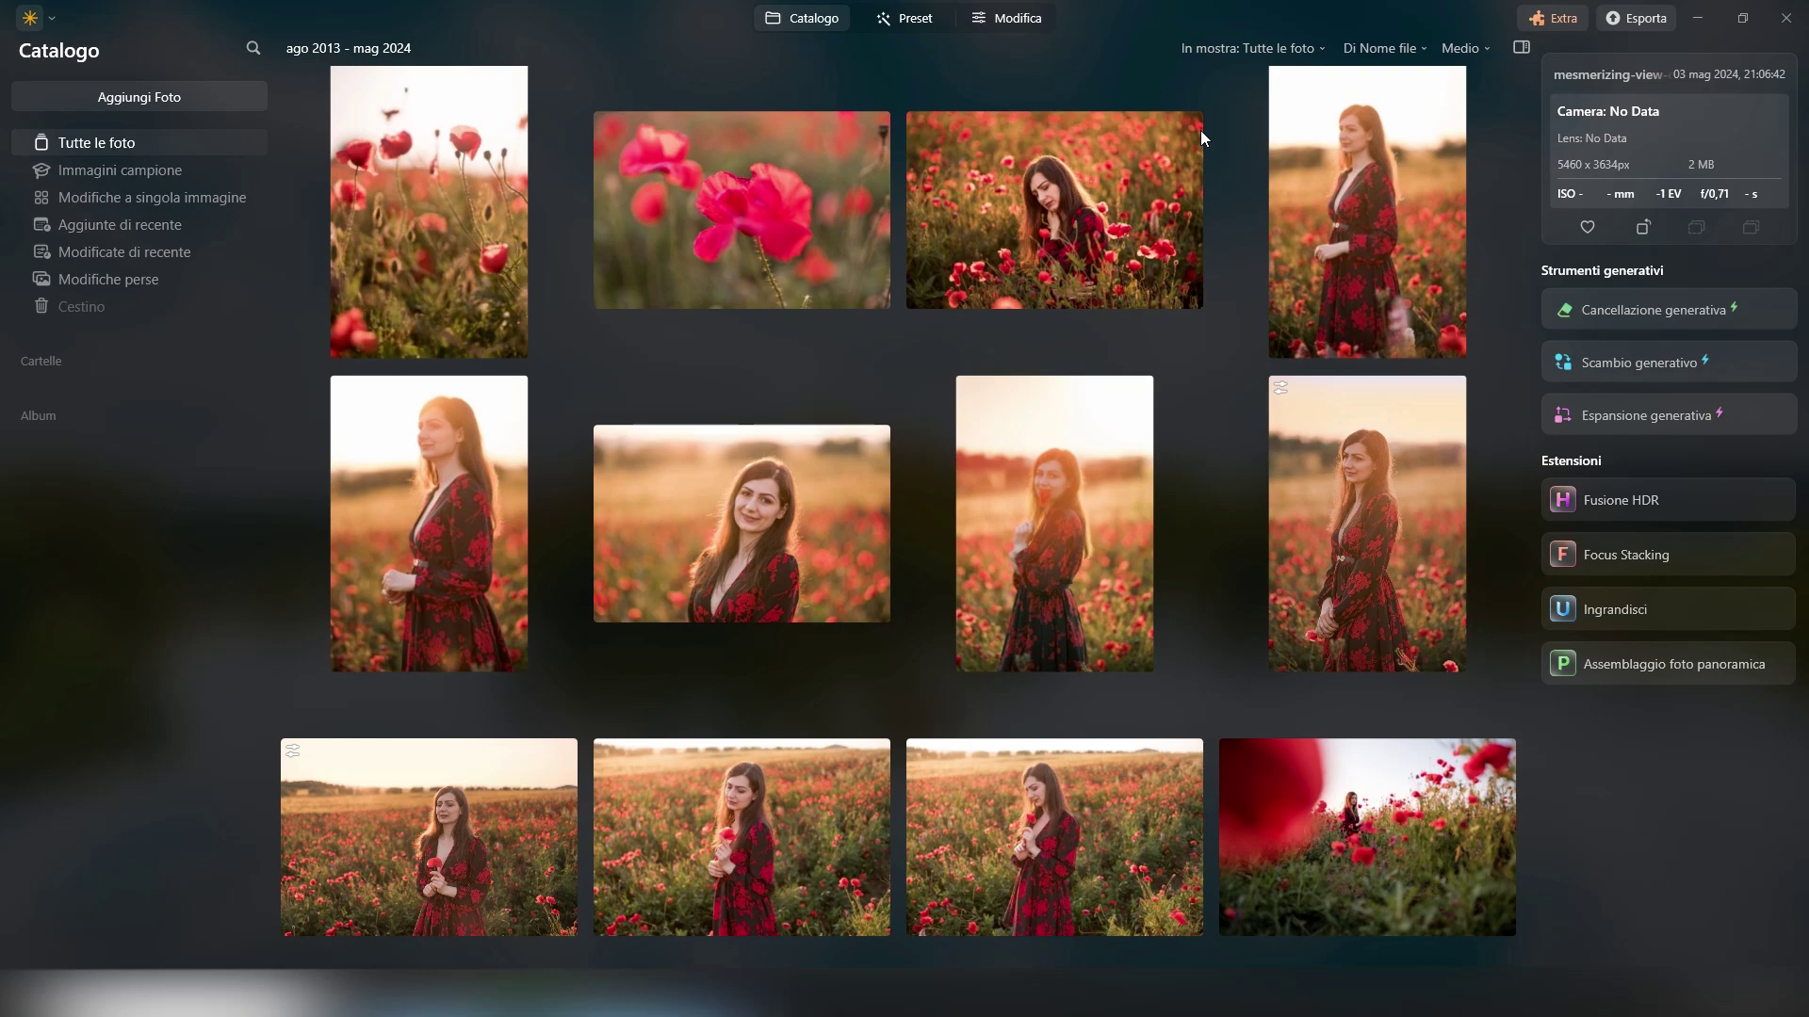
- Select the red poppy close-up and generate a Maschera AI for its Migliora con AI enhancement
mouse_move(741, 209)
left_click(725, 212)
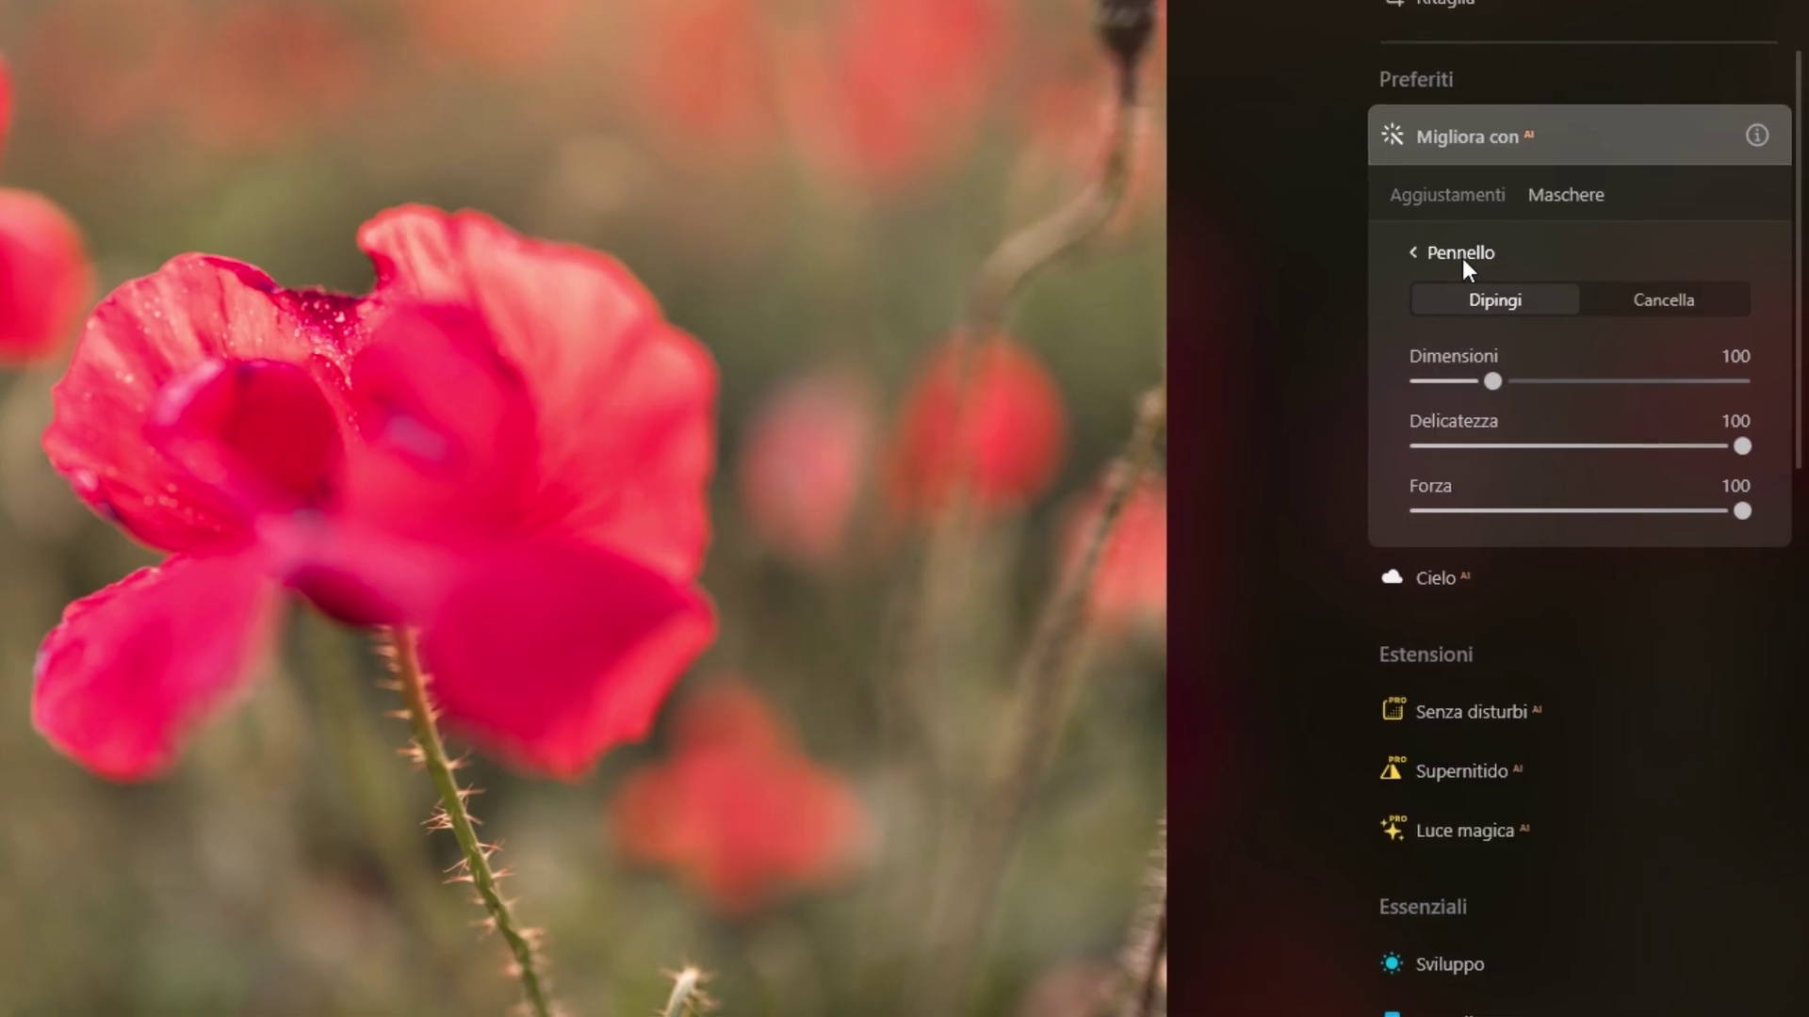
left_click(1458, 254)
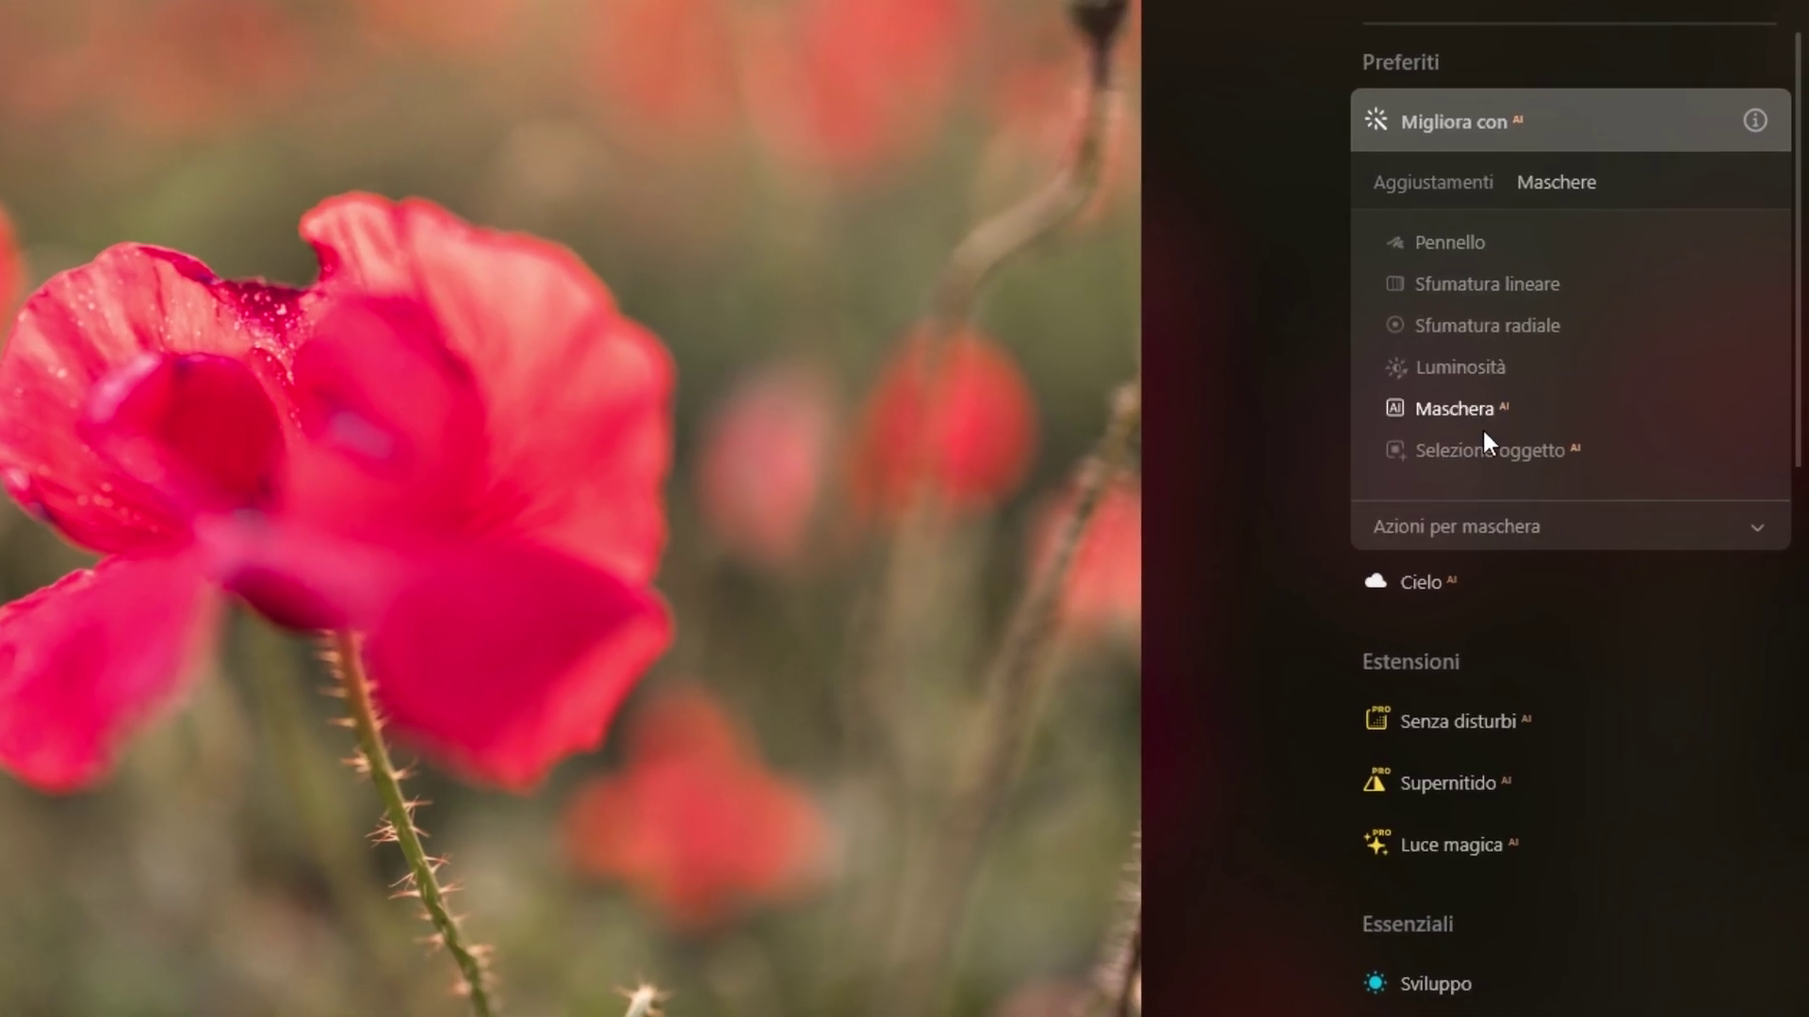
left_click(1438, 408)
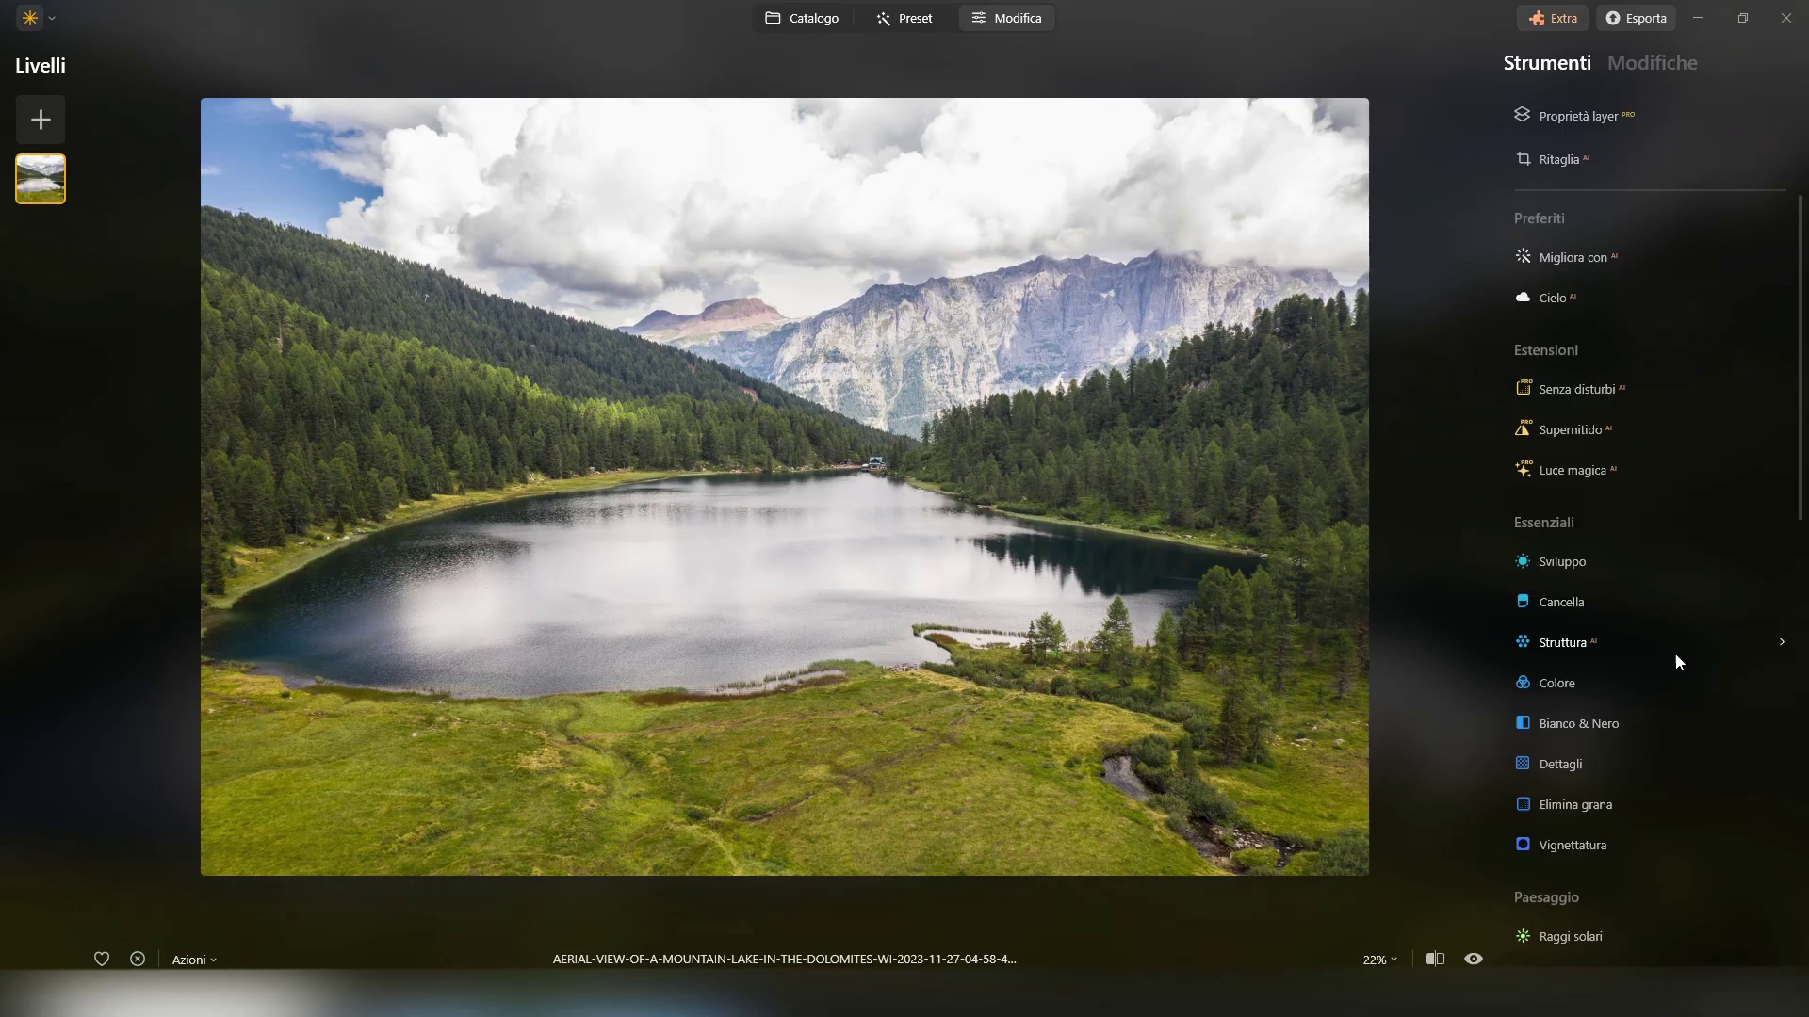
scroll(1675, 652, "down", 5)
scroll(1664, 648, "down", 3)
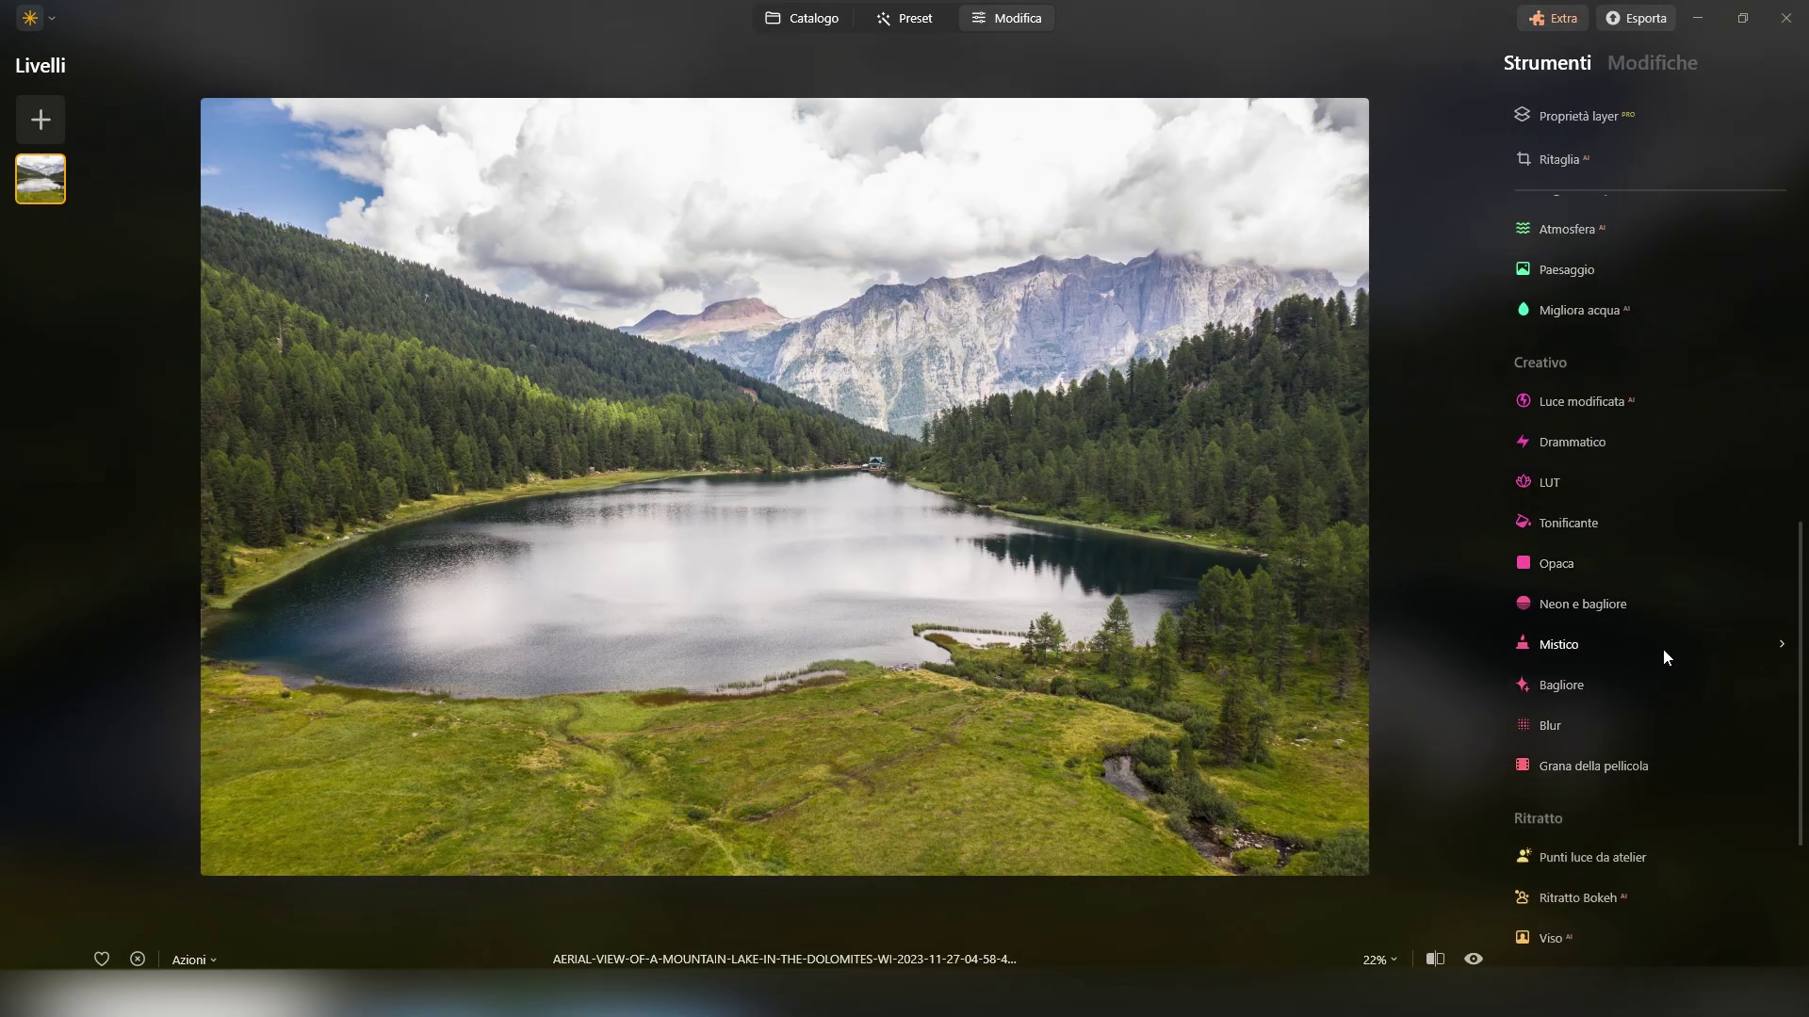
- Push Migliora acqua on the lake to Valore 100, compare it on and off, and cut Blu to 21
left_click(1596, 308)
left_click_drag(1541, 378, 1666, 378)
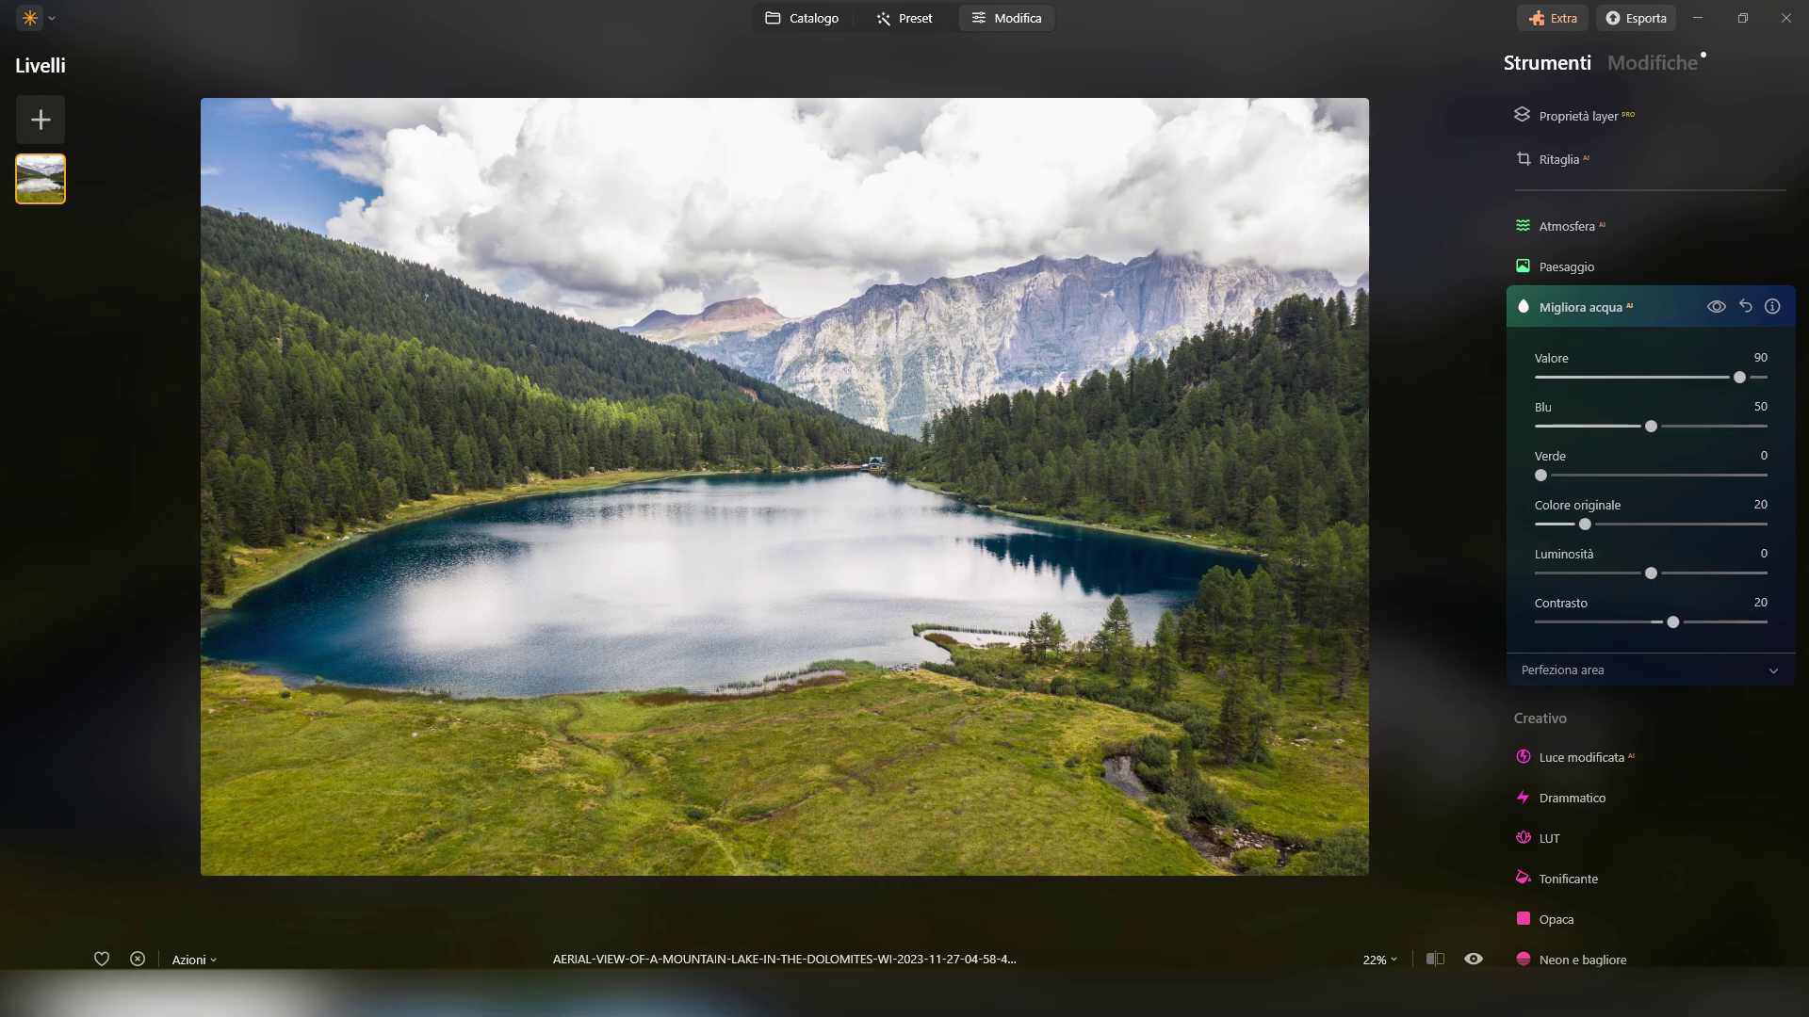
left_click(1716, 307)
left_click(1713, 307)
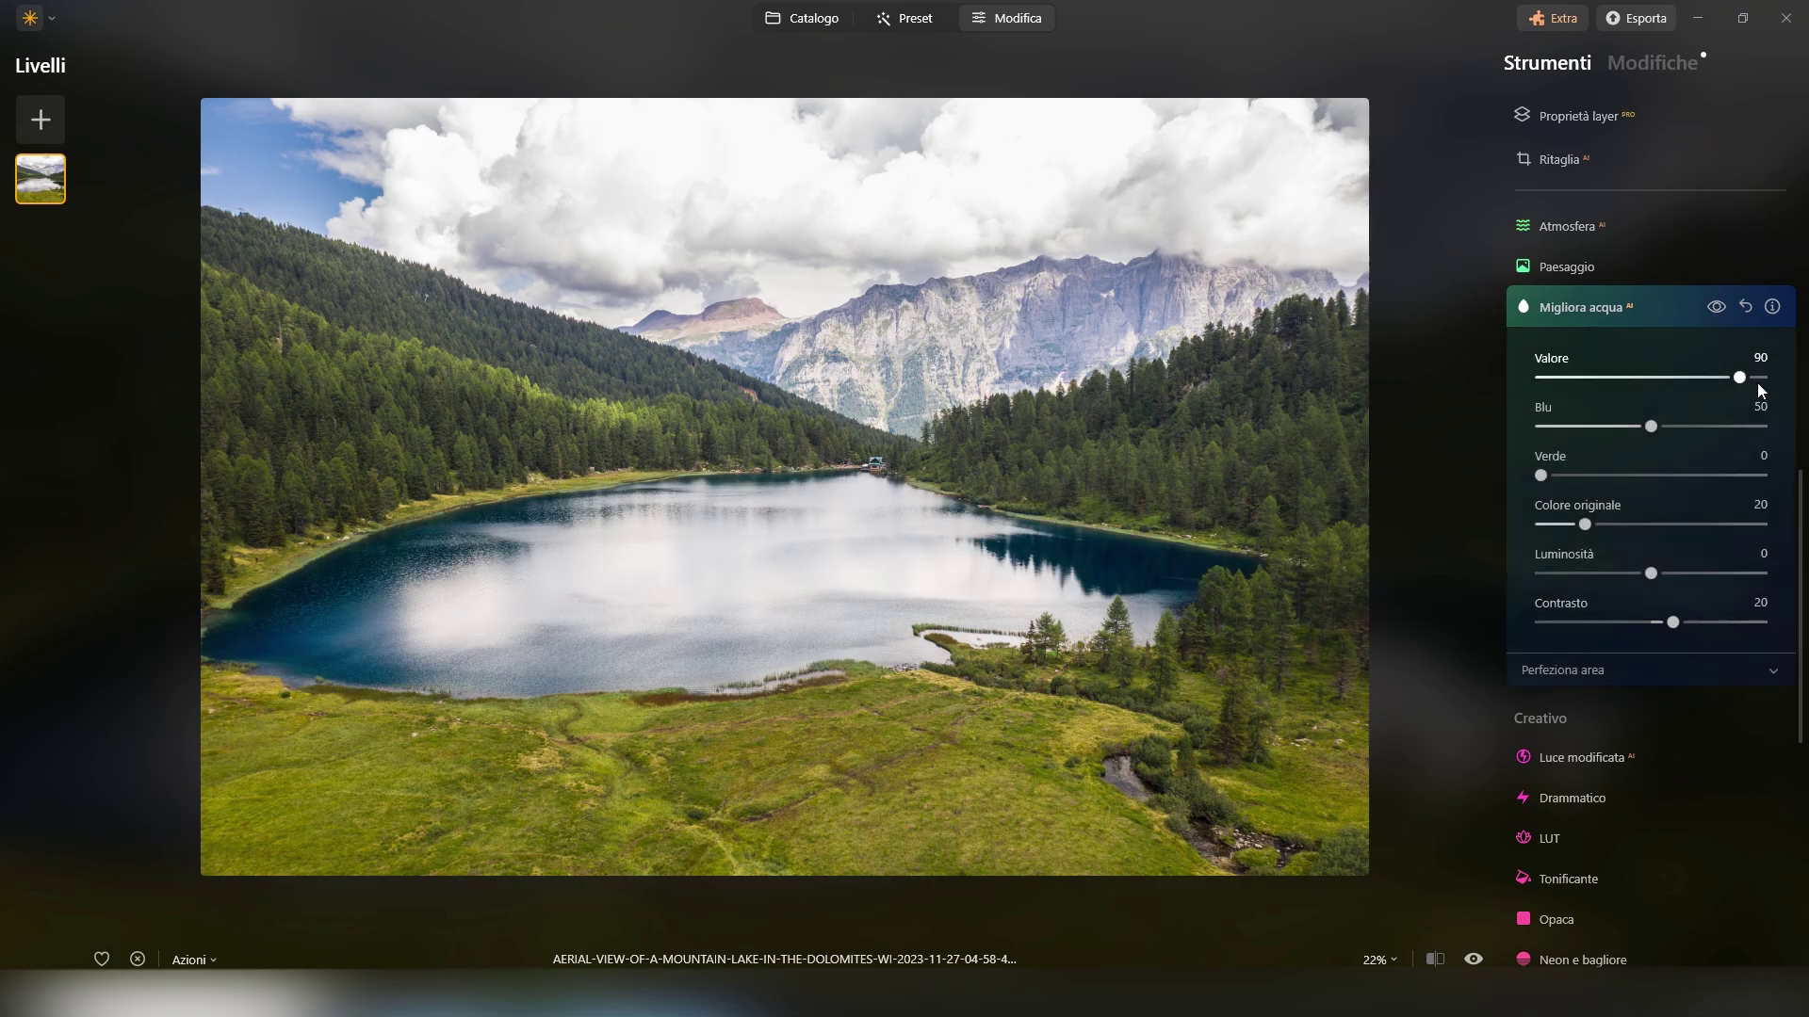
left_click_drag(1740, 378, 1785, 385)
mouse_move(1679, 435)
left_mouse_down()
mouse_move(1601, 434)
mouse_move(1741, 434)
mouse_move(1682, 432)
left_mouse_up()
left_click(797, 19)
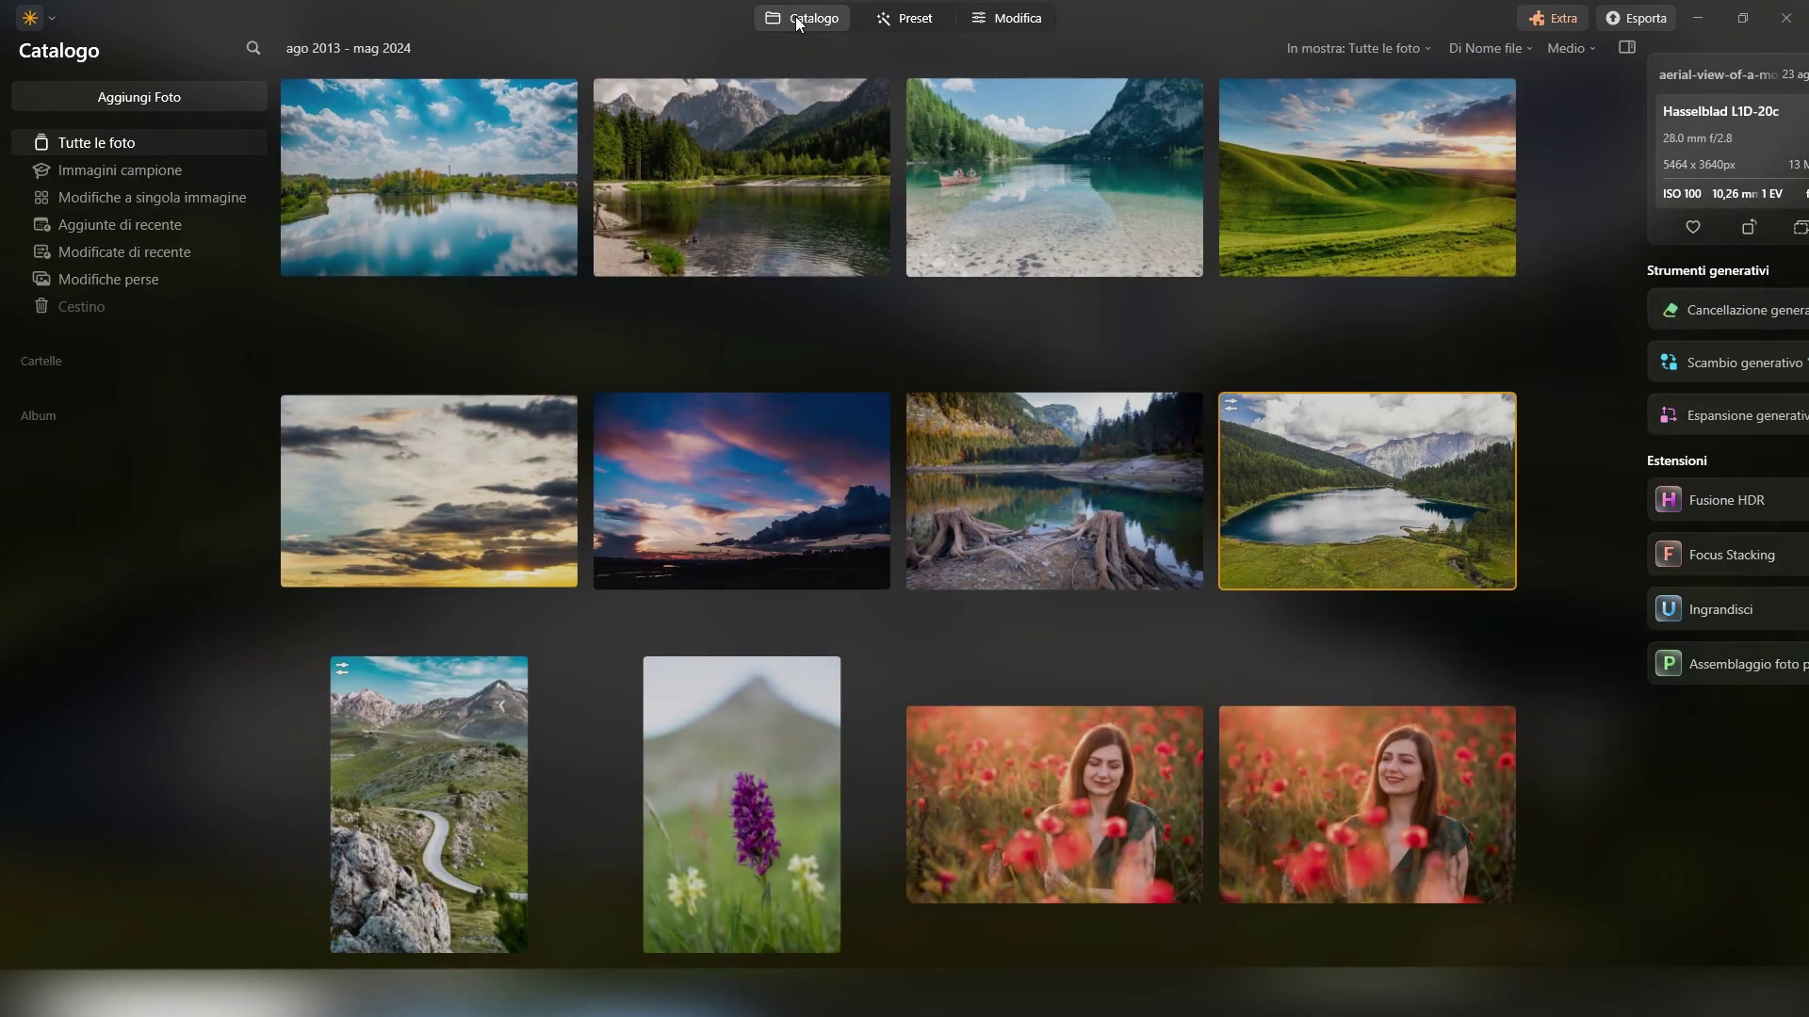
- Open the tree-stump lake photo and apply Migliora acqua at Valore 79
double_click(1098, 518)
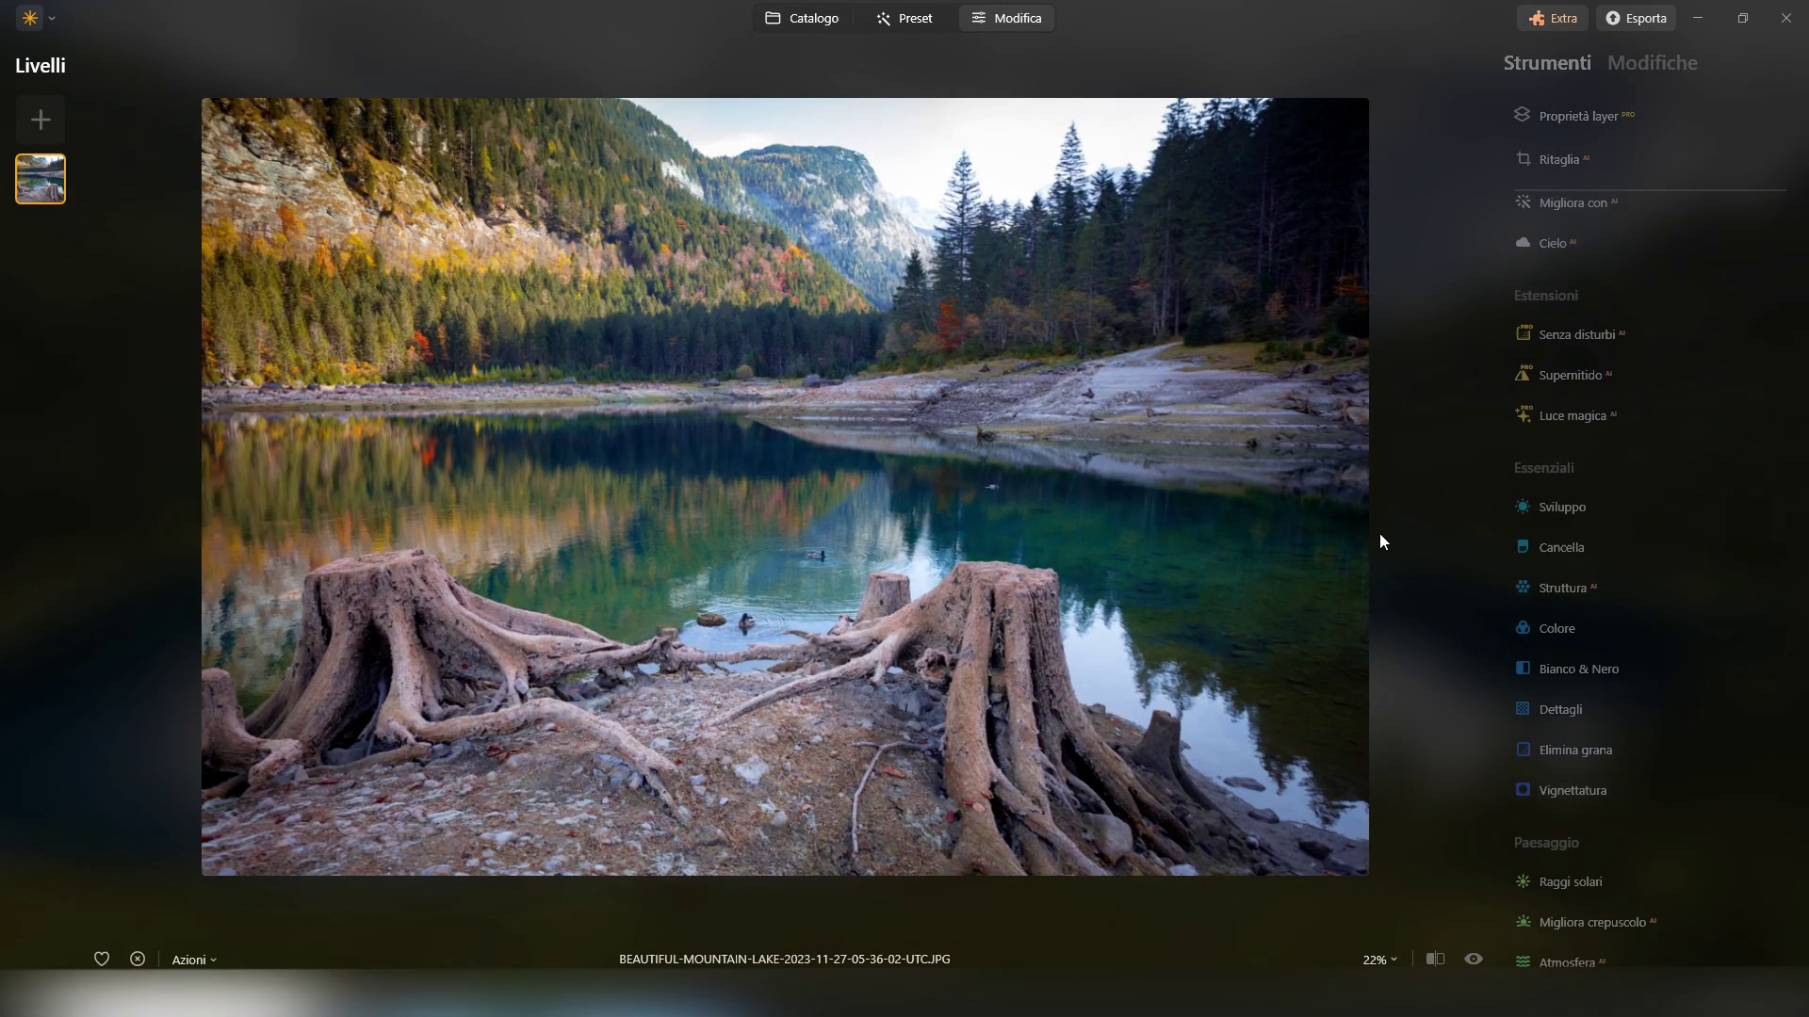
scroll(1581, 737, "down", 5)
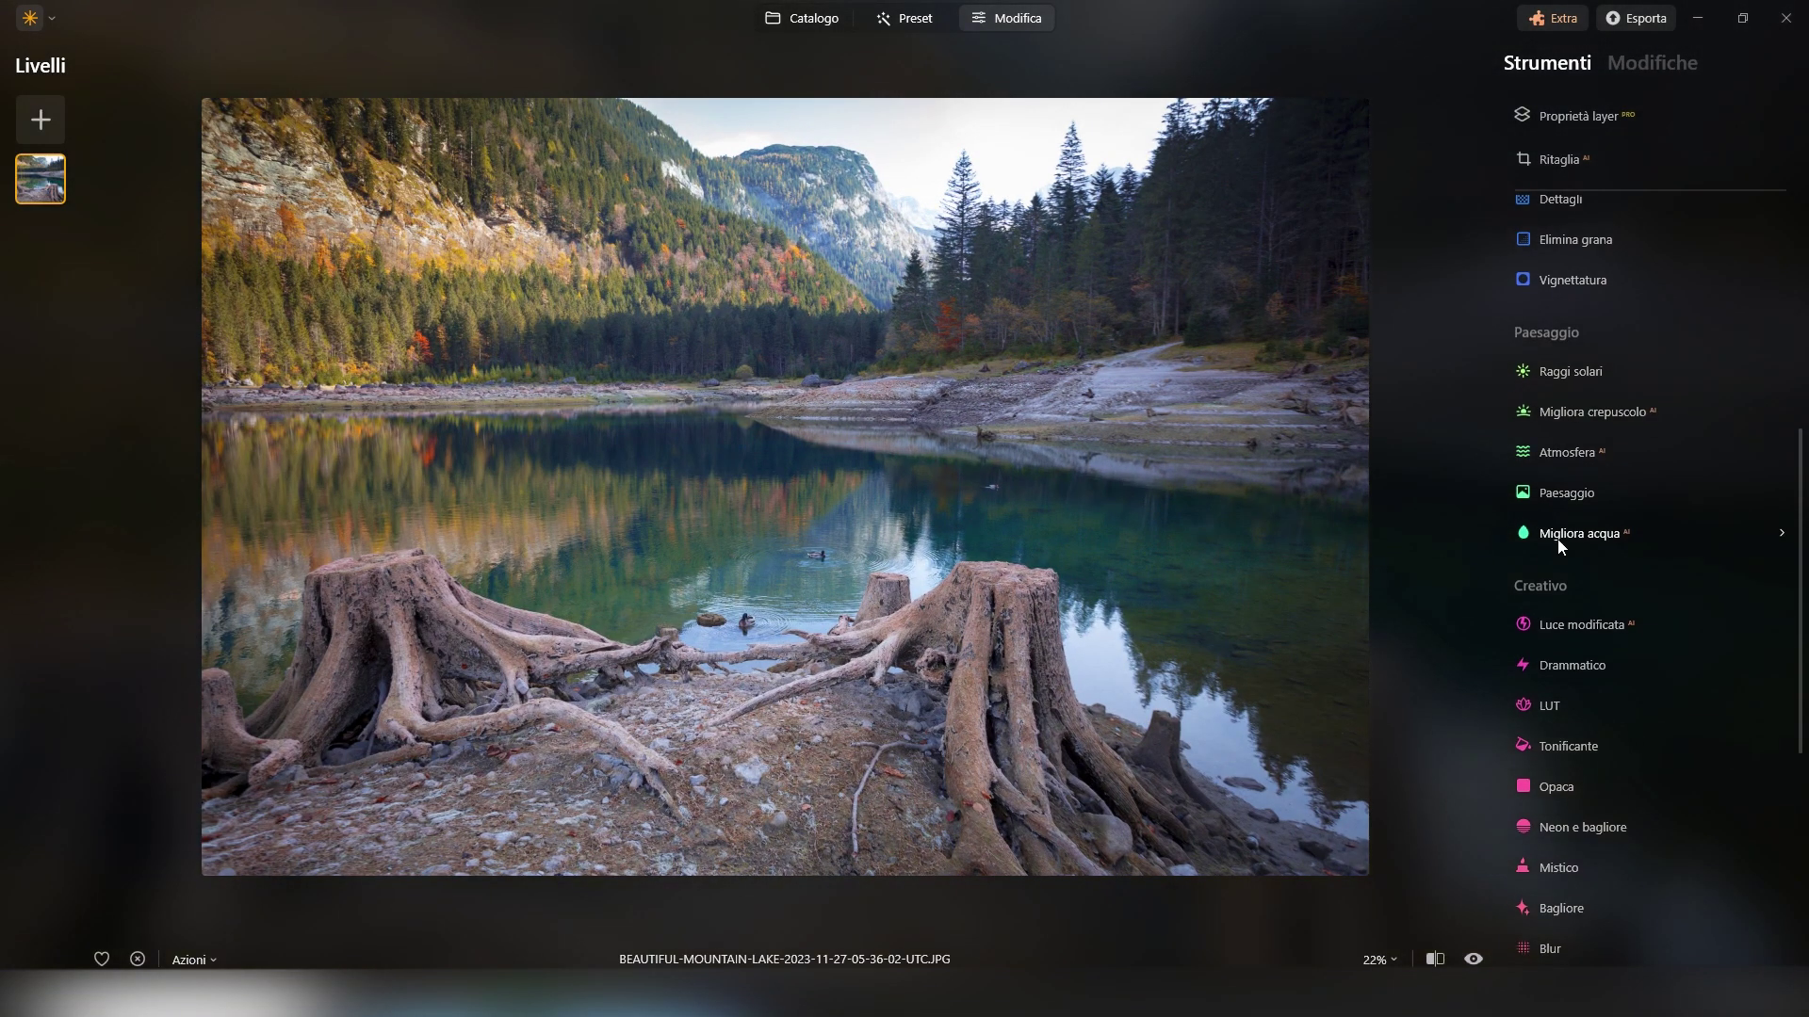
left_click(1558, 534)
mouse_move(1542, 604)
left_mouse_down()
mouse_move(1771, 620)
mouse_move(1586, 613)
mouse_move(1716, 613)
left_mouse_up()
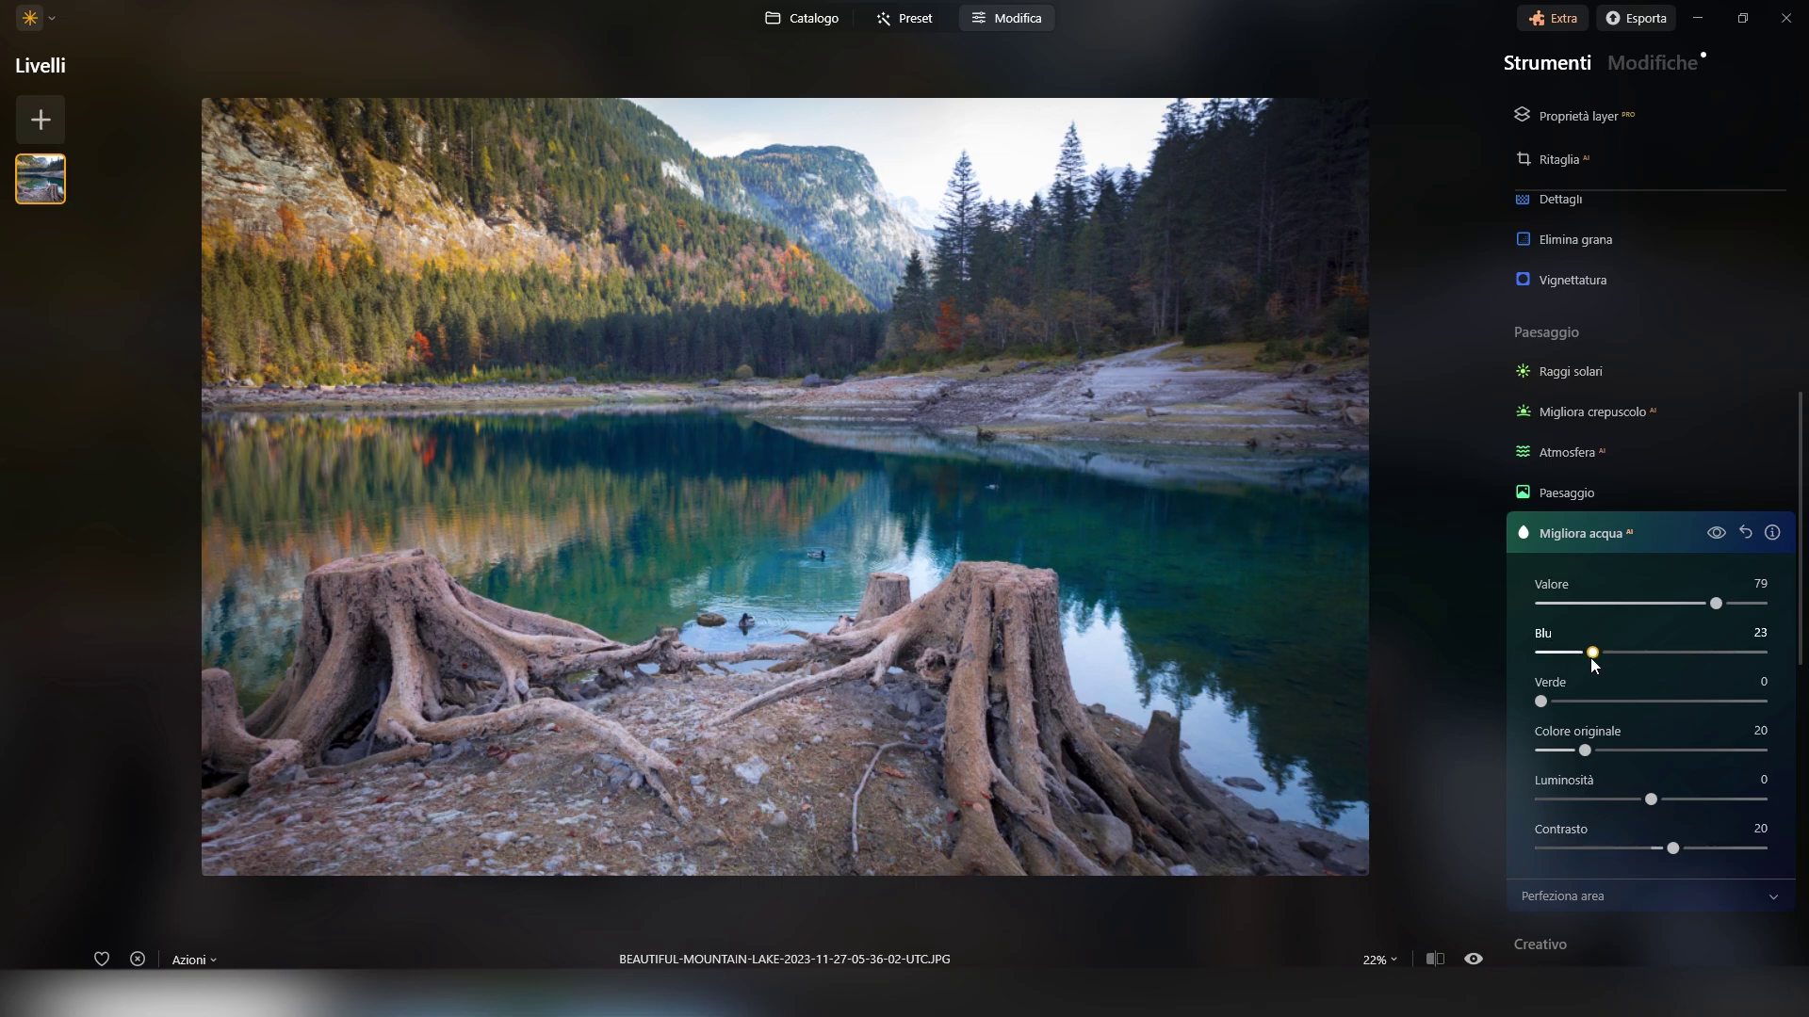
- Set the water's Verde to 14, Luminosità to 22 and Contrasto to 43
mouse_move(1555, 706)
left_mouse_down()
mouse_move(1635, 705)
mouse_move(1565, 706)
left_mouse_up()
scroll(1684, 756, "up", 1)
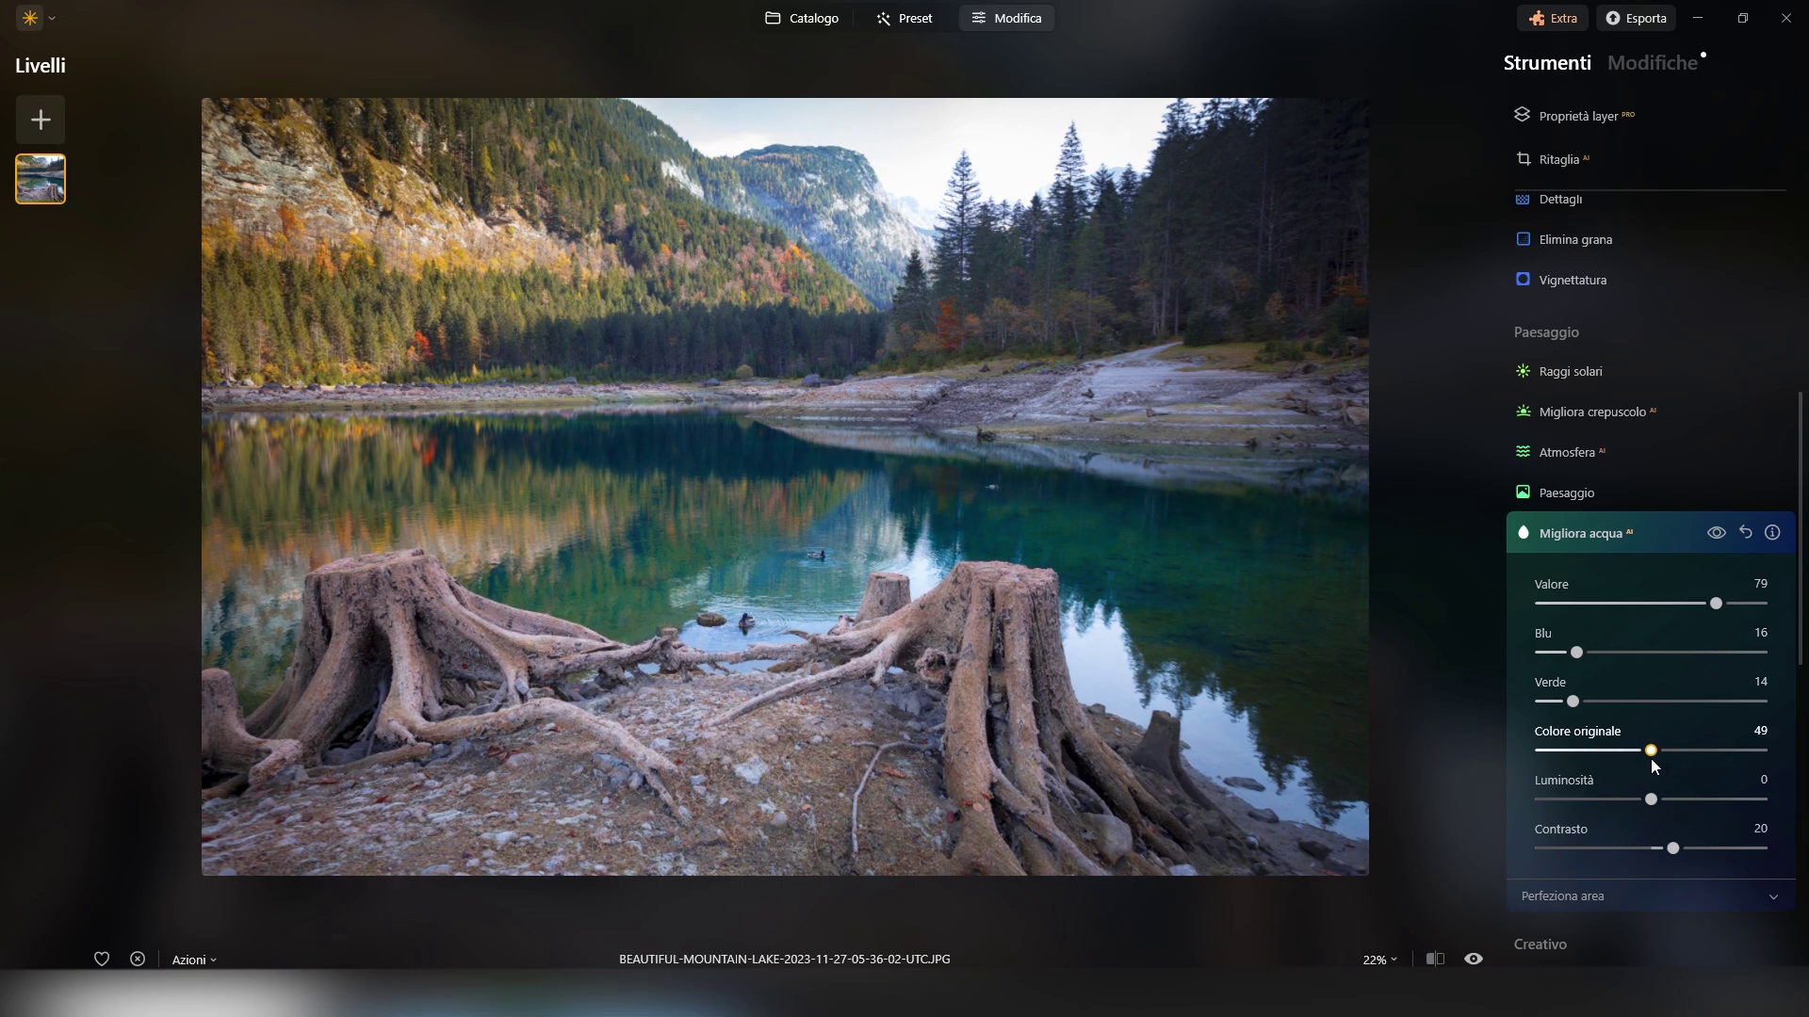
mouse_move(1676, 797)
left_mouse_down()
mouse_move(1705, 799)
mouse_move(1607, 798)
mouse_move(1676, 801)
left_mouse_up()
scroll(1649, 716, "down", 5)
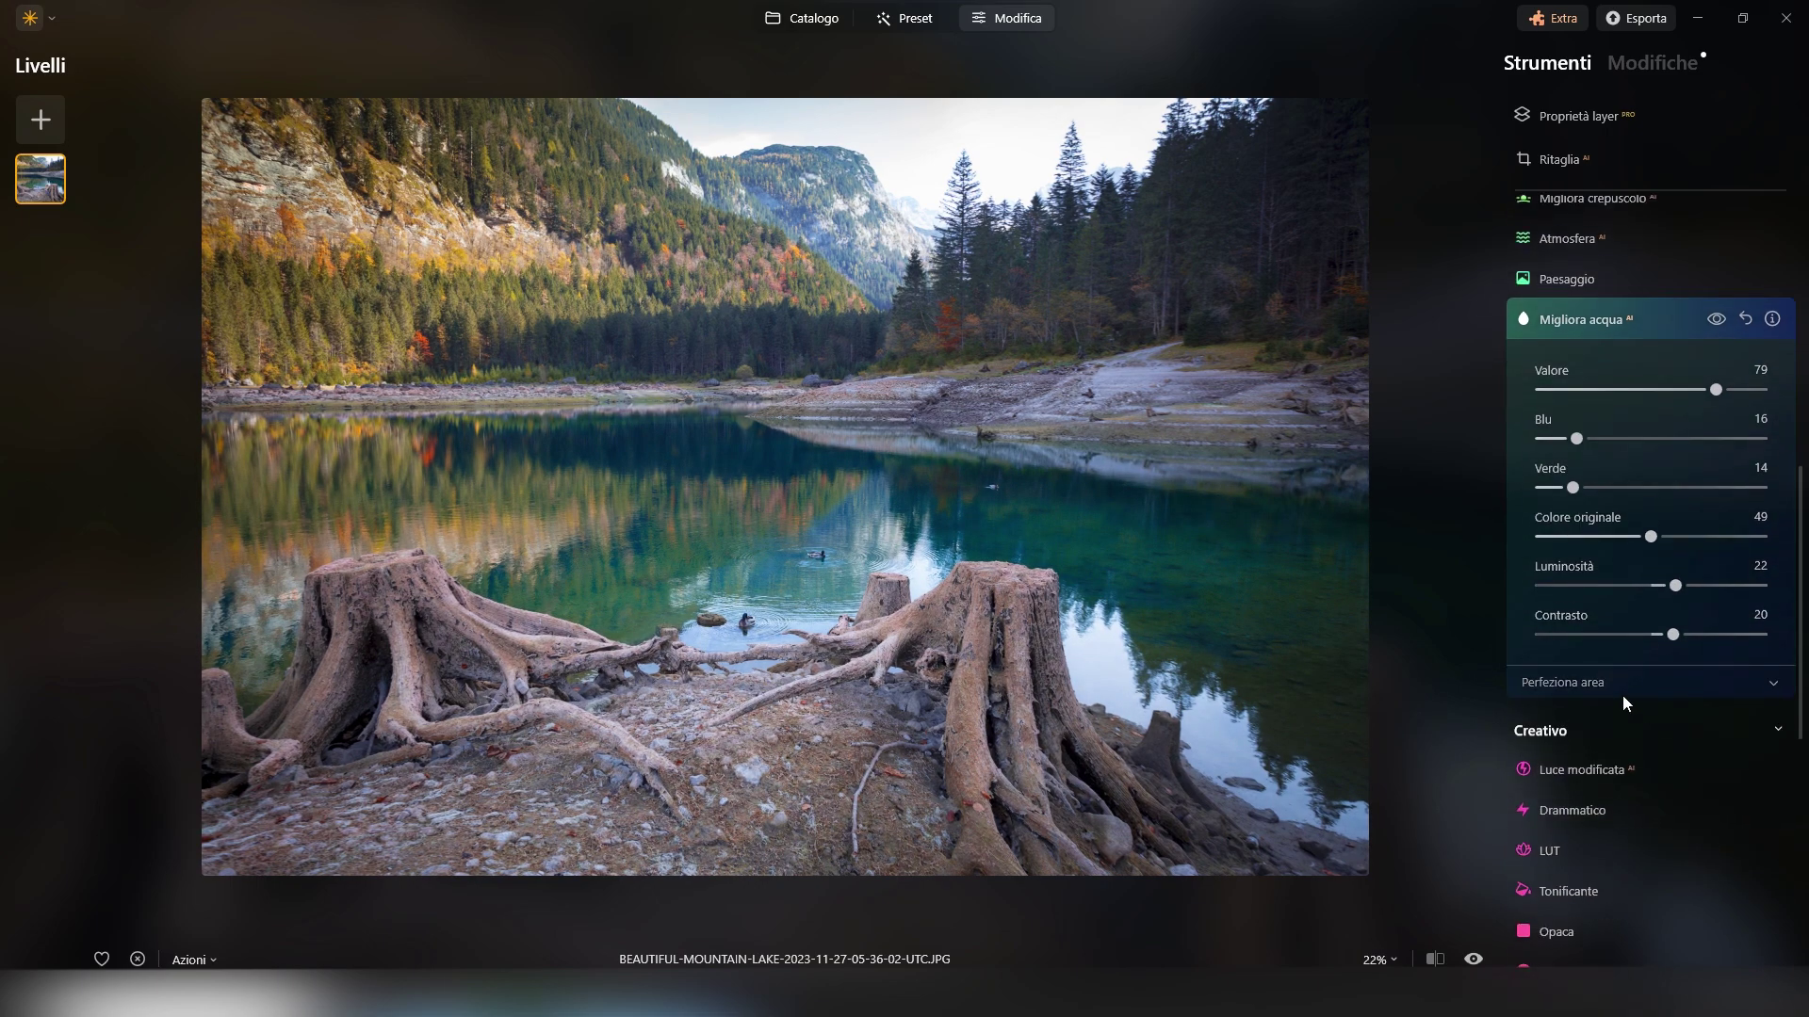
left_click(1576, 674)
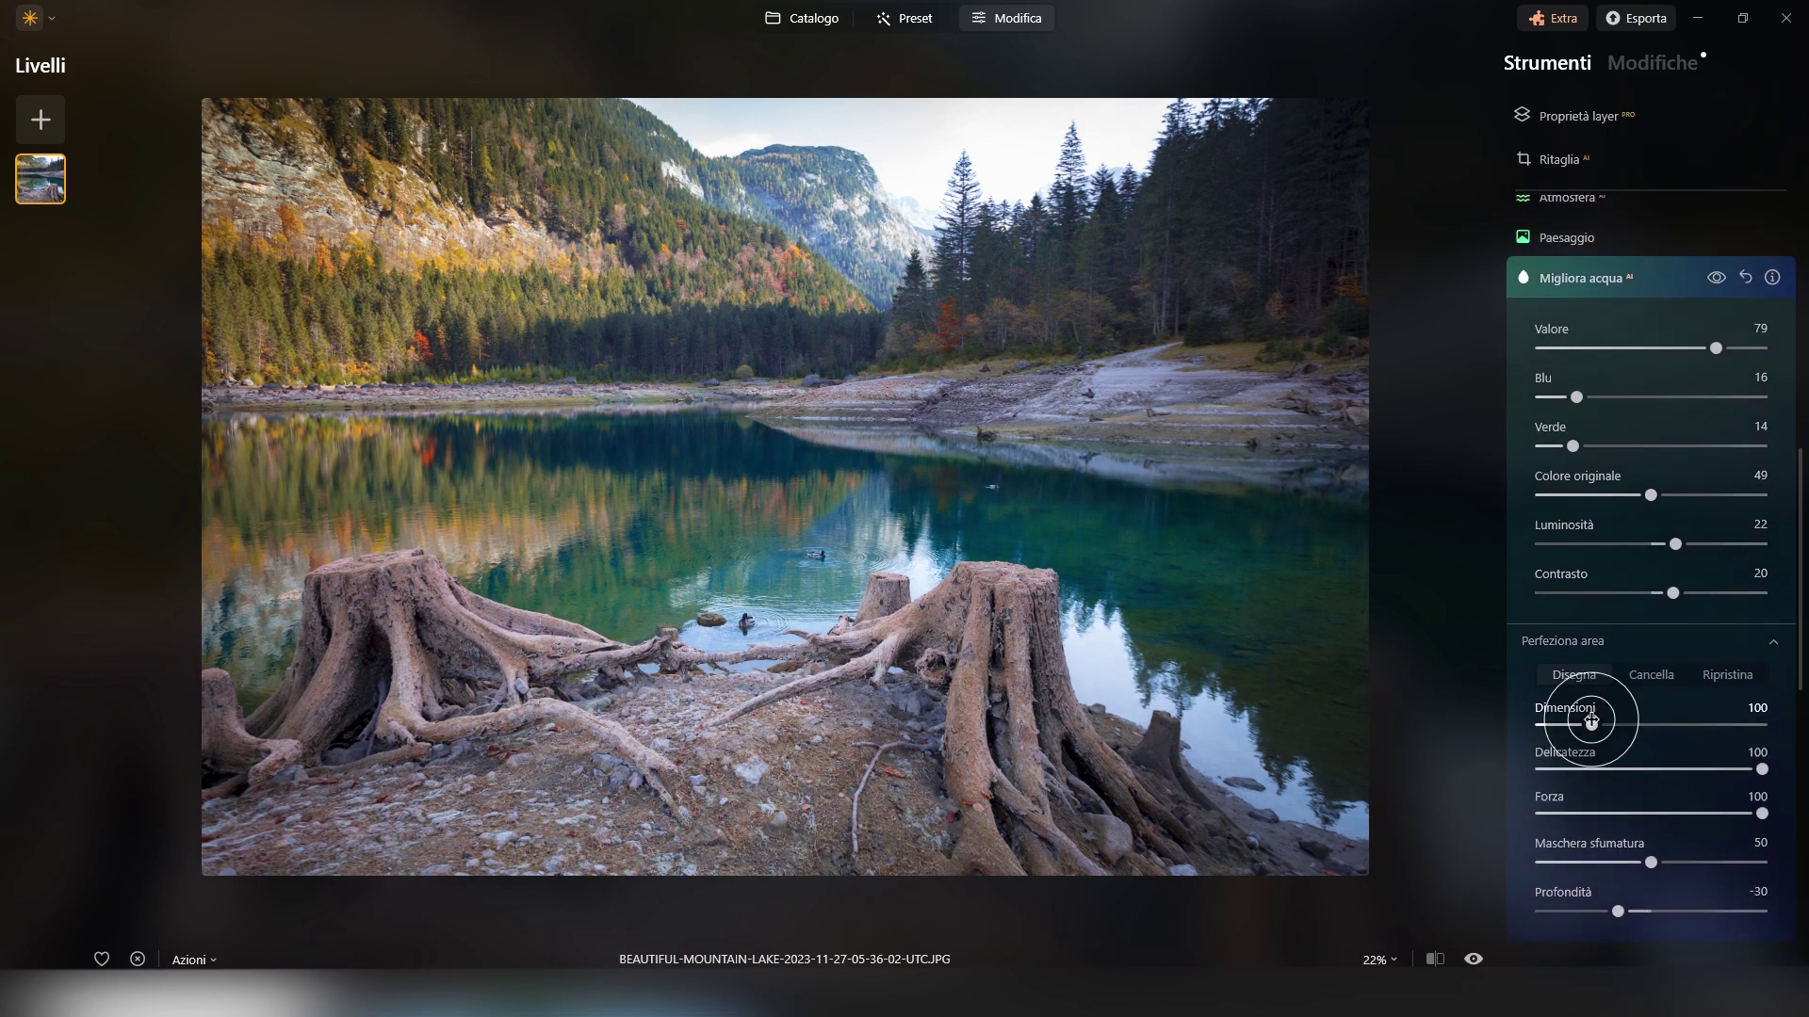
mouse_move(1671, 598)
left_mouse_down()
mouse_move(1727, 608)
mouse_move(1712, 612)
left_mouse_up()
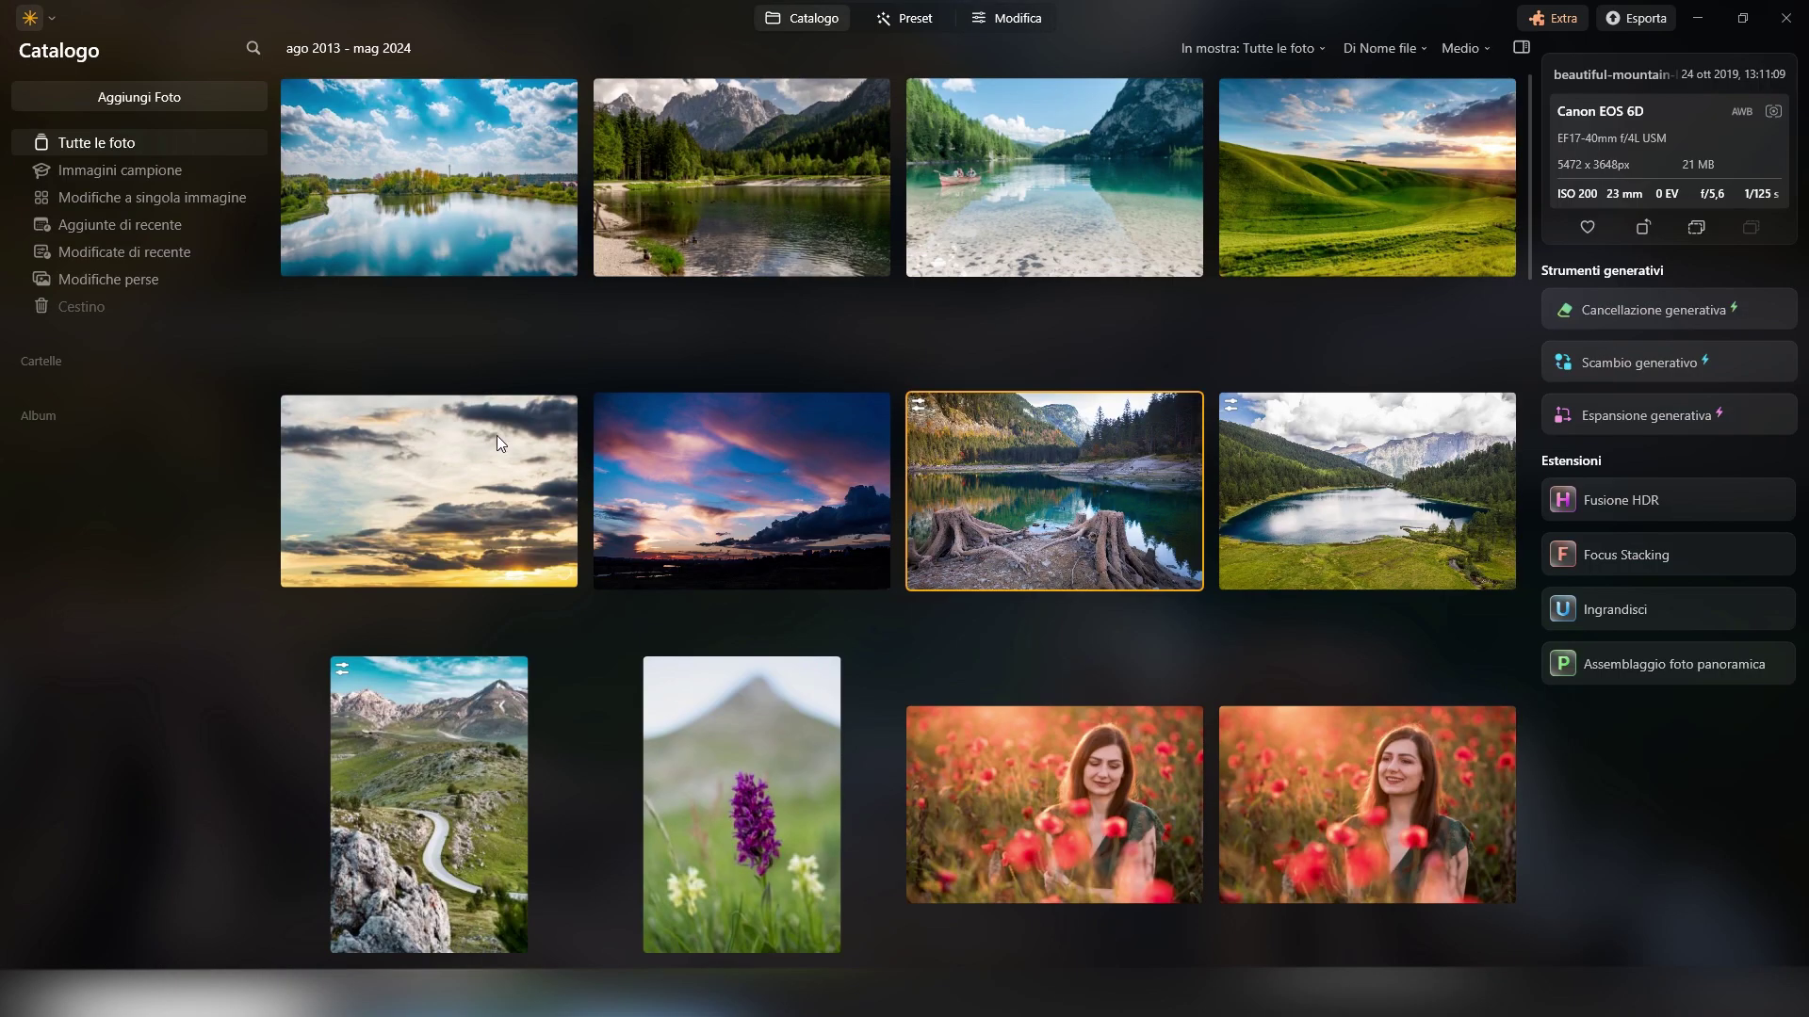
- Open the blue-pink sunset photo in the editor
left_click(659, 471)
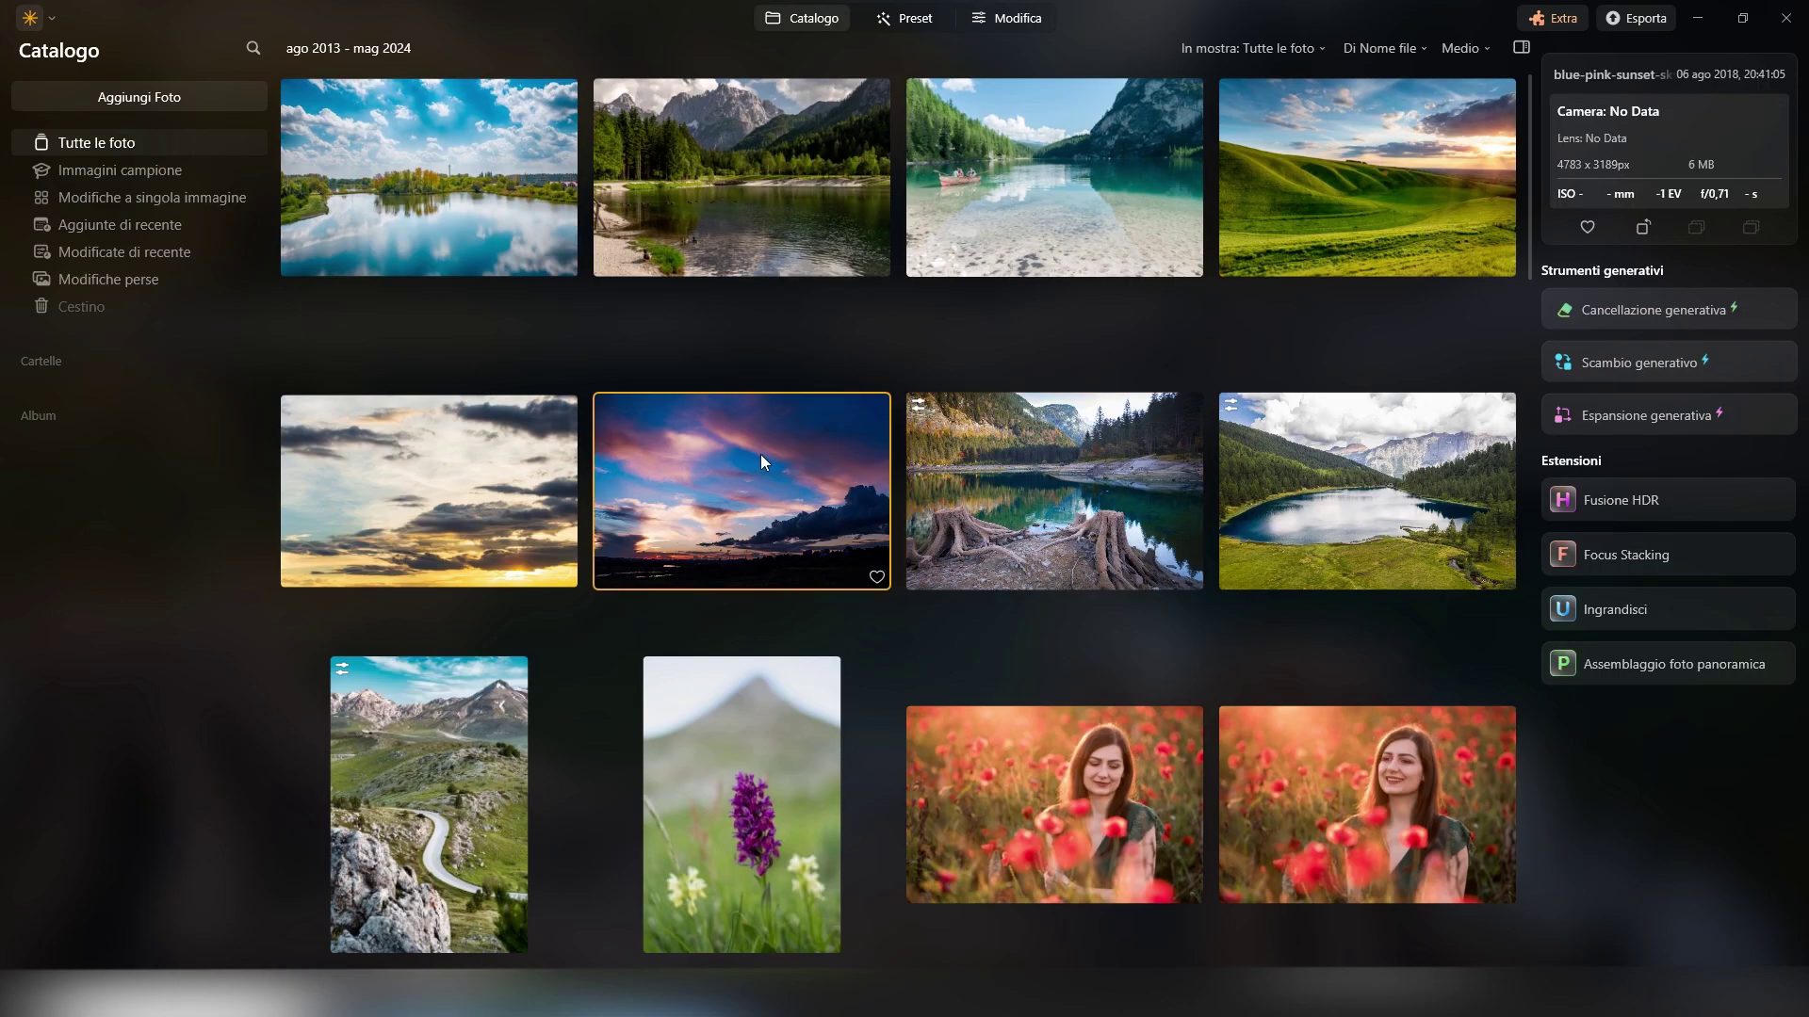
double_click(760, 454)
left_click(1004, 19)
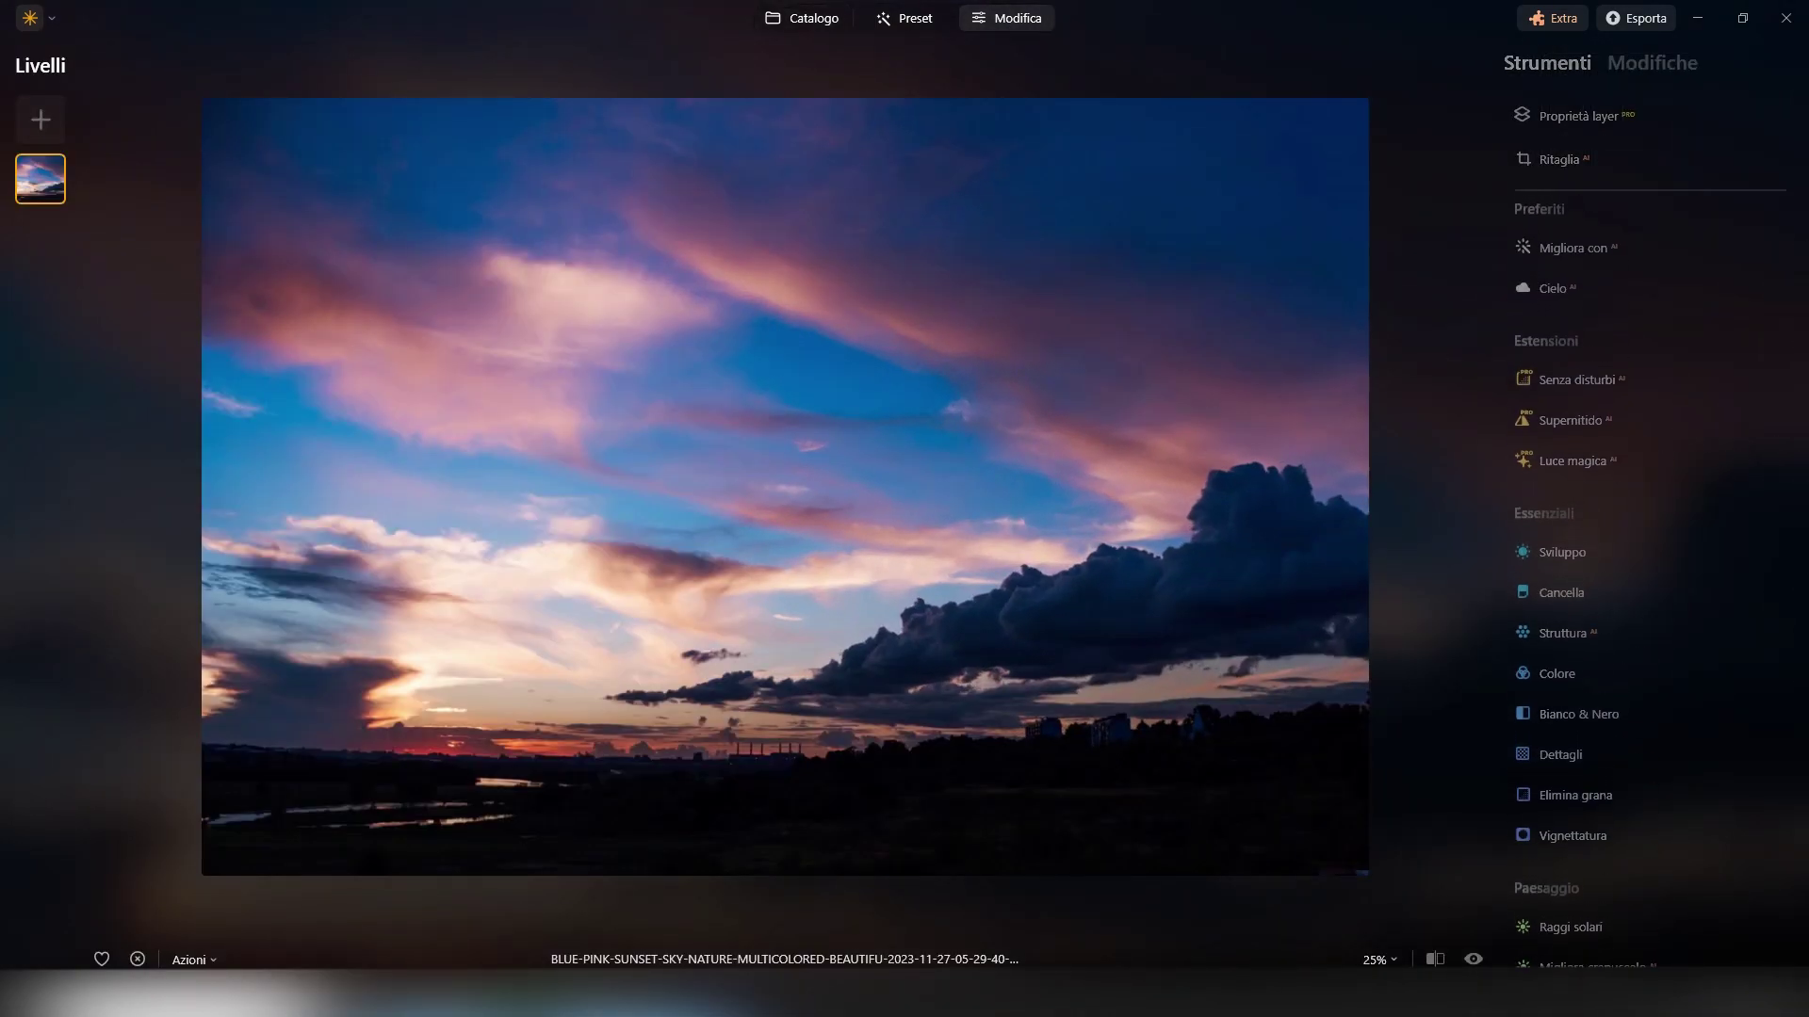
scroll(1641, 544, "down", 5)
scroll(1620, 509, "down", 1)
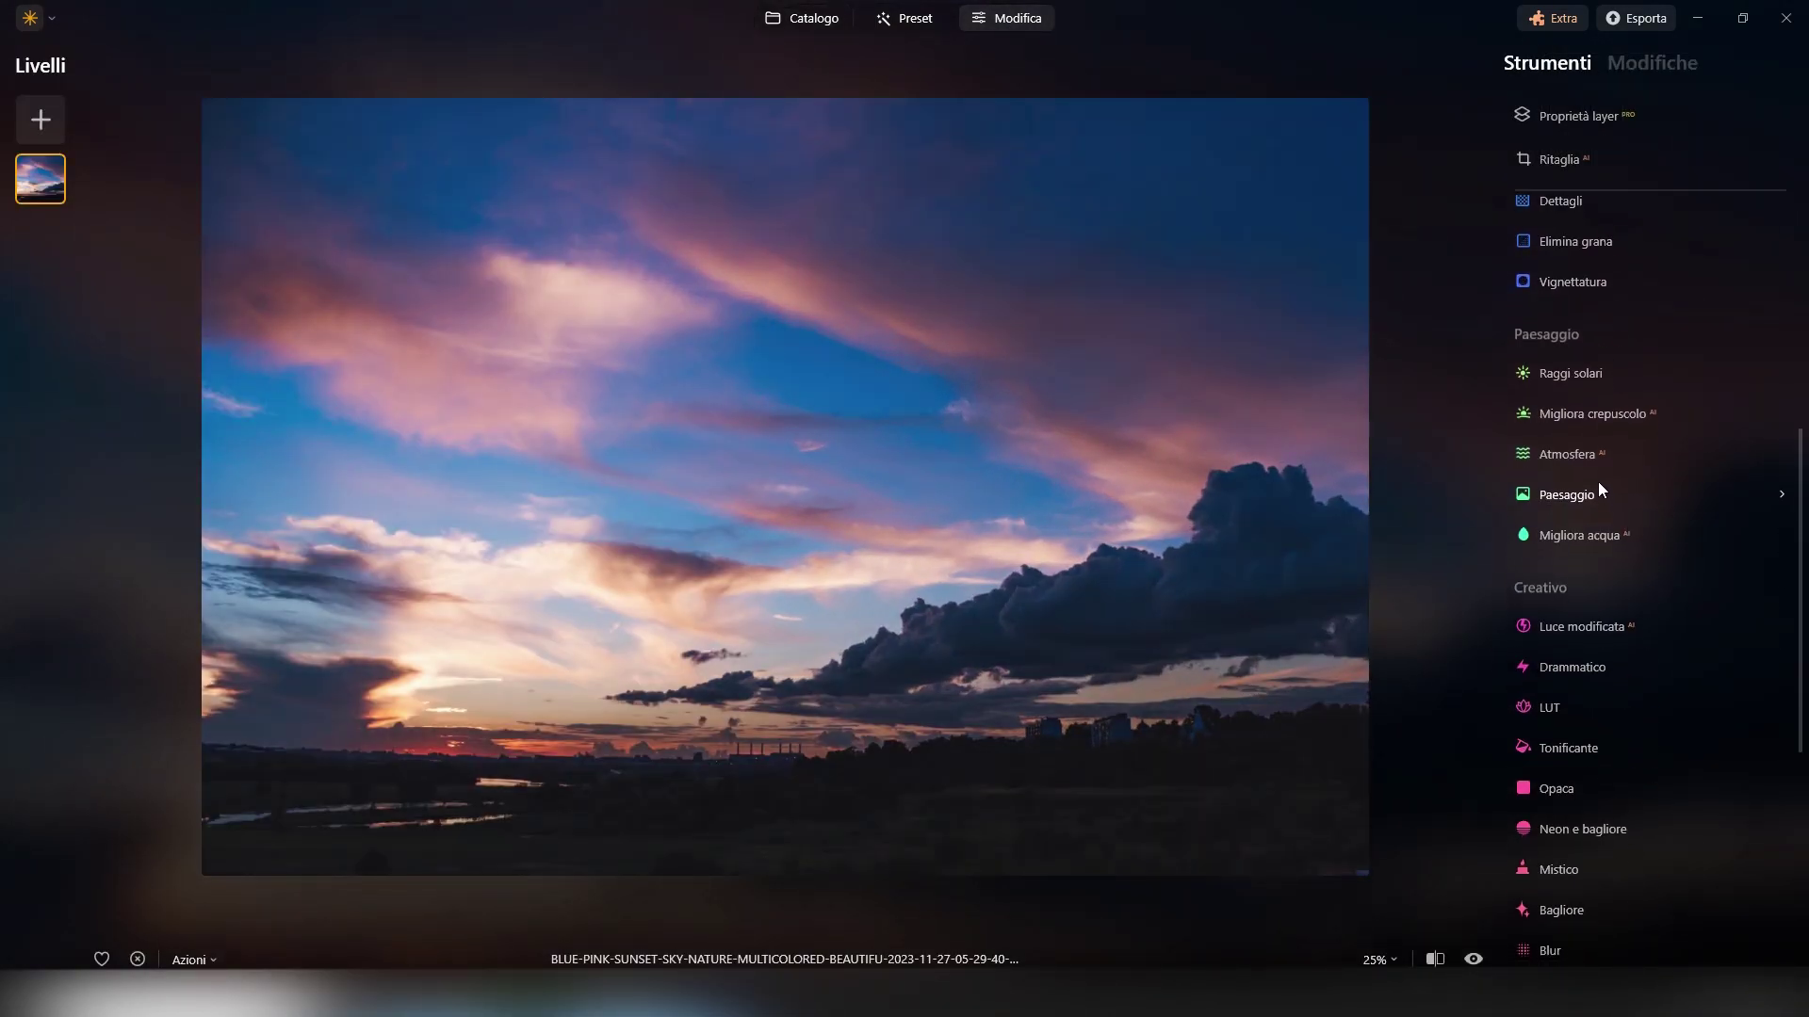
- Set Migliora crepuscolo to Valore 50 and Esposizione -59, compare it, and show the presets
left_click(1594, 412)
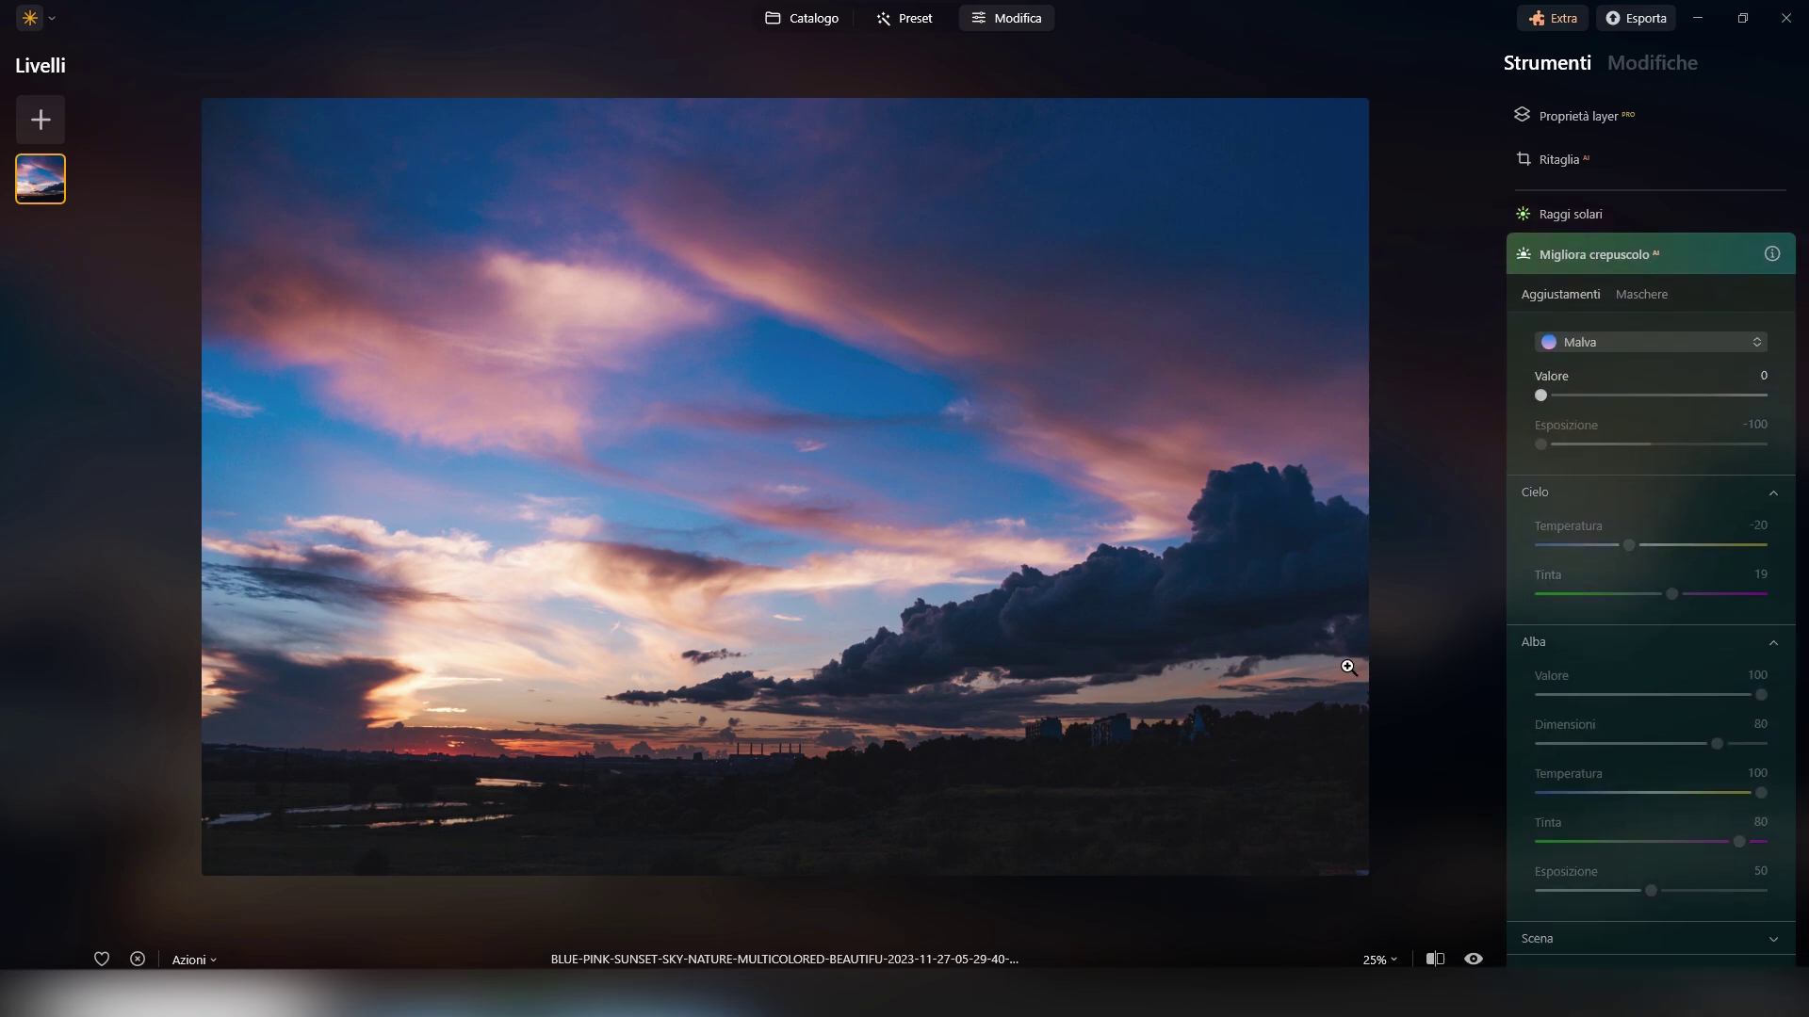
left_click_drag(1542, 396, 1712, 396)
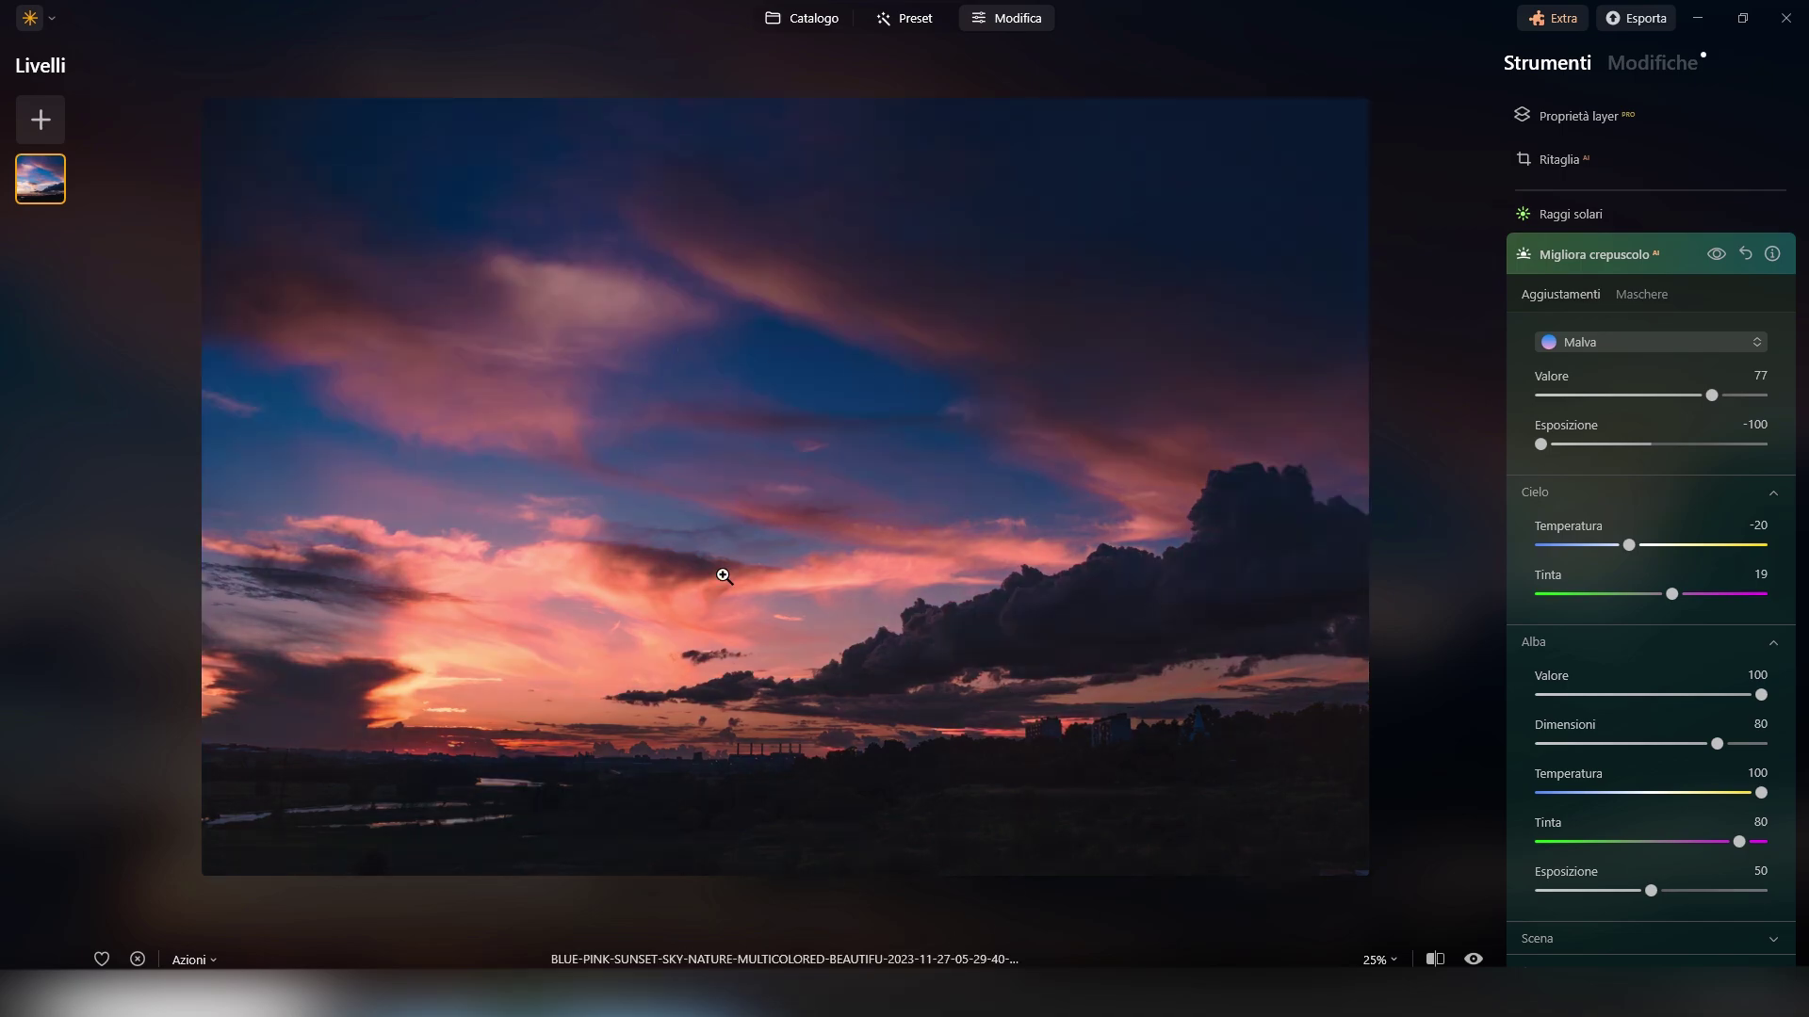
mouse_move(1706, 395)
left_mouse_down()
mouse_move(1585, 395)
mouse_move(1677, 418)
mouse_move(1651, 424)
left_mouse_up()
left_click_drag(1545, 445, 1589, 454)
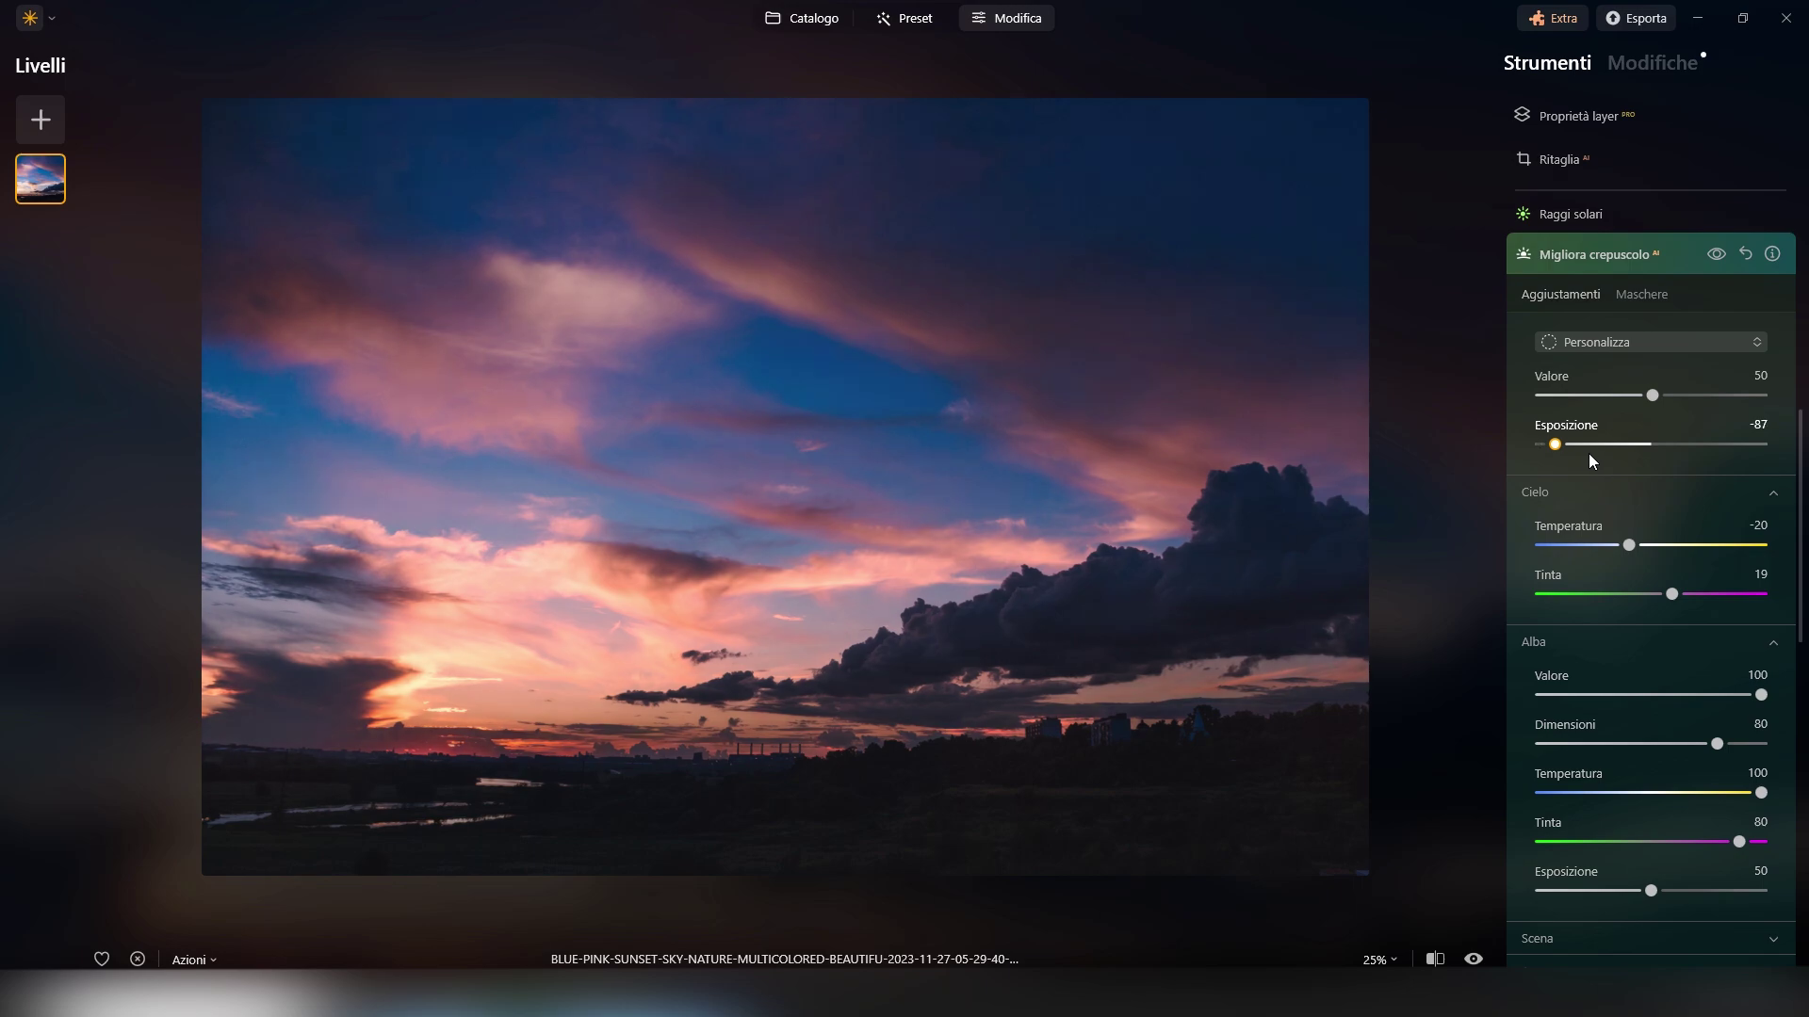
left_click(1713, 262)
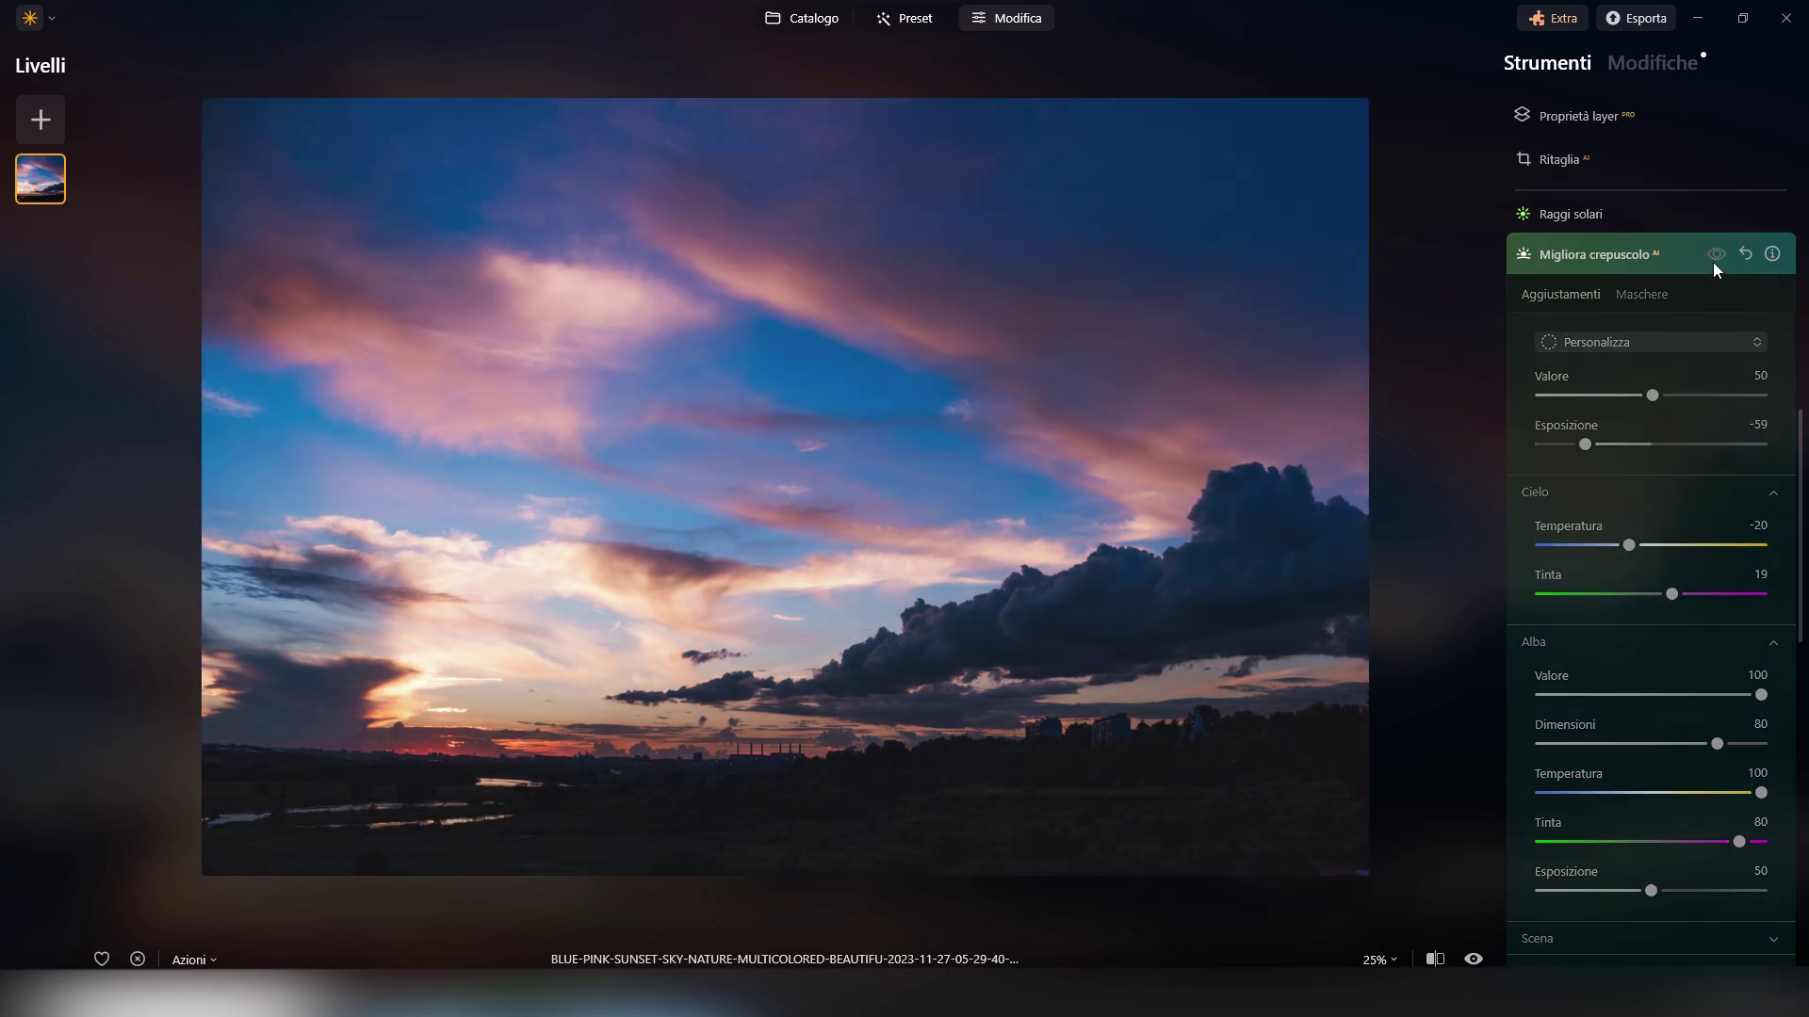
left_click(1713, 262)
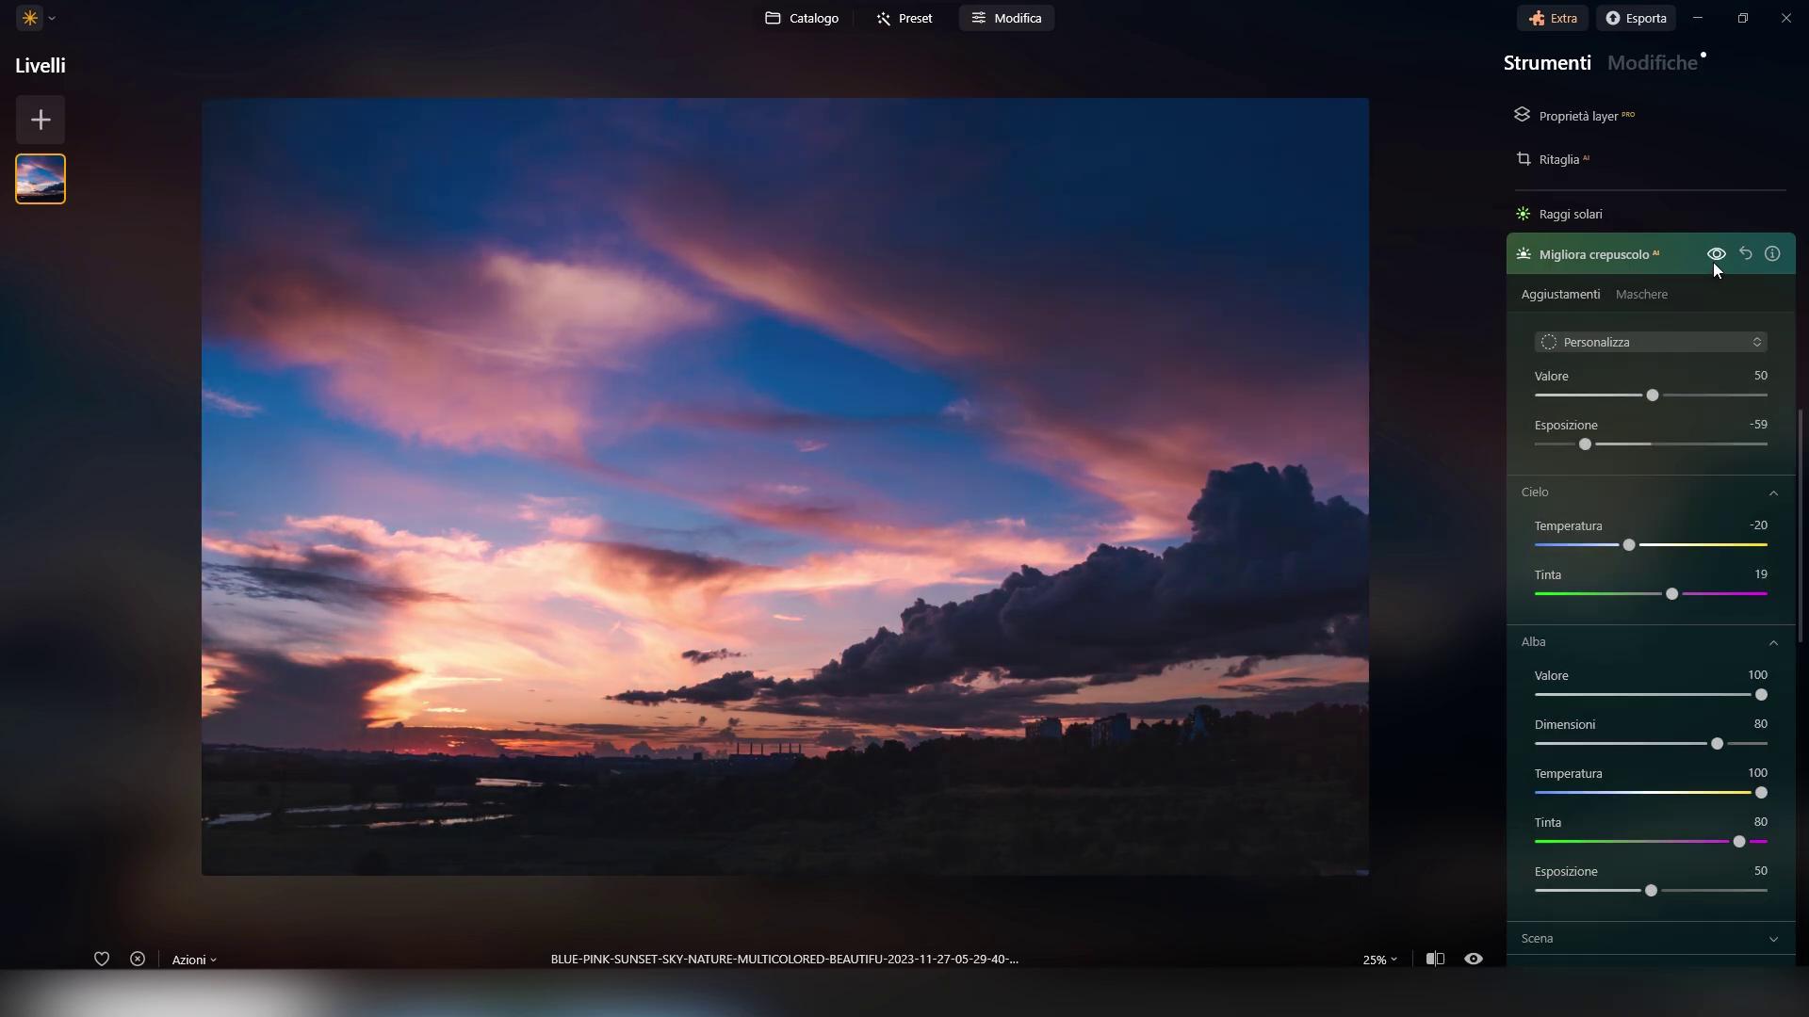
left_click(1598, 347)
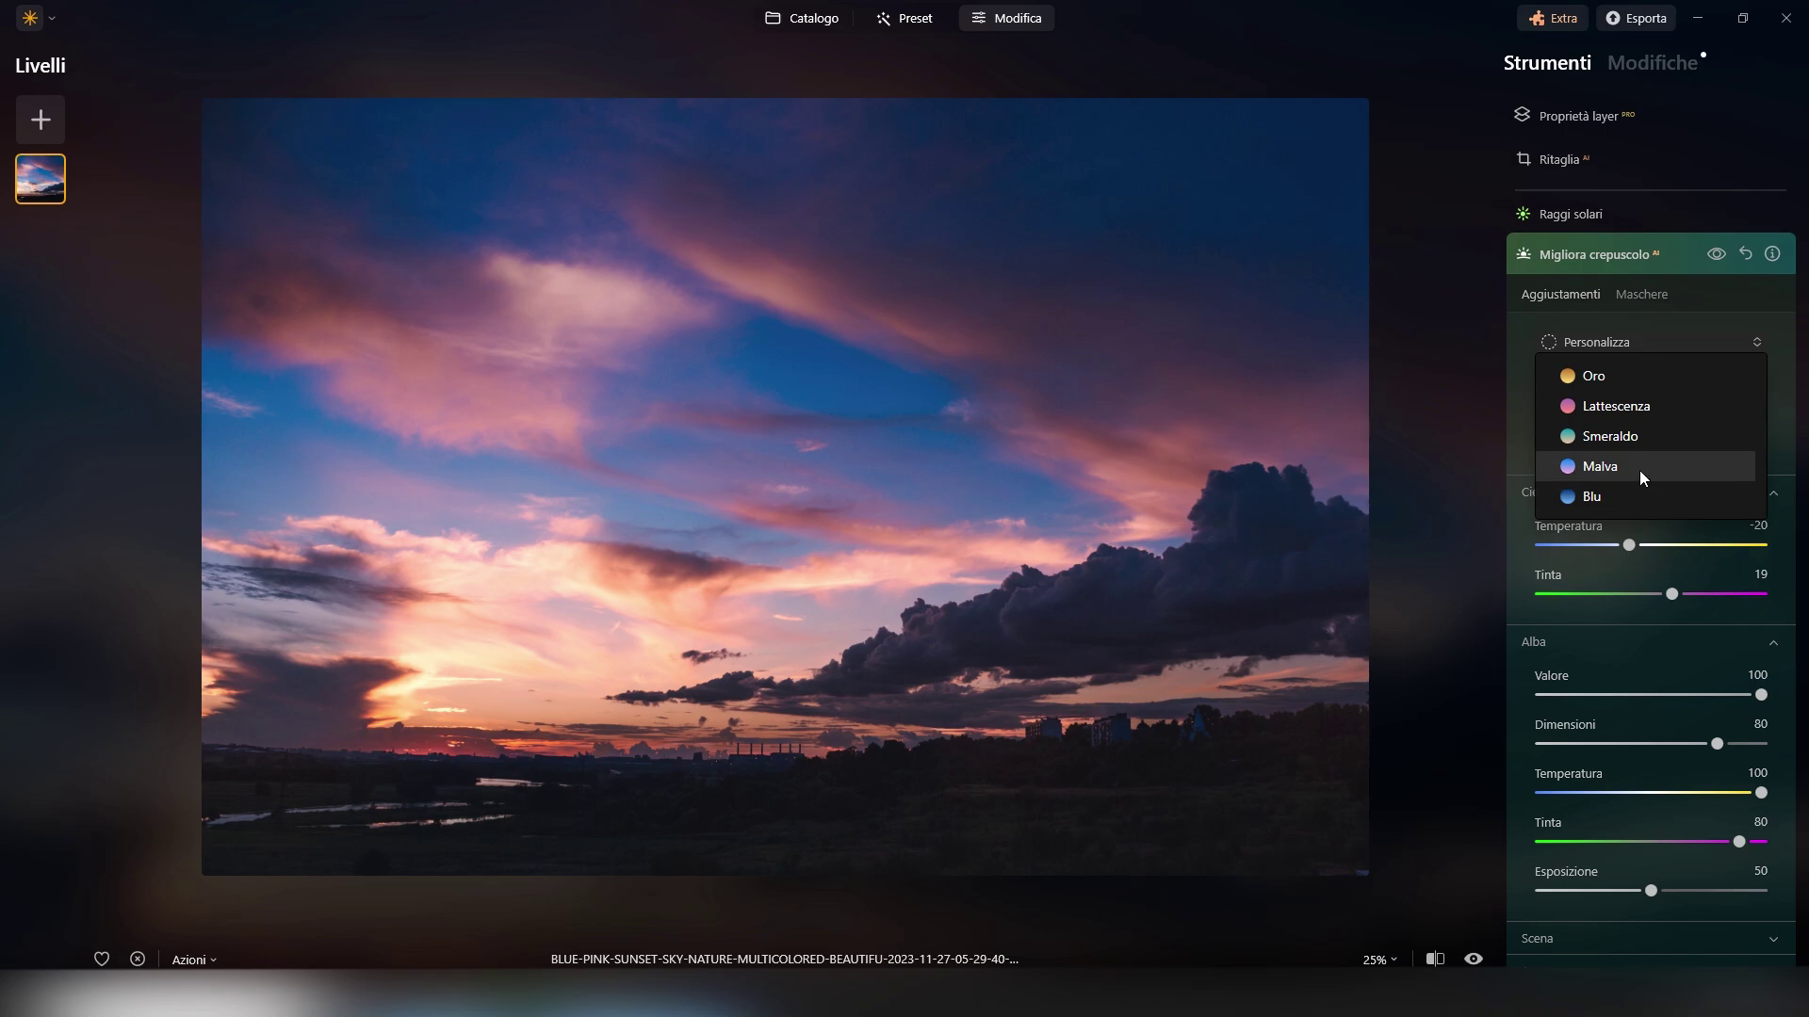
- Apply the Malva twilight preset with strength 40 and exposure -72
left_click(1639, 468)
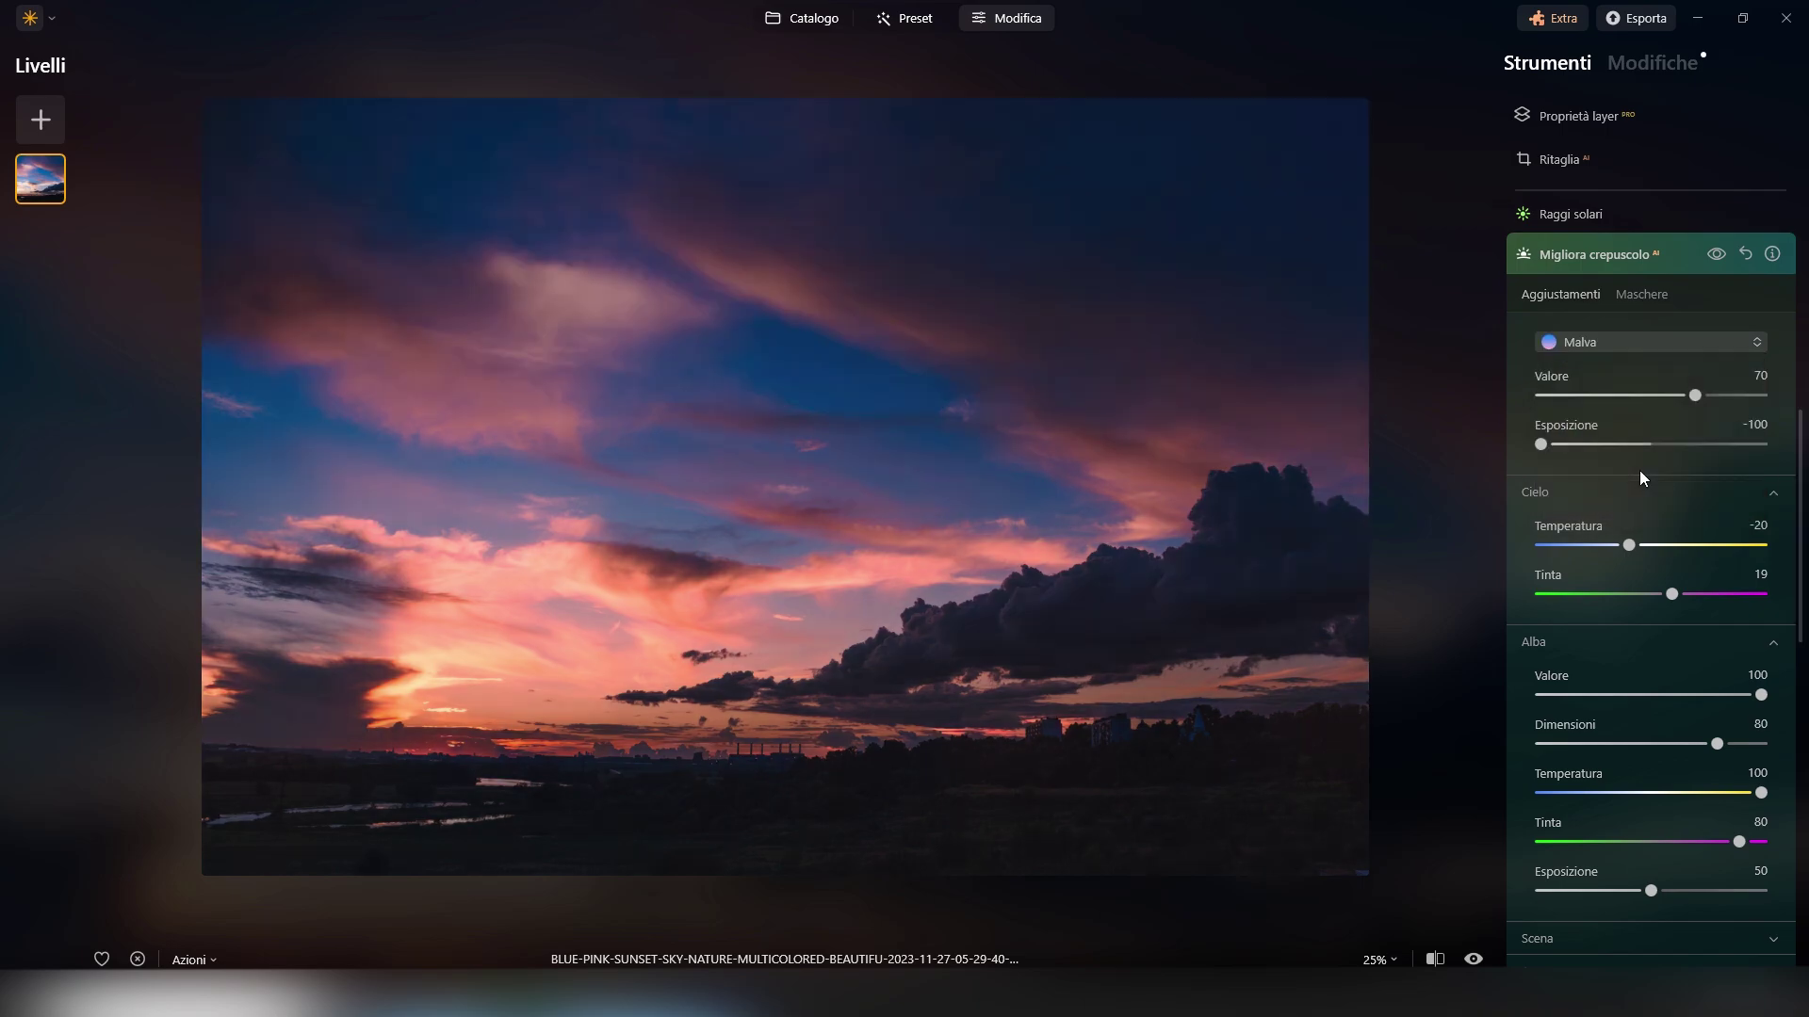
left_click(1630, 349)
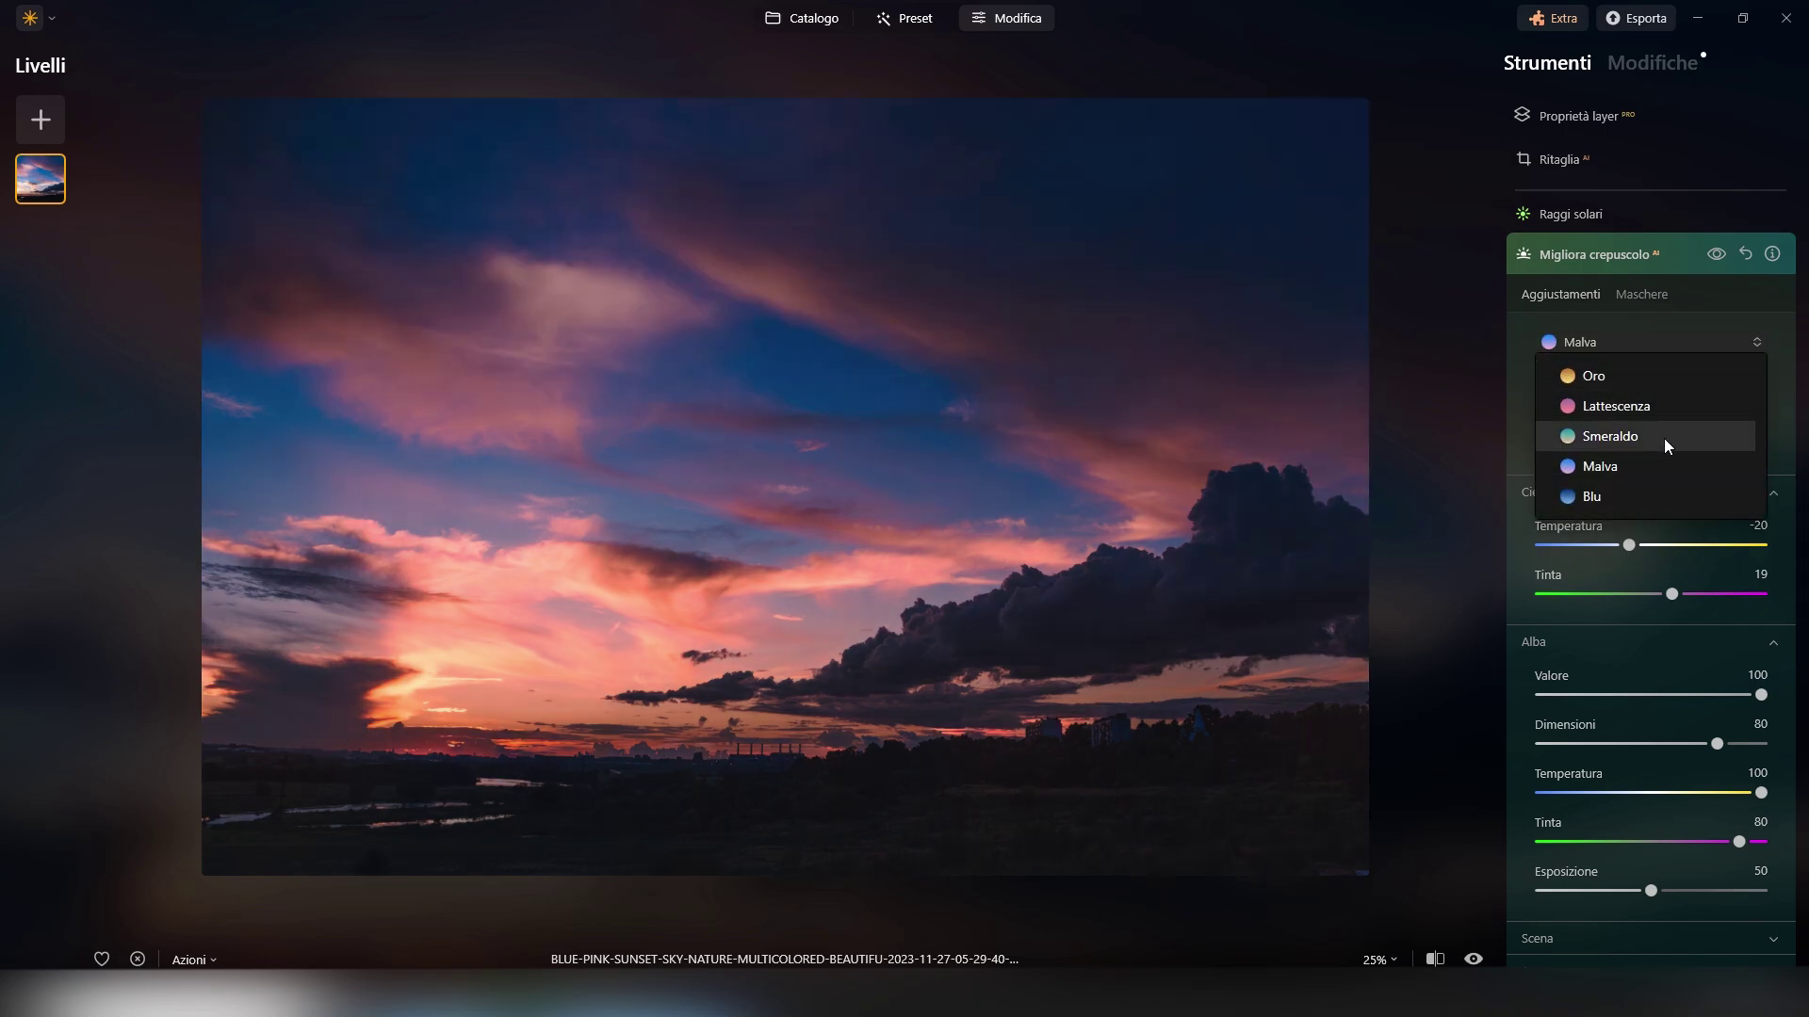
left_click(1524, 411)
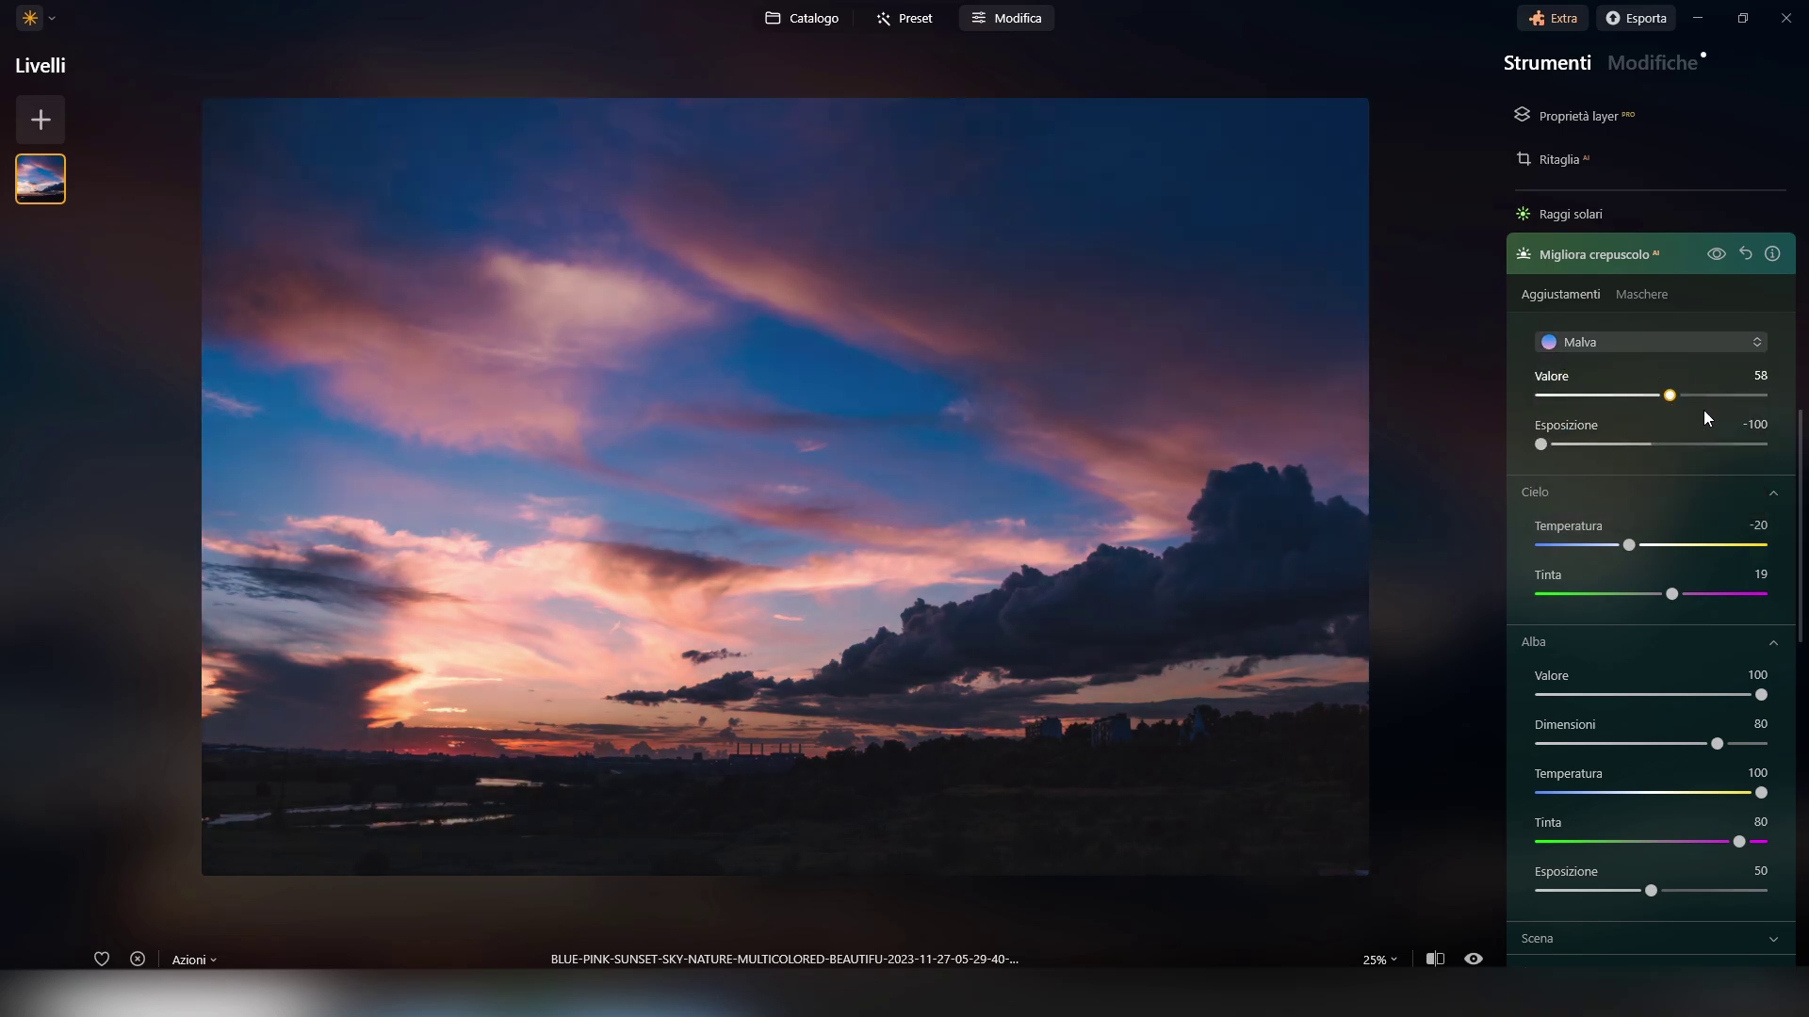
left_click_drag(1690, 396, 1739, 396)
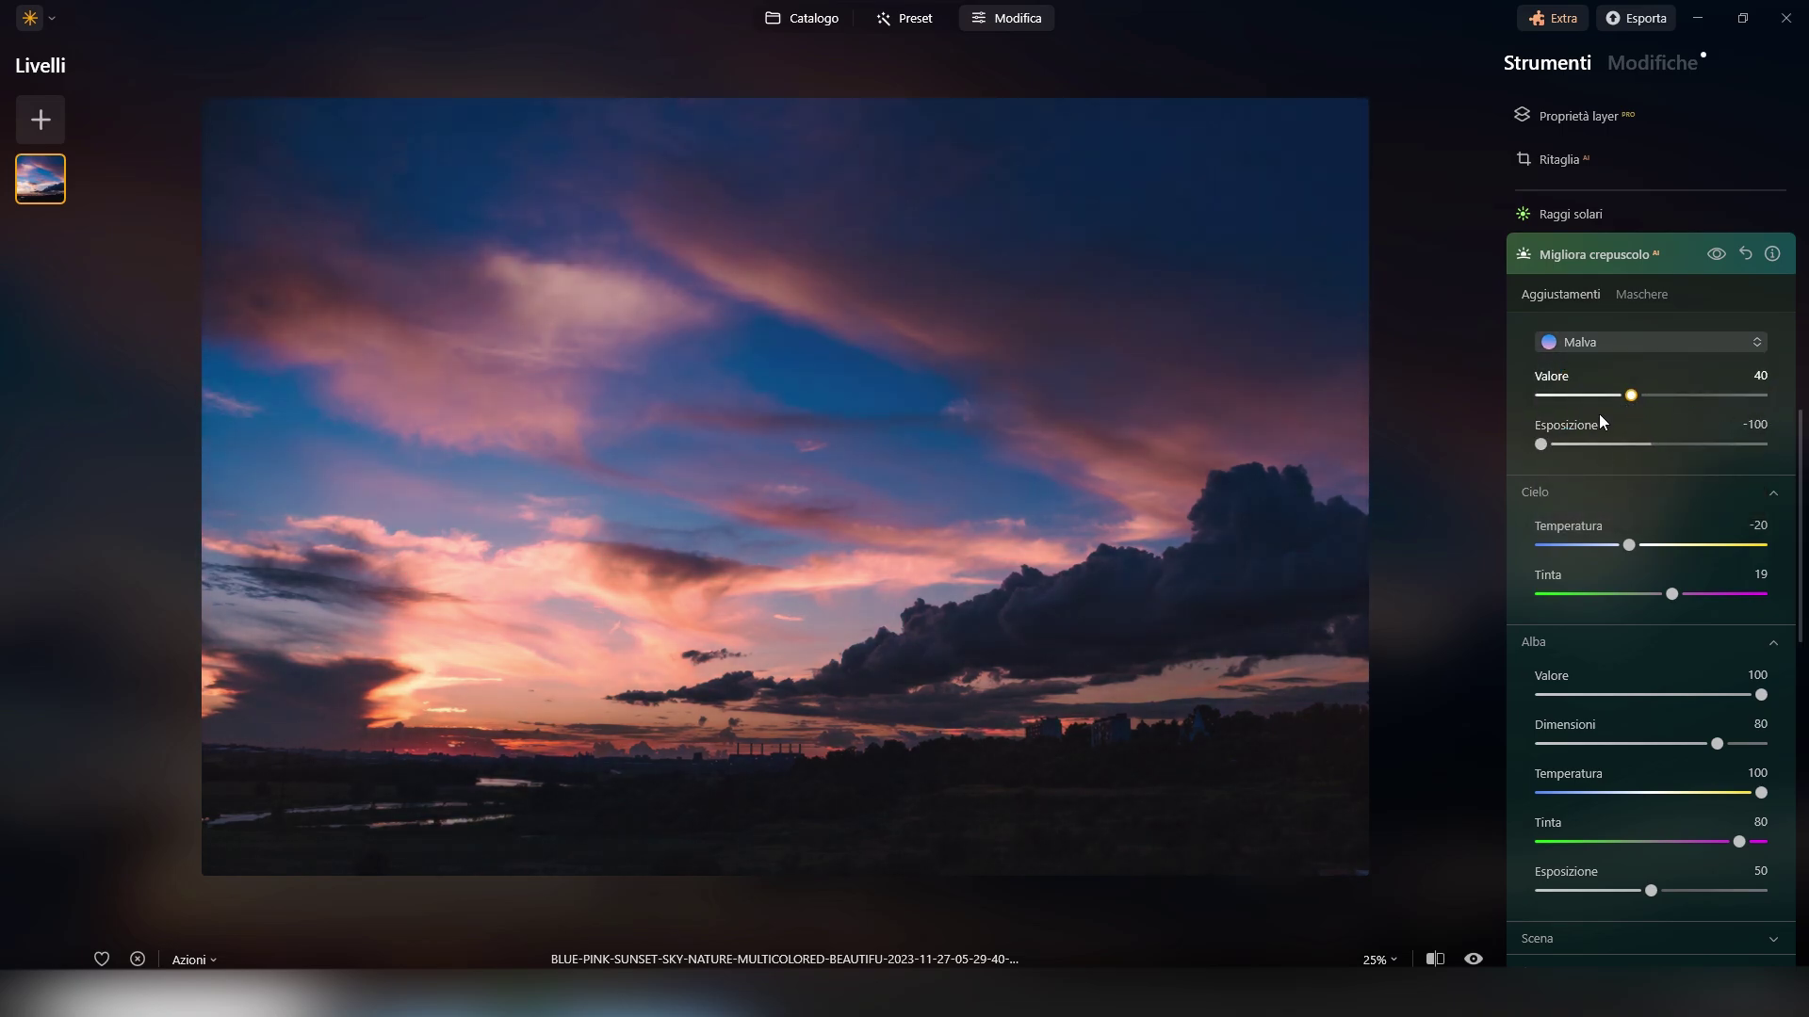
left_click_drag(1598, 445, 1569, 451)
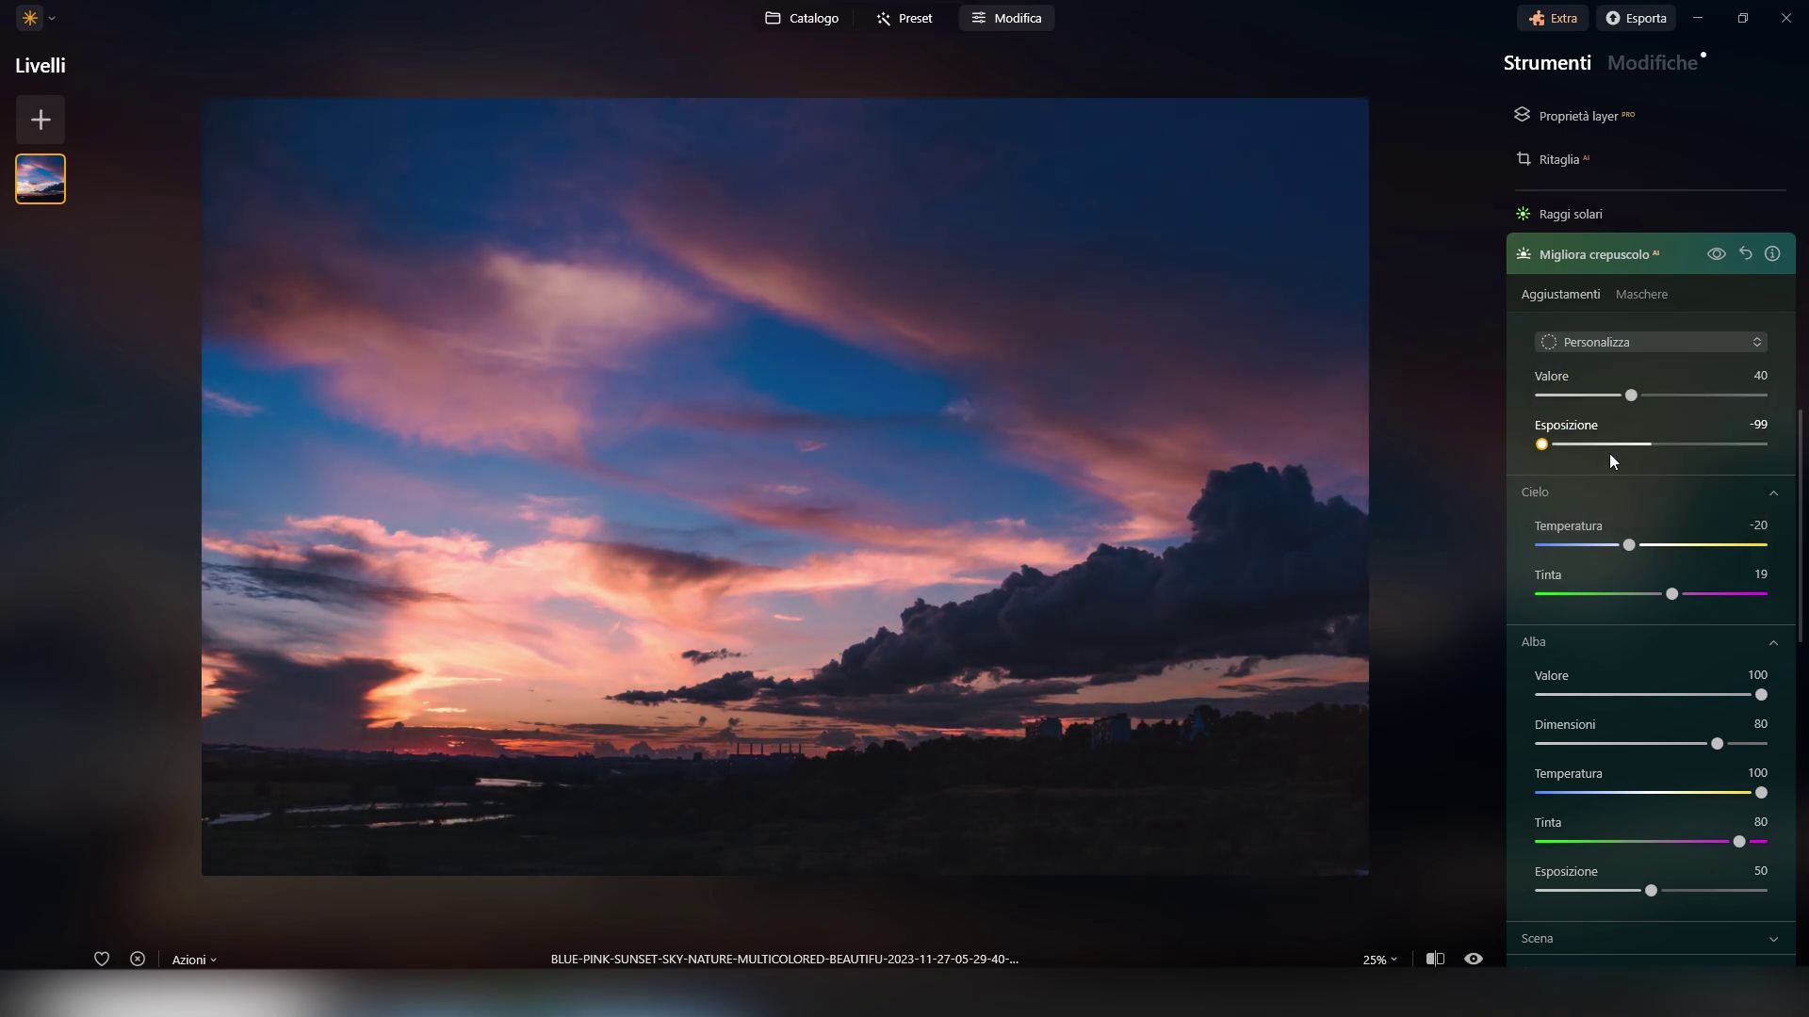
- Set the sky temperature to 5 and the dawn Valore to 46
left_click_drag(1631, 544, 1644, 544)
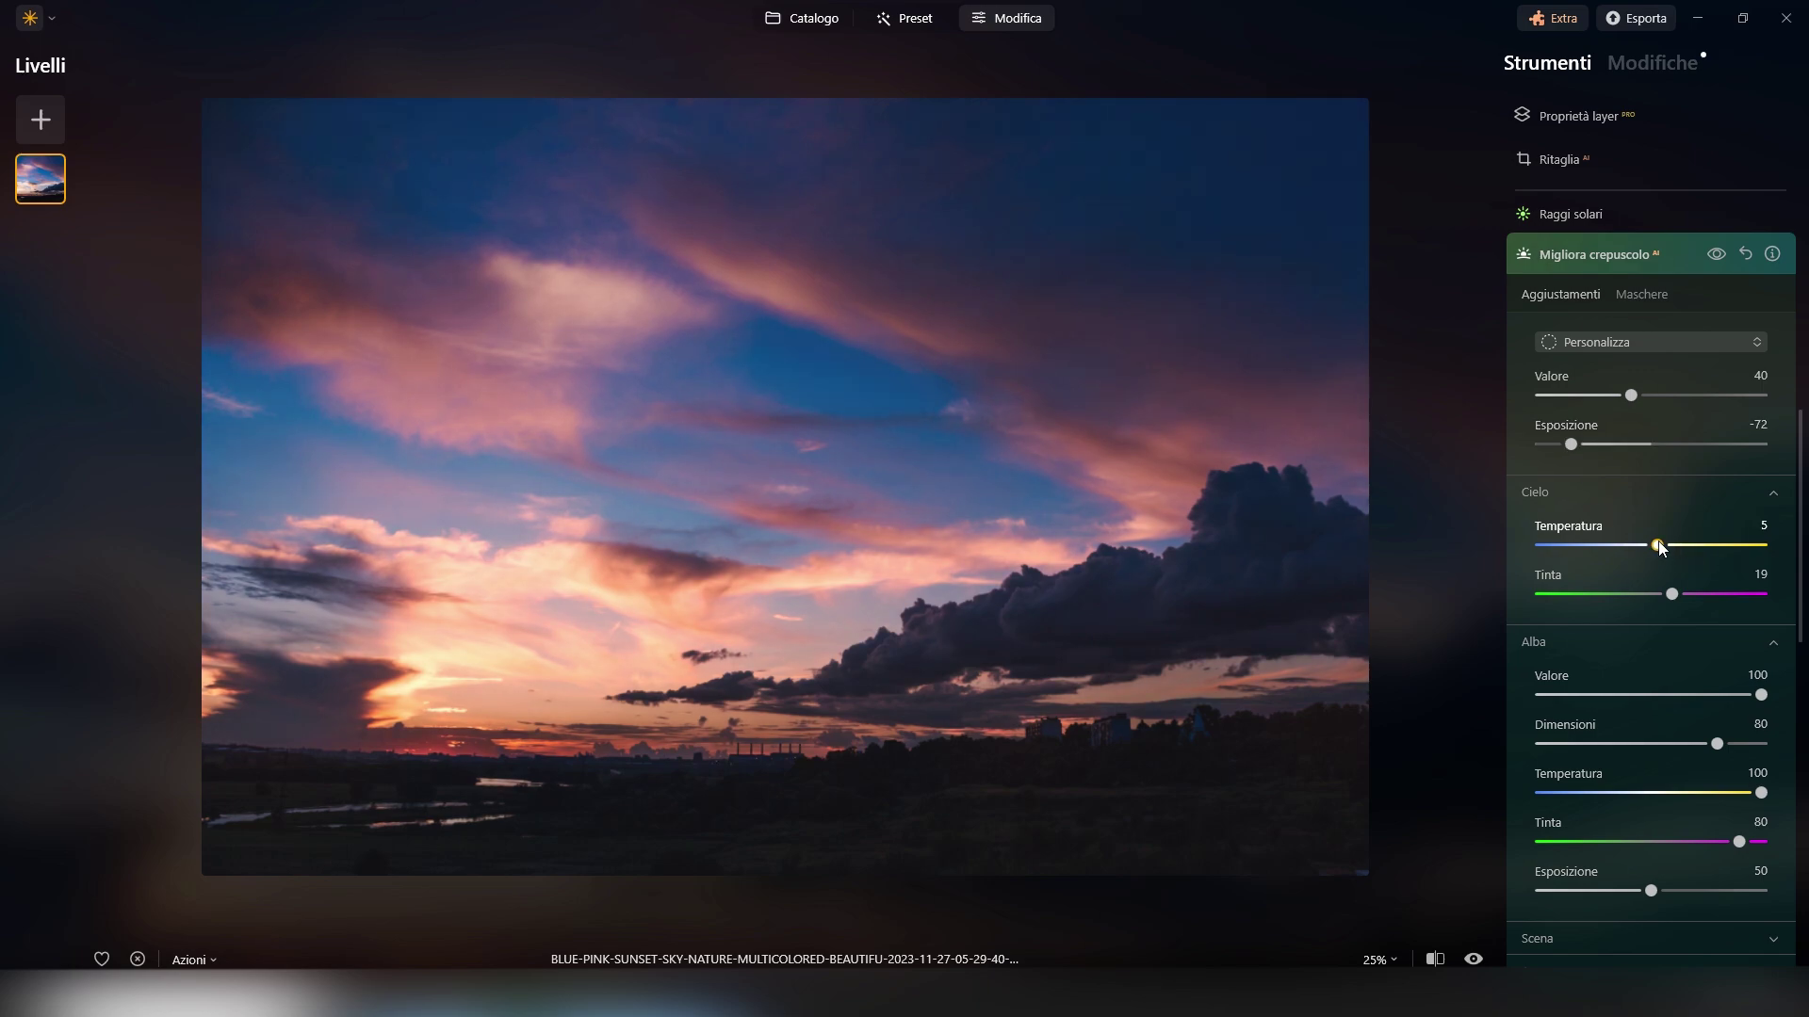
scroll(1658, 541, "down", 1)
left_click_drag(1738, 576, 1641, 580)
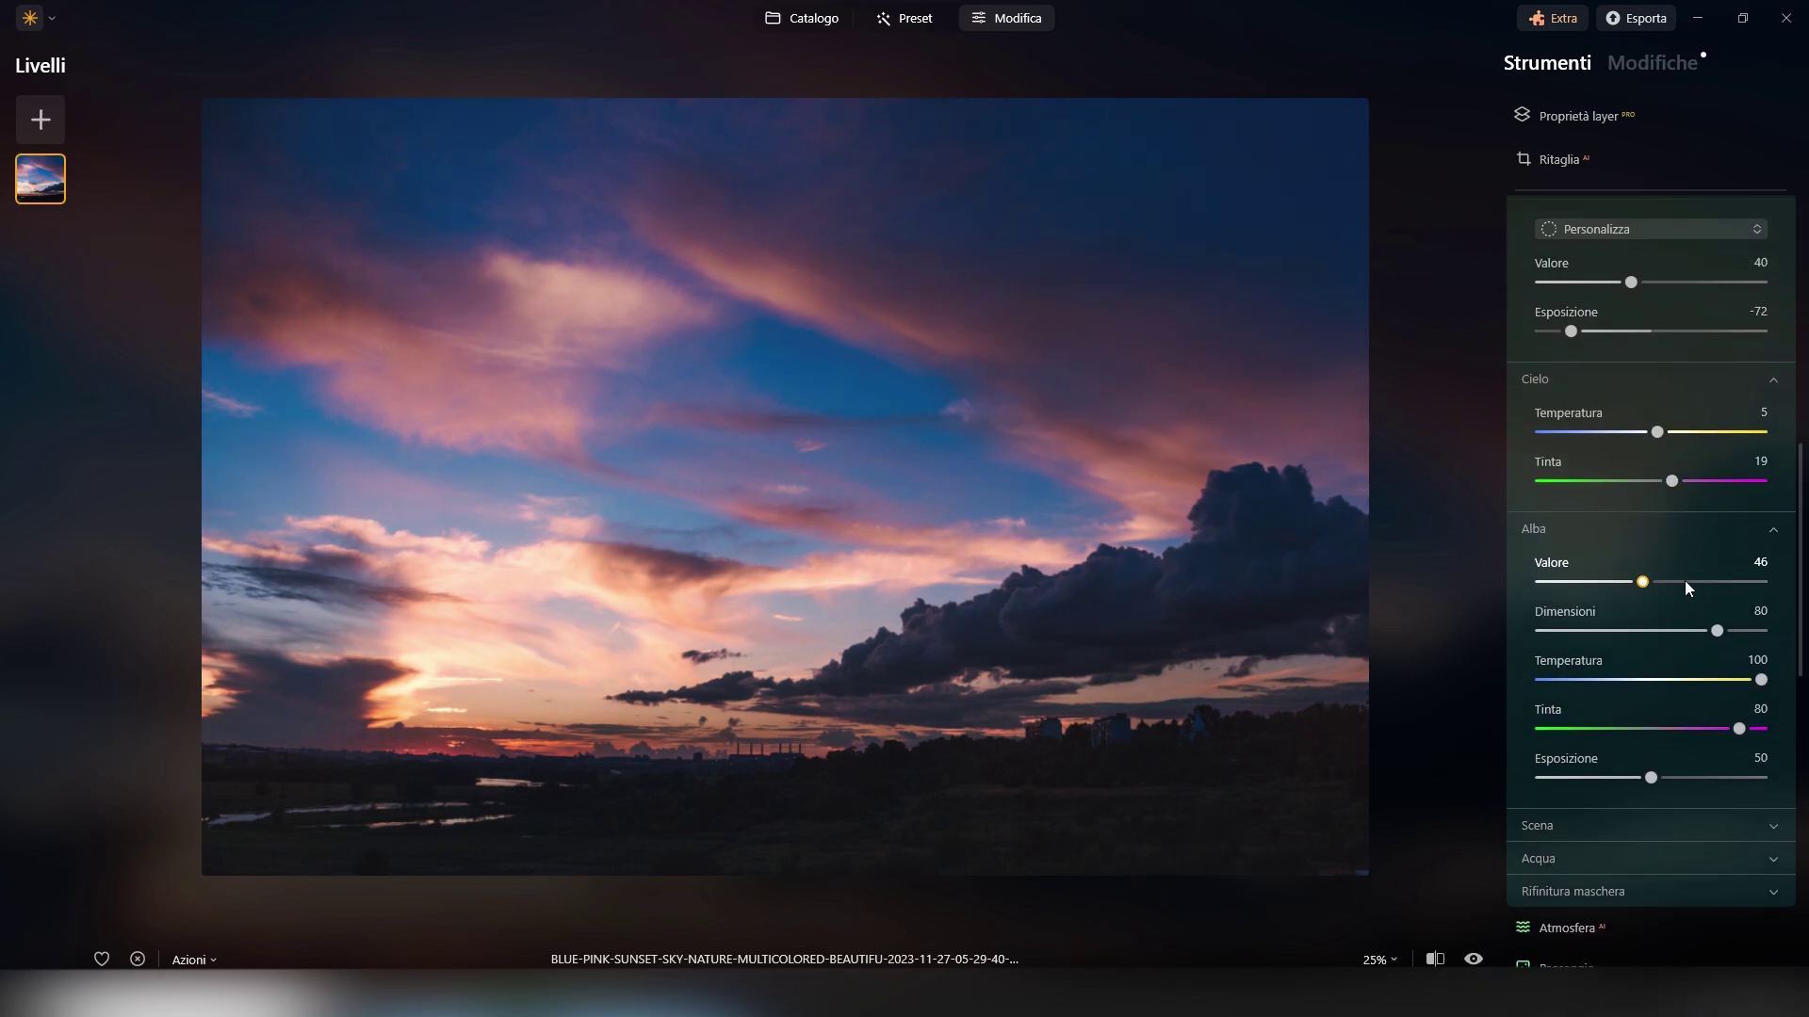
scroll(1695, 613, "down", 1)
scroll(1682, 631, "down", 1)
left_click(1558, 601)
- Set the scene Sfumatura to -44 and expand the Acqua and Rifinitura maschera sections
left_click(1646, 652)
mouse_move(1589, 657)
left_mouse_down()
mouse_move(1696, 657)
mouse_move(1601, 653)
left_mouse_up()
scroll(1626, 653, "down", 1)
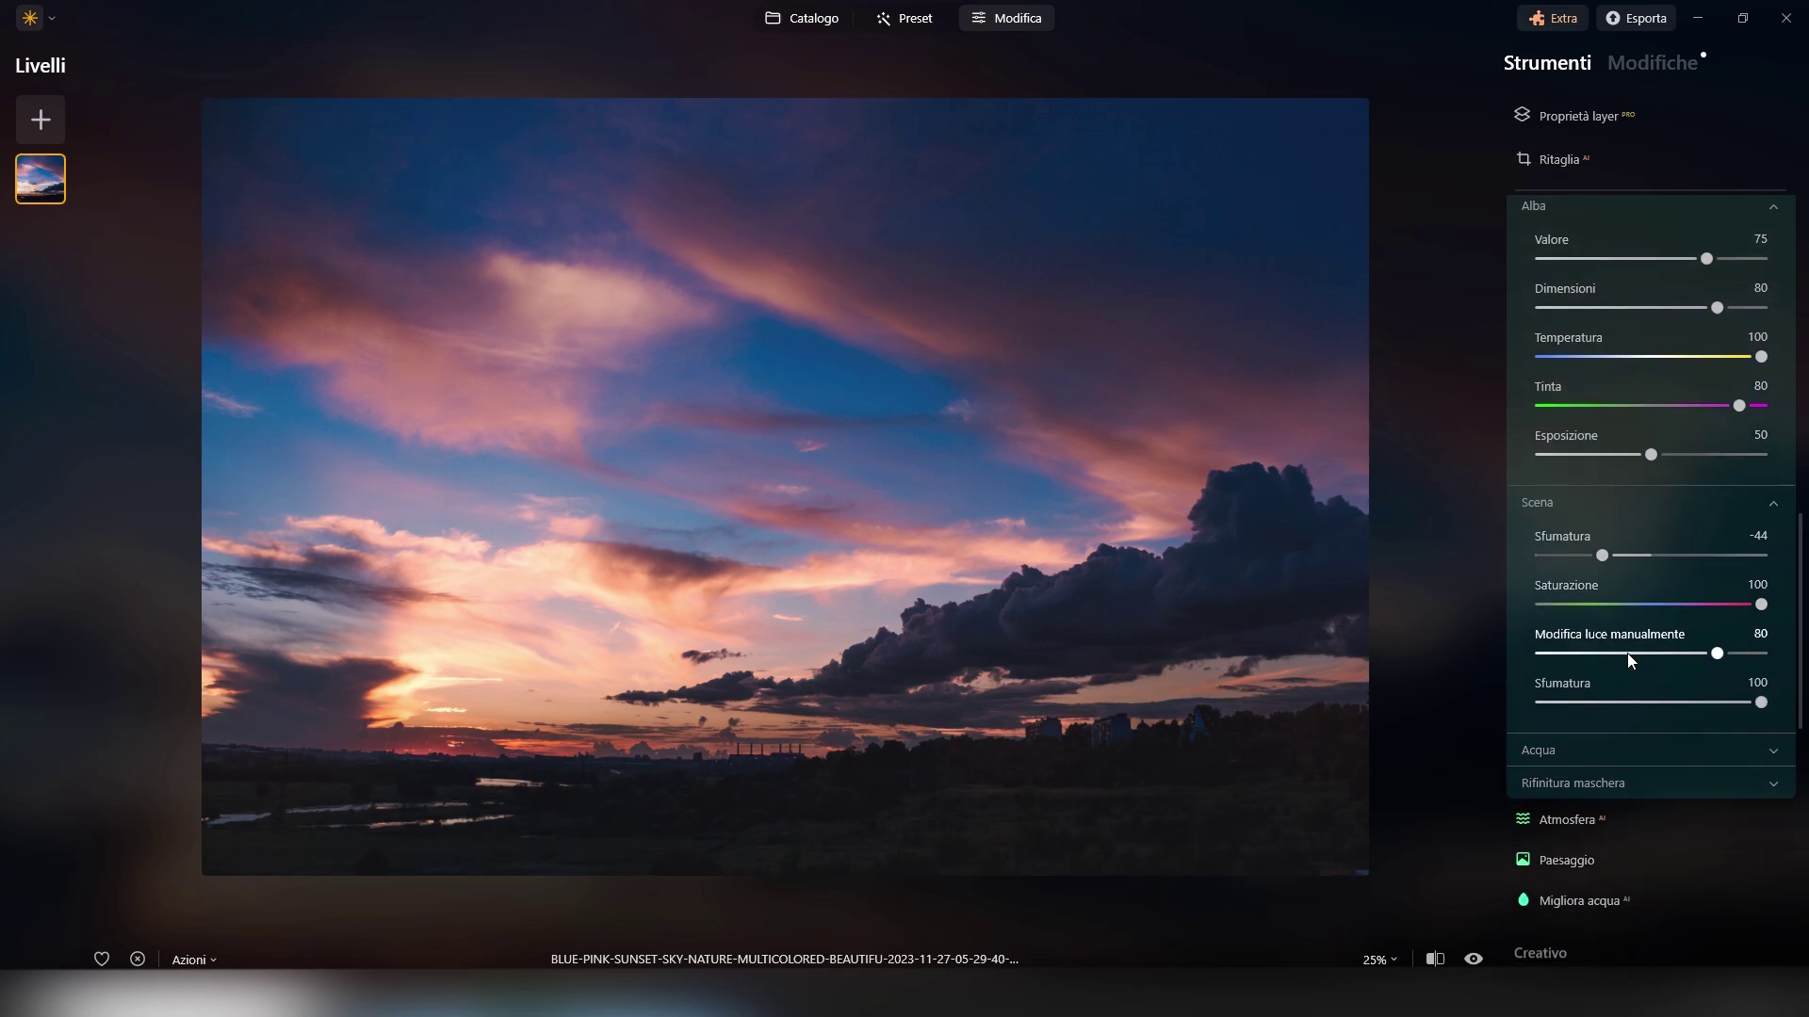
left_click(1560, 735)
scroll(1579, 698, "down", 2)
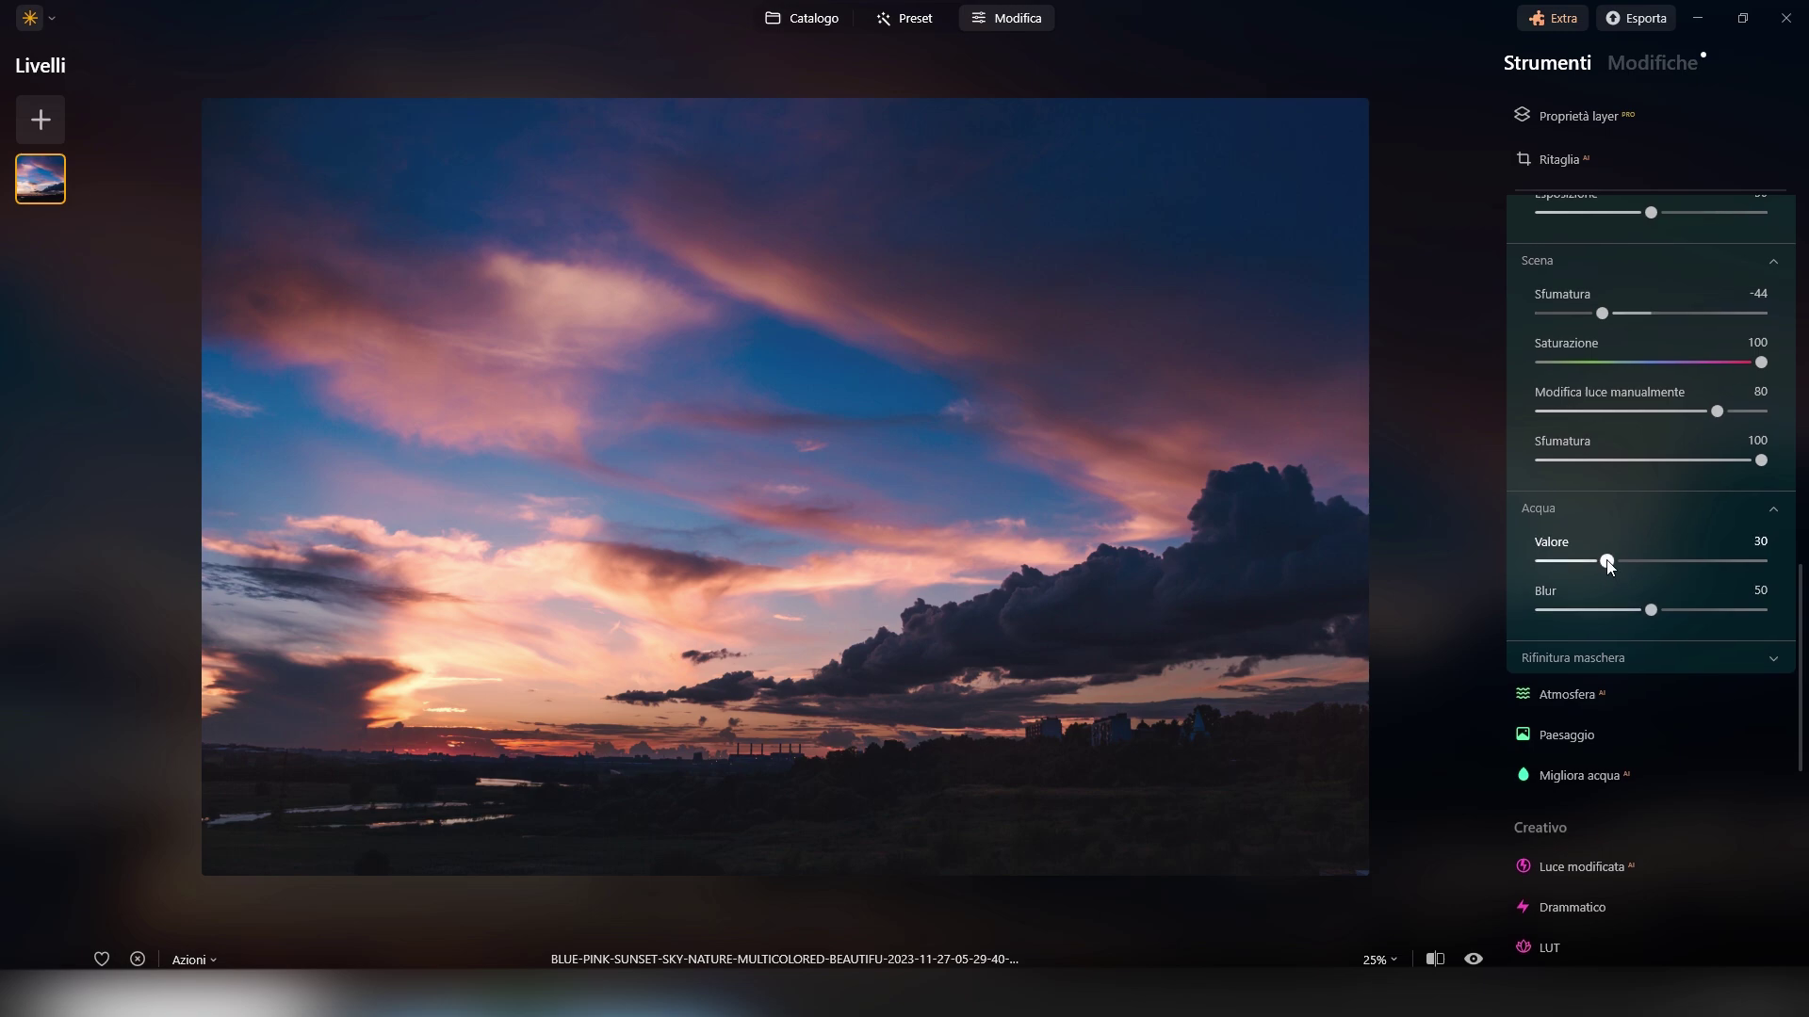
left_click(1570, 661)
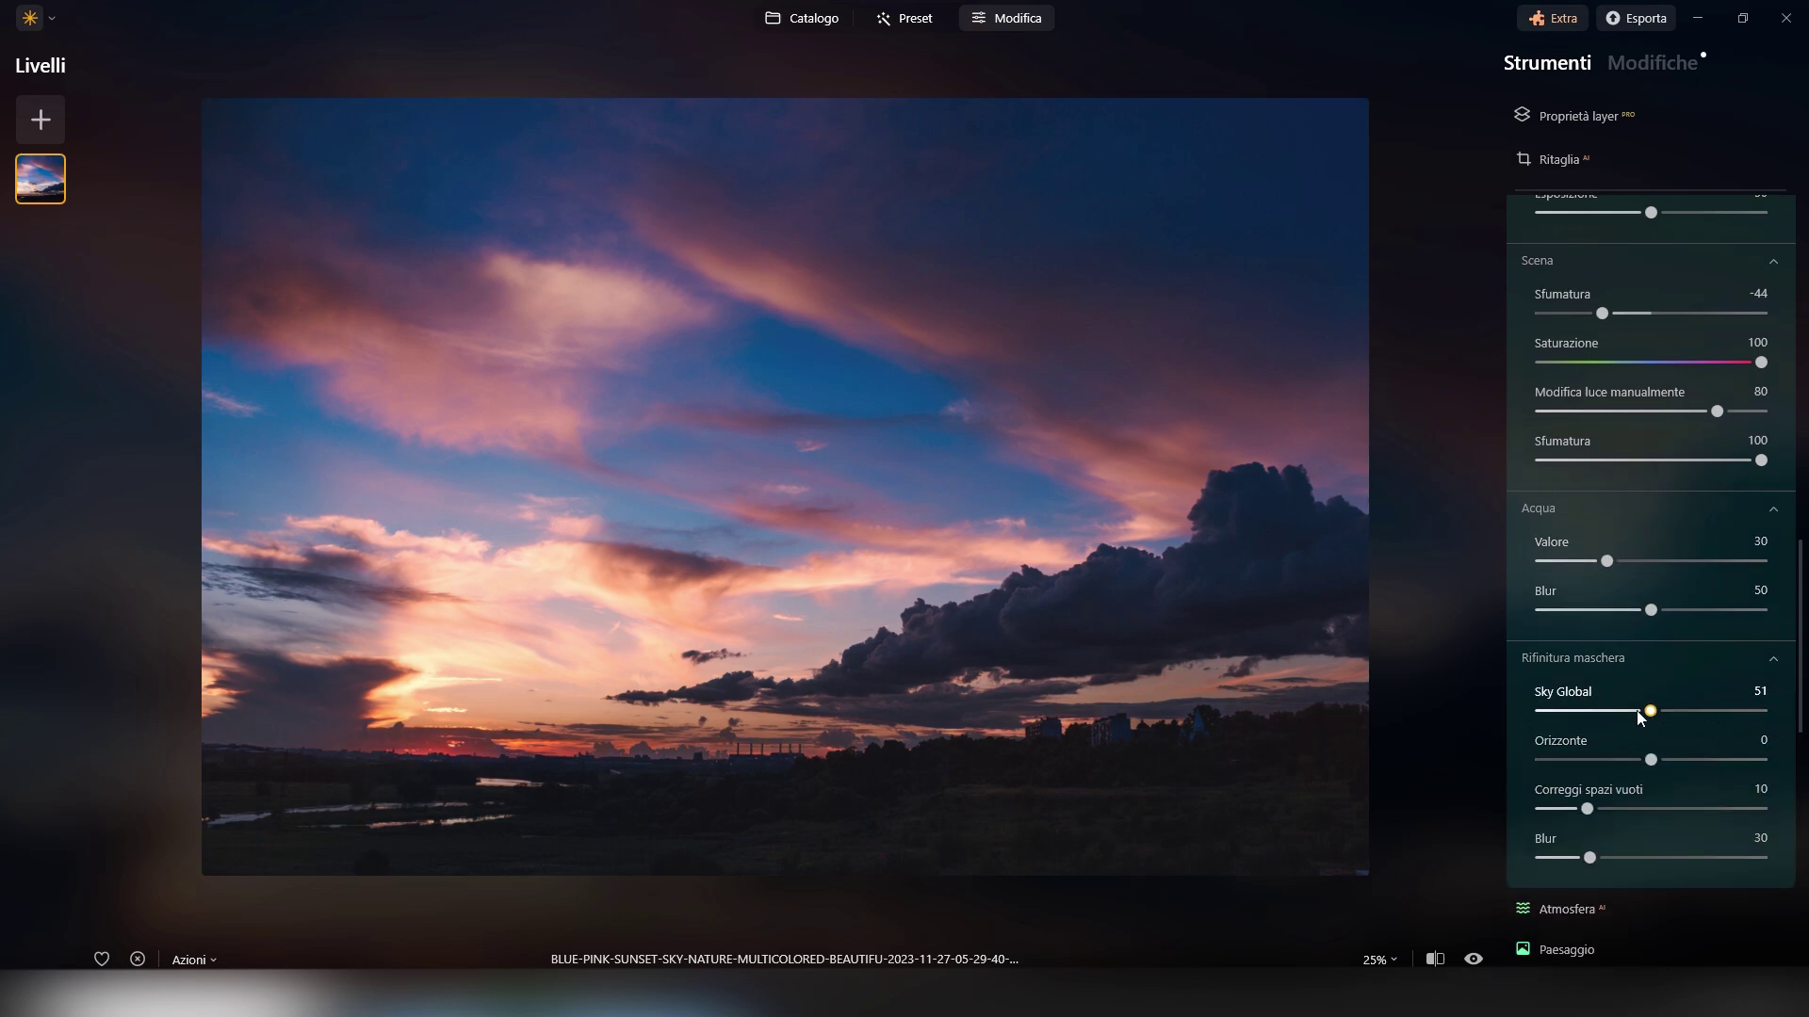
scroll(1650, 658, "up", 1)
scroll(1650, 659, "up", 3)
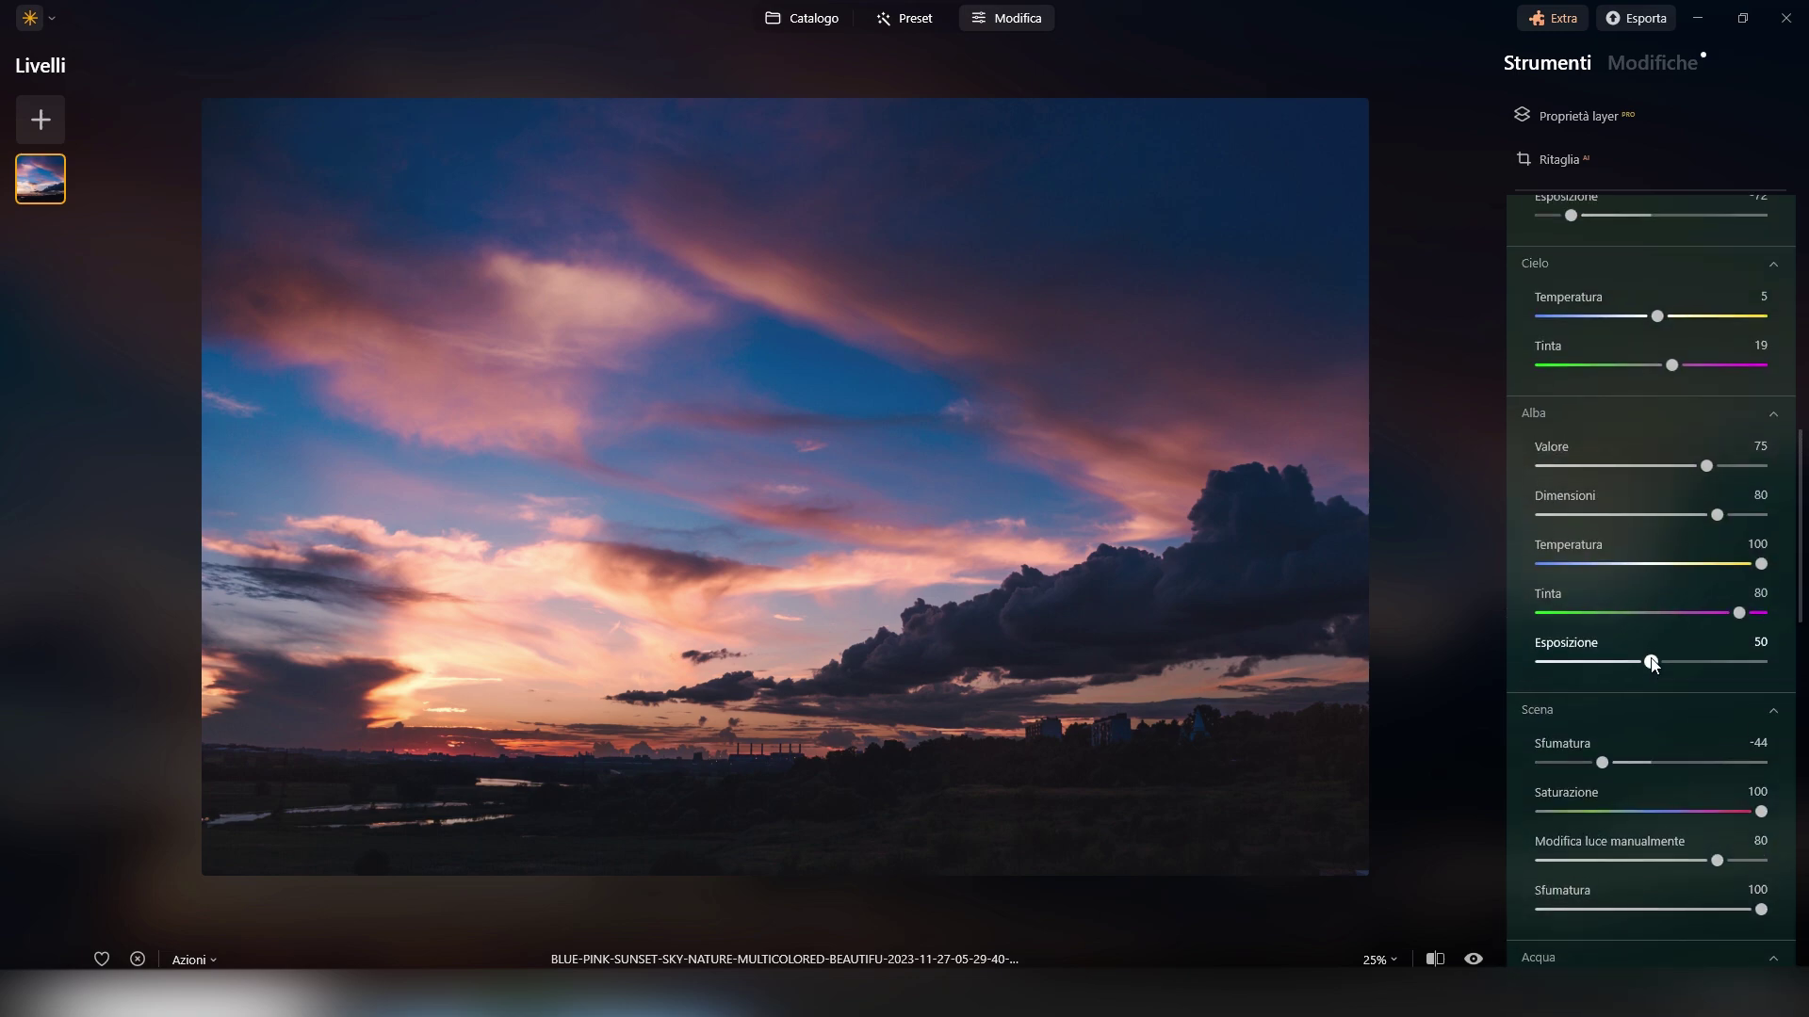
scroll(1650, 657, "up", 5)
scroll(1621, 565, "up", 2)
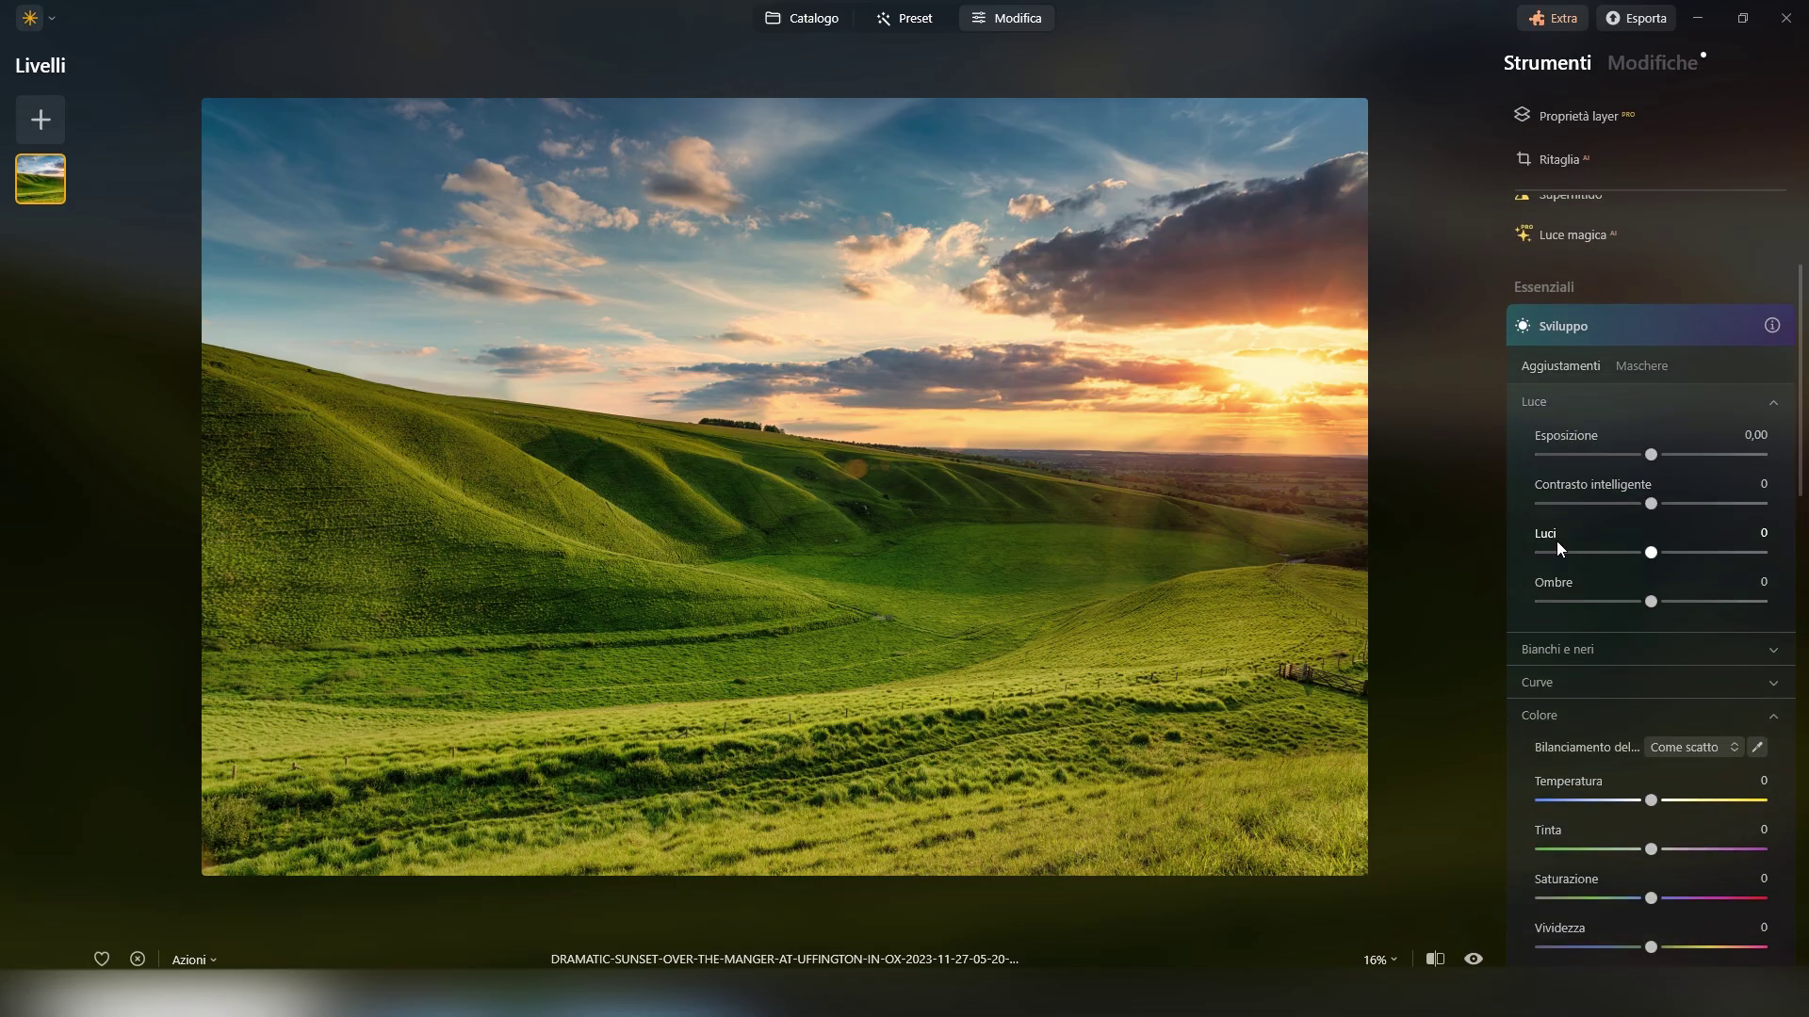
- Mask the green hills, foreground grass and distant field strip with Selezione oggetto
left_click(1640, 295)
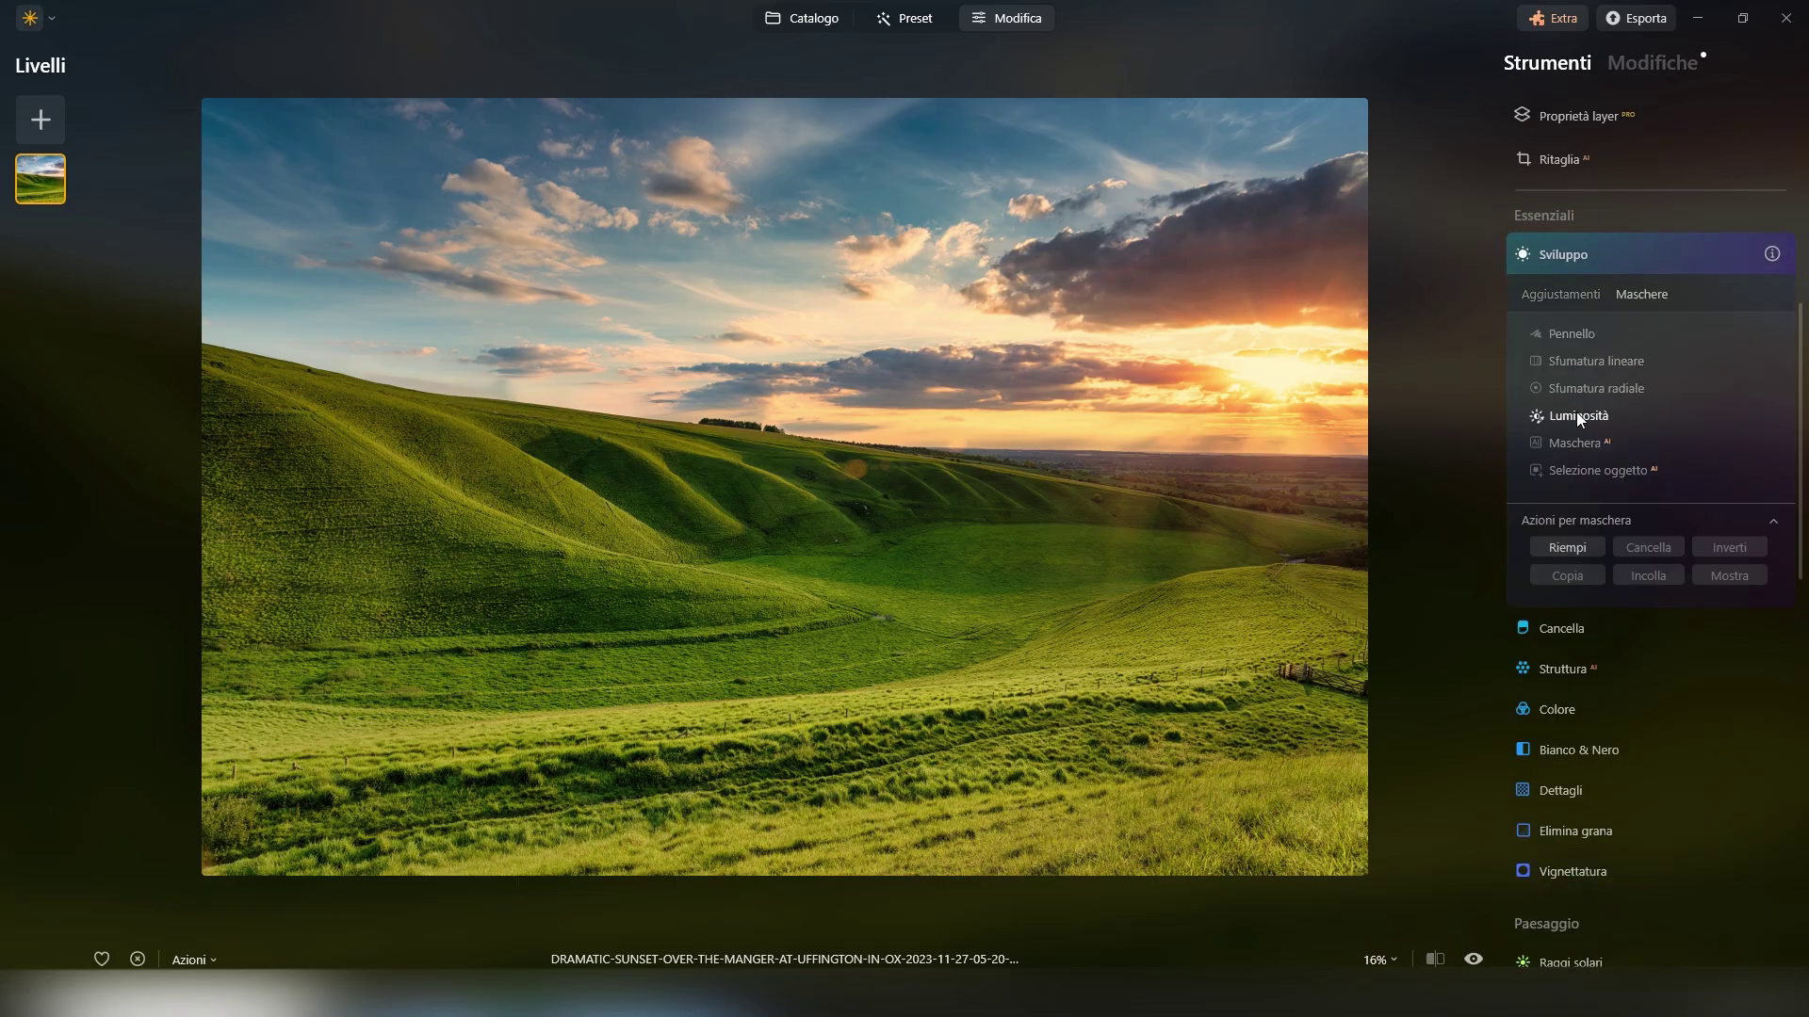
left_click(1592, 471)
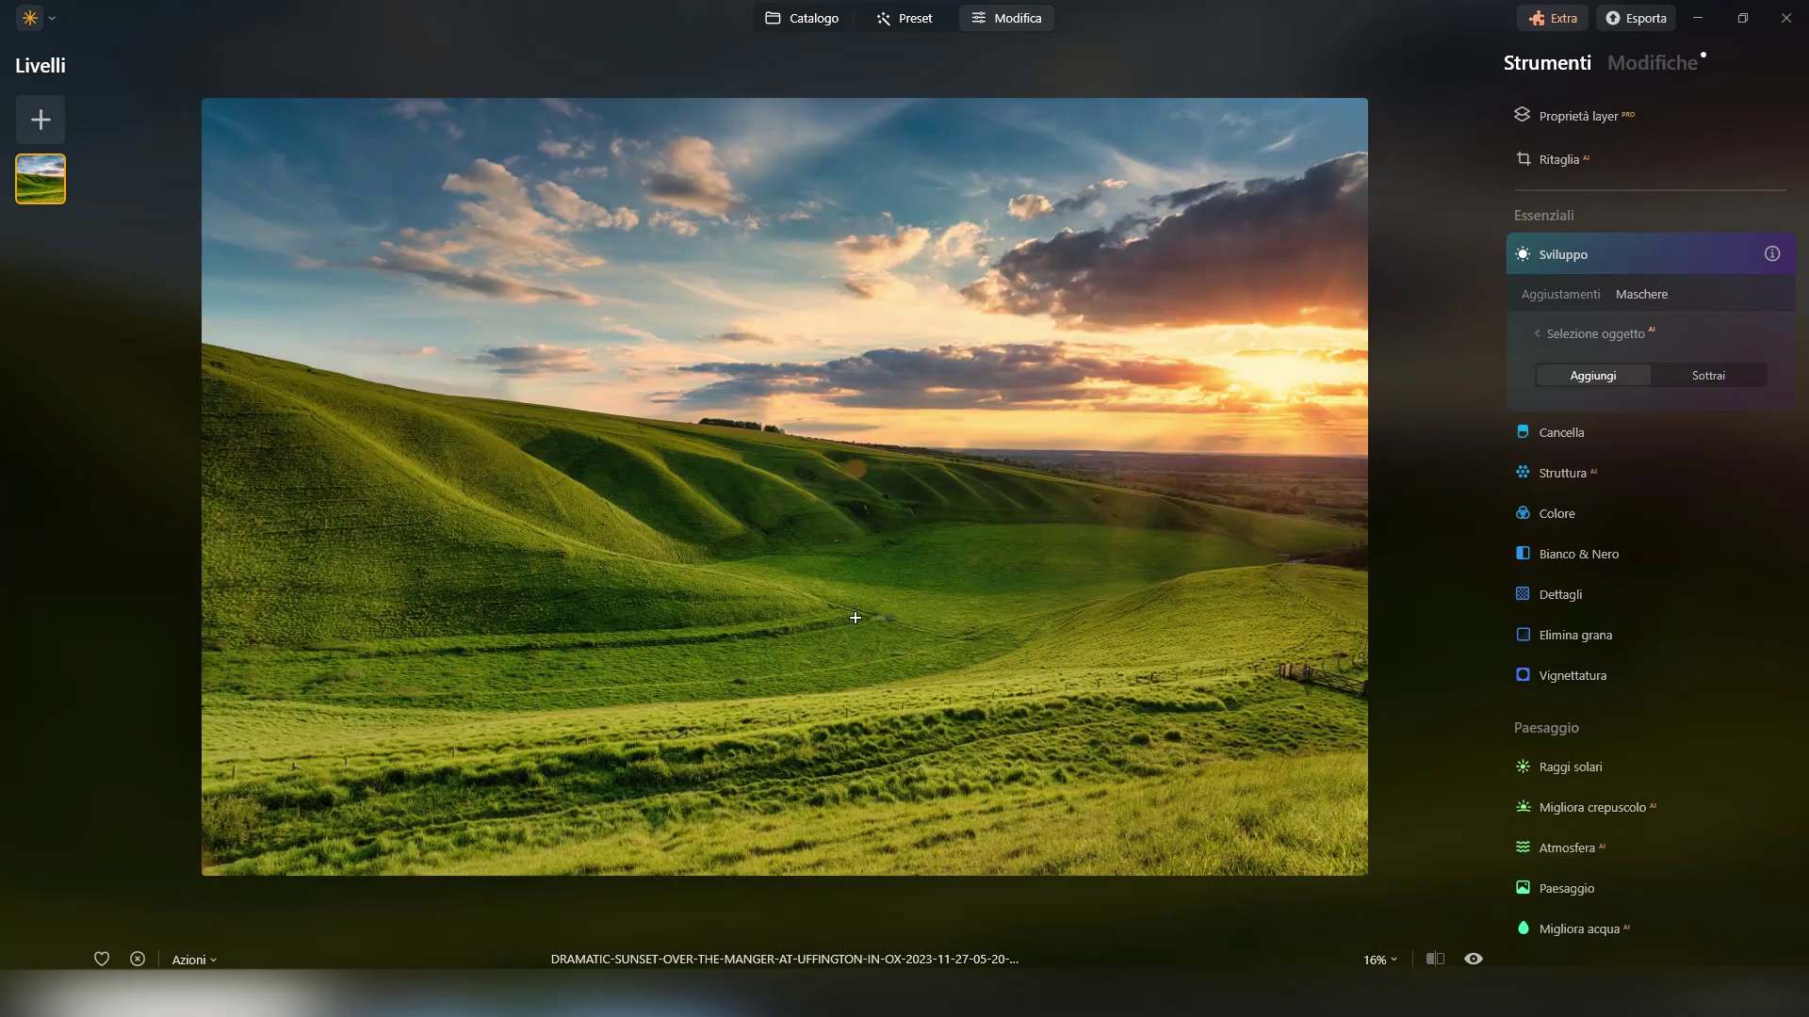
left_click(924, 603)
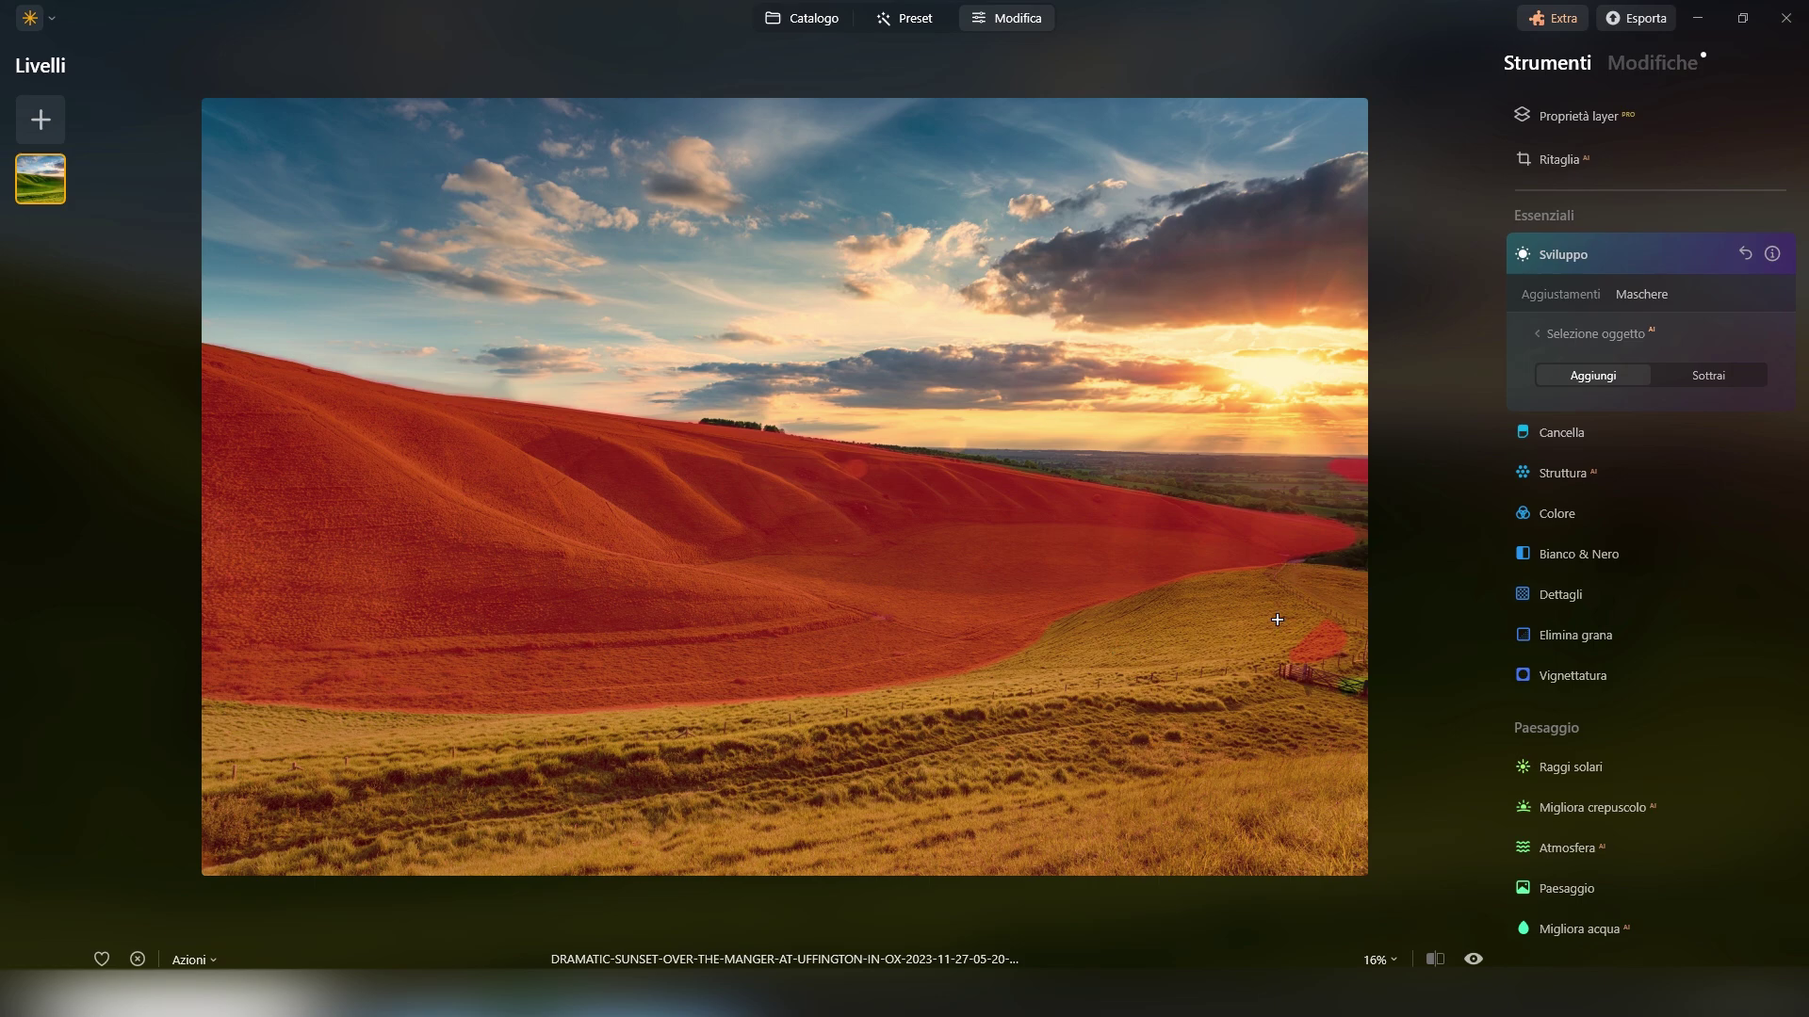
left_click(1352, 688)
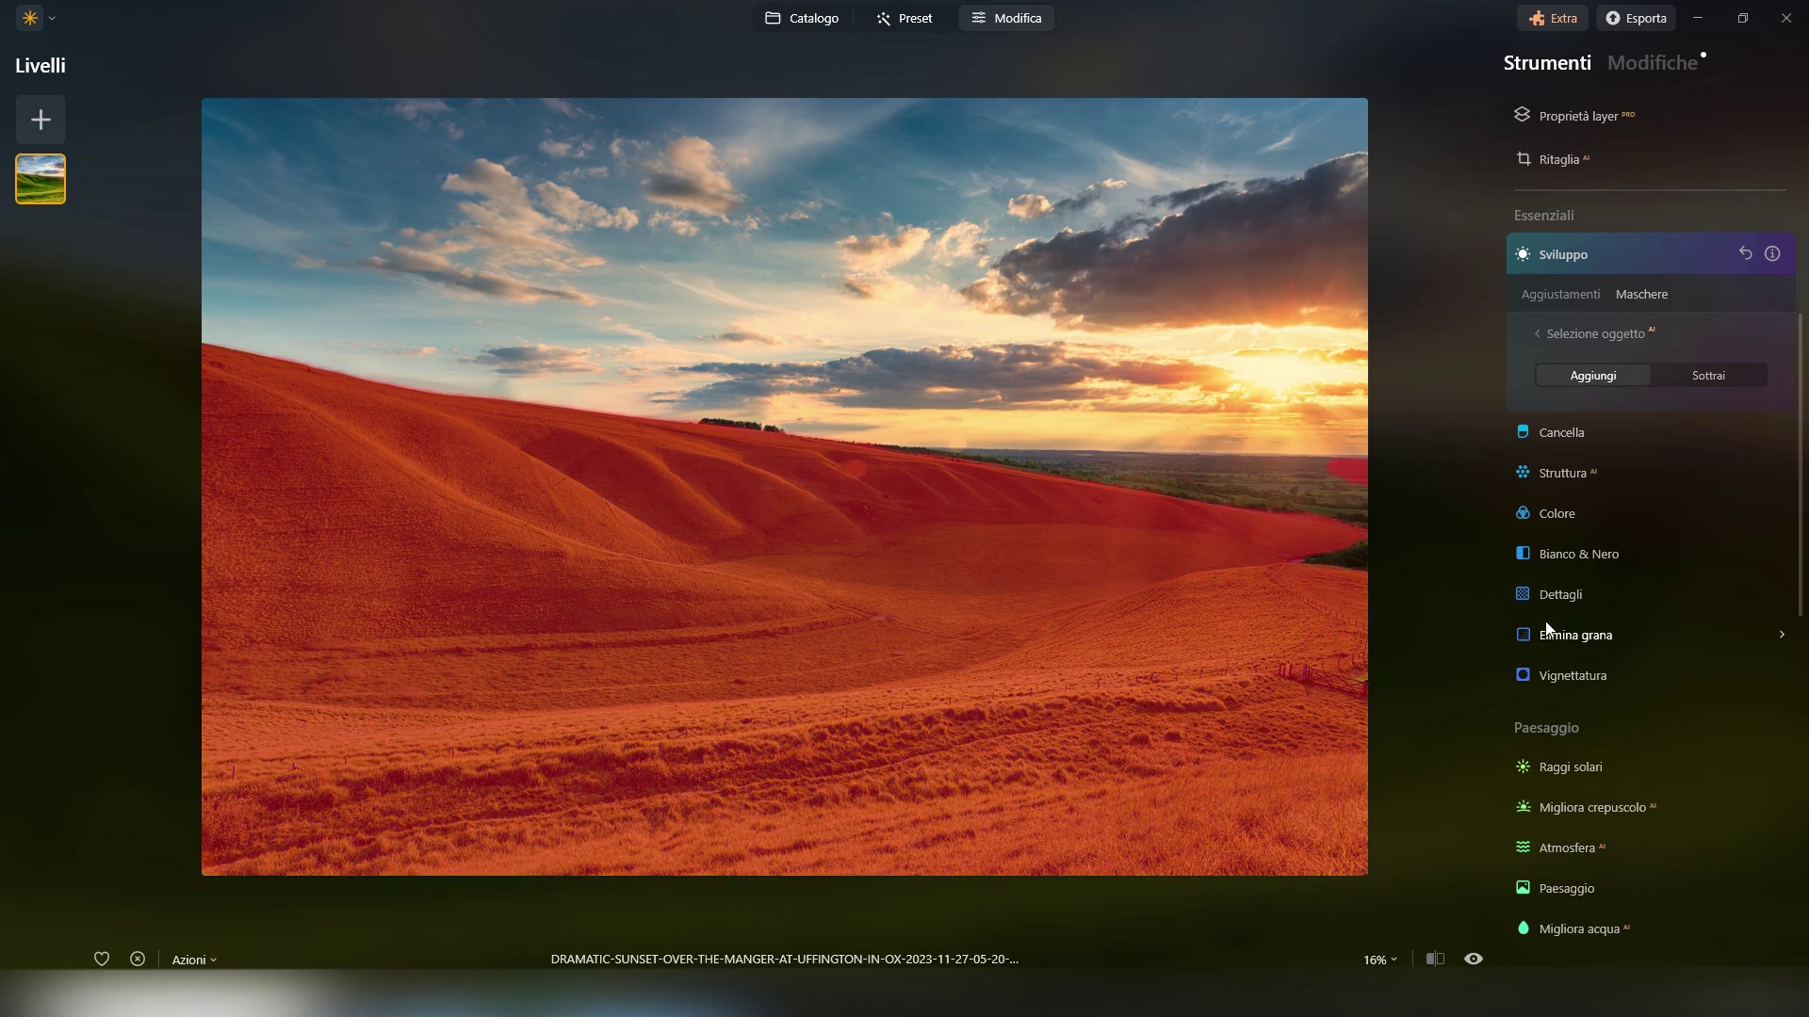
left_click(1206, 487)
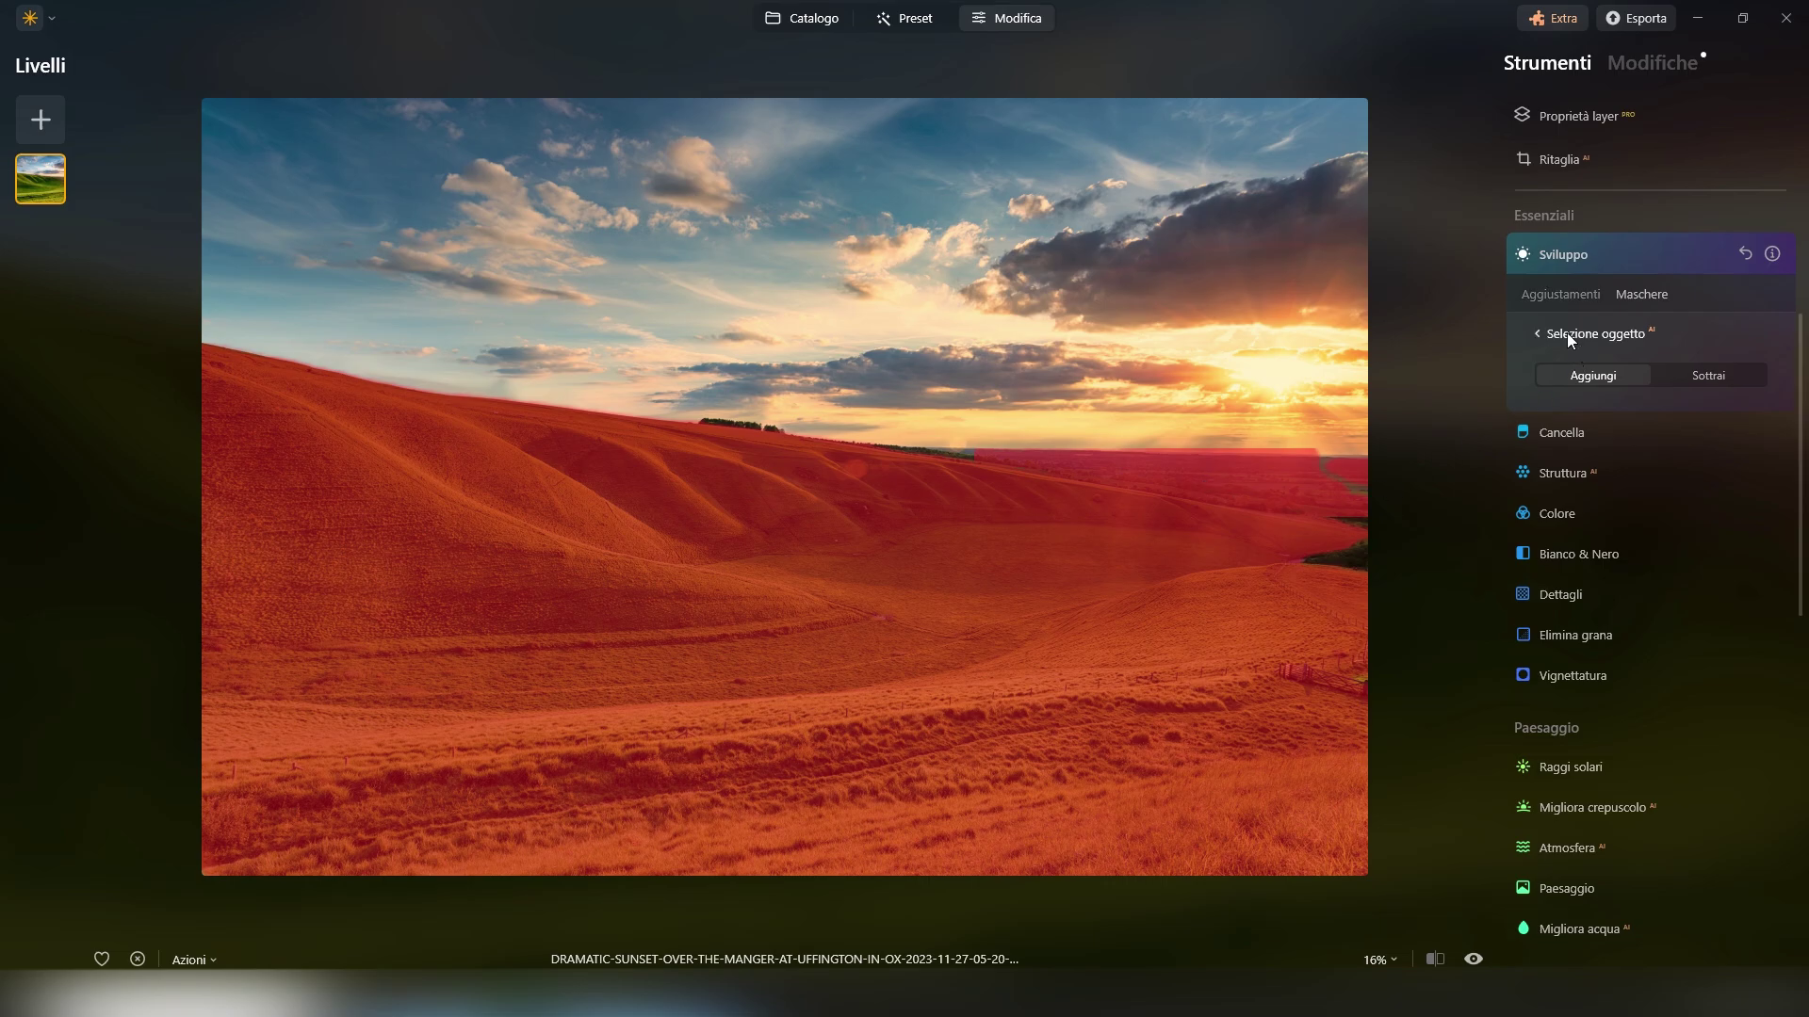
- Paint the remaining land near the right horizon into the mask with Pennello
left_click(1568, 332)
left_click(1568, 337)
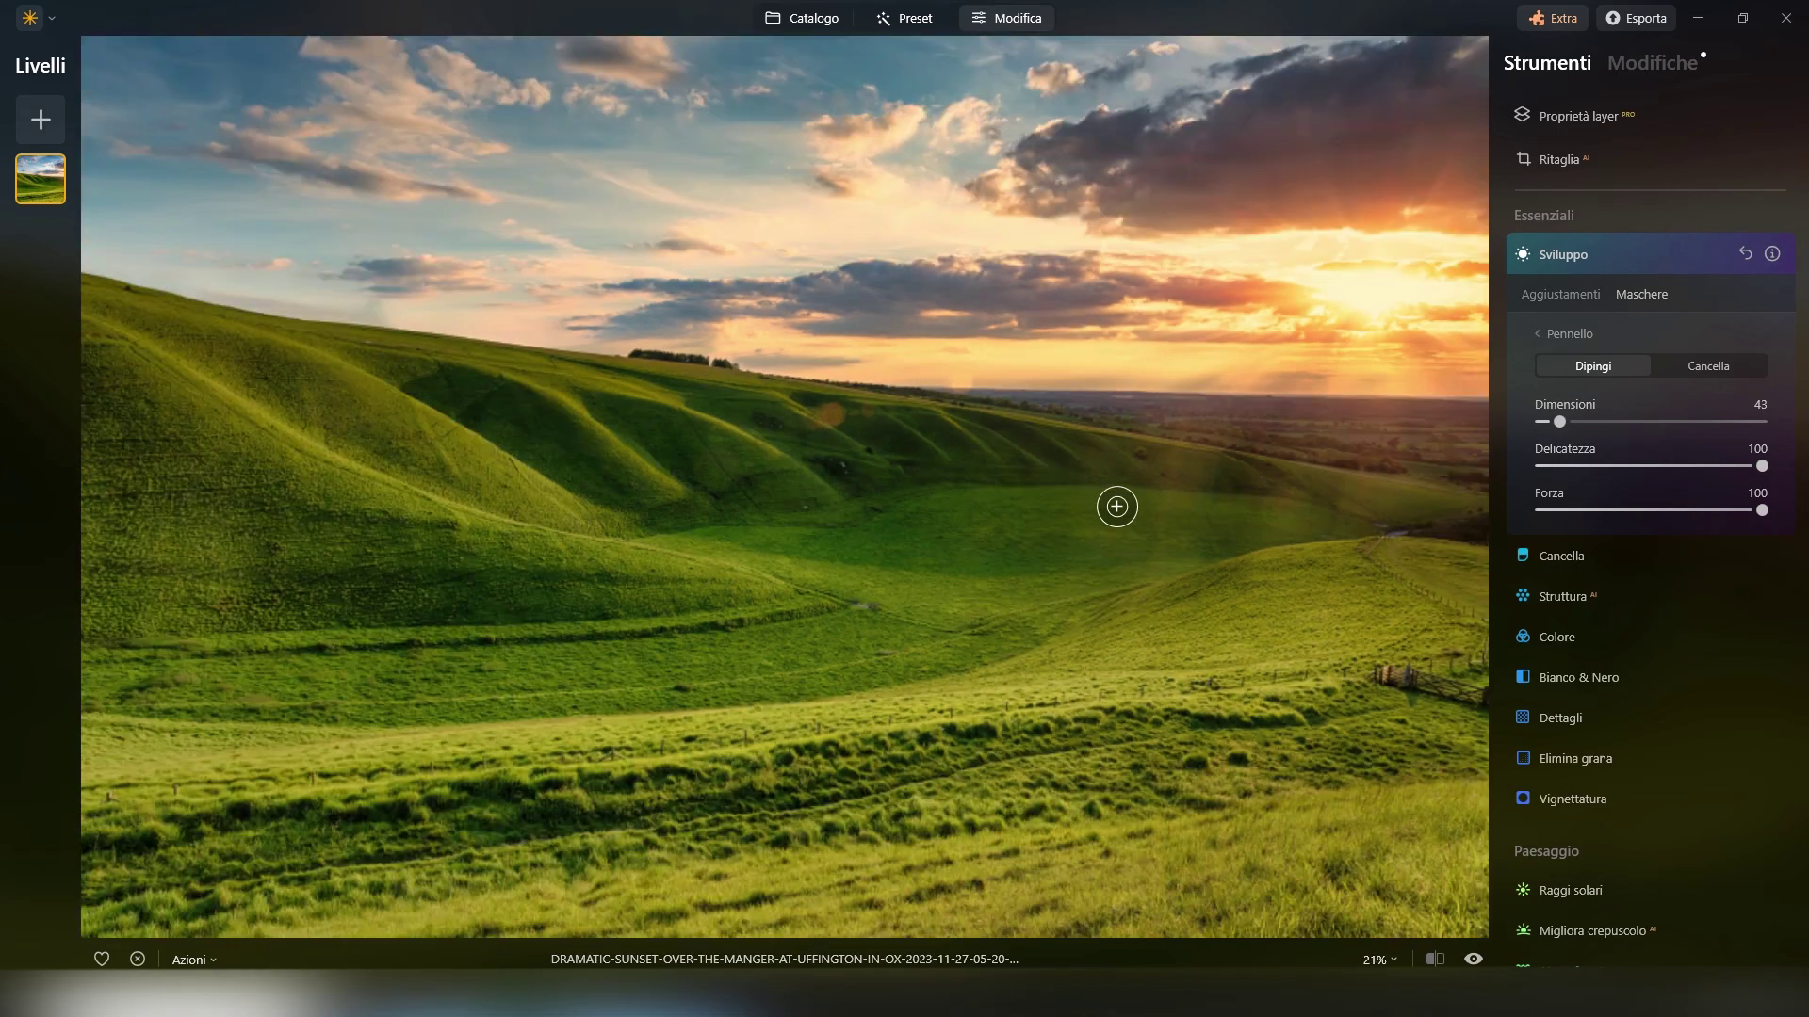
left_click_drag(1092, 515, 1118, 508)
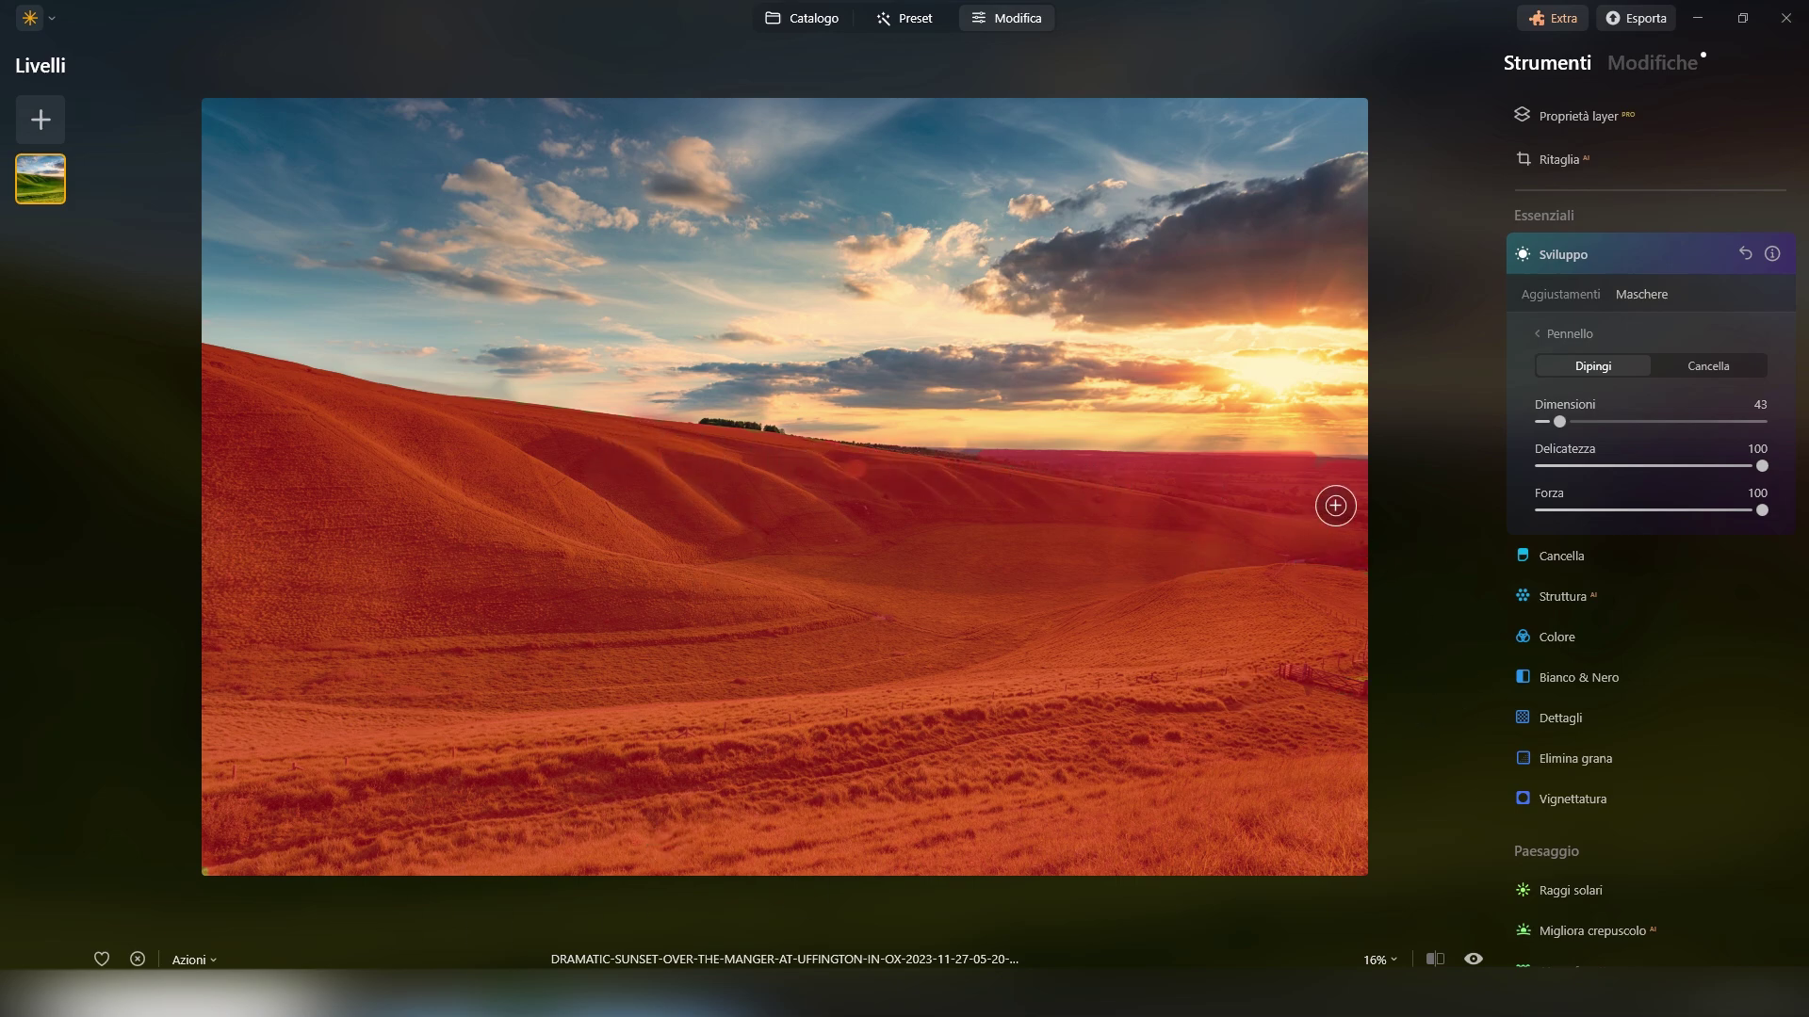
left_click(1562, 295)
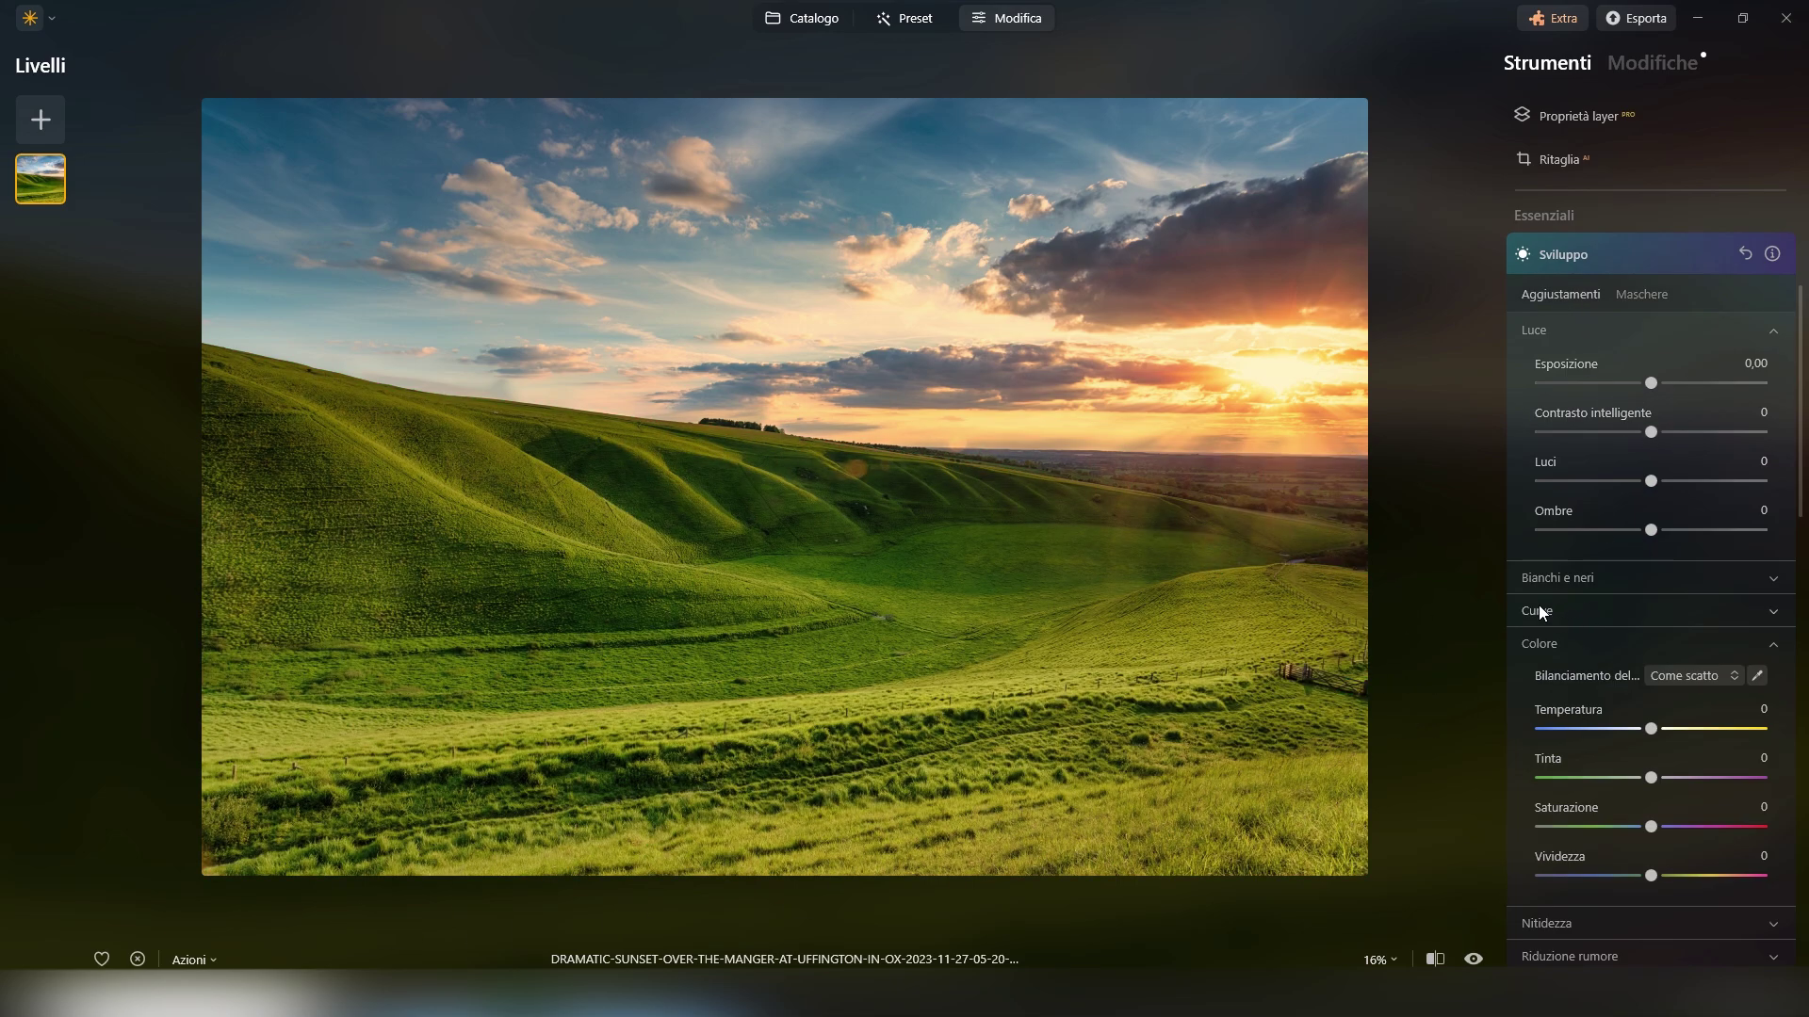
- Lower the land's saturation to 18, warm its temperature and tint, and nudge vibrance up
left_click(1570, 644)
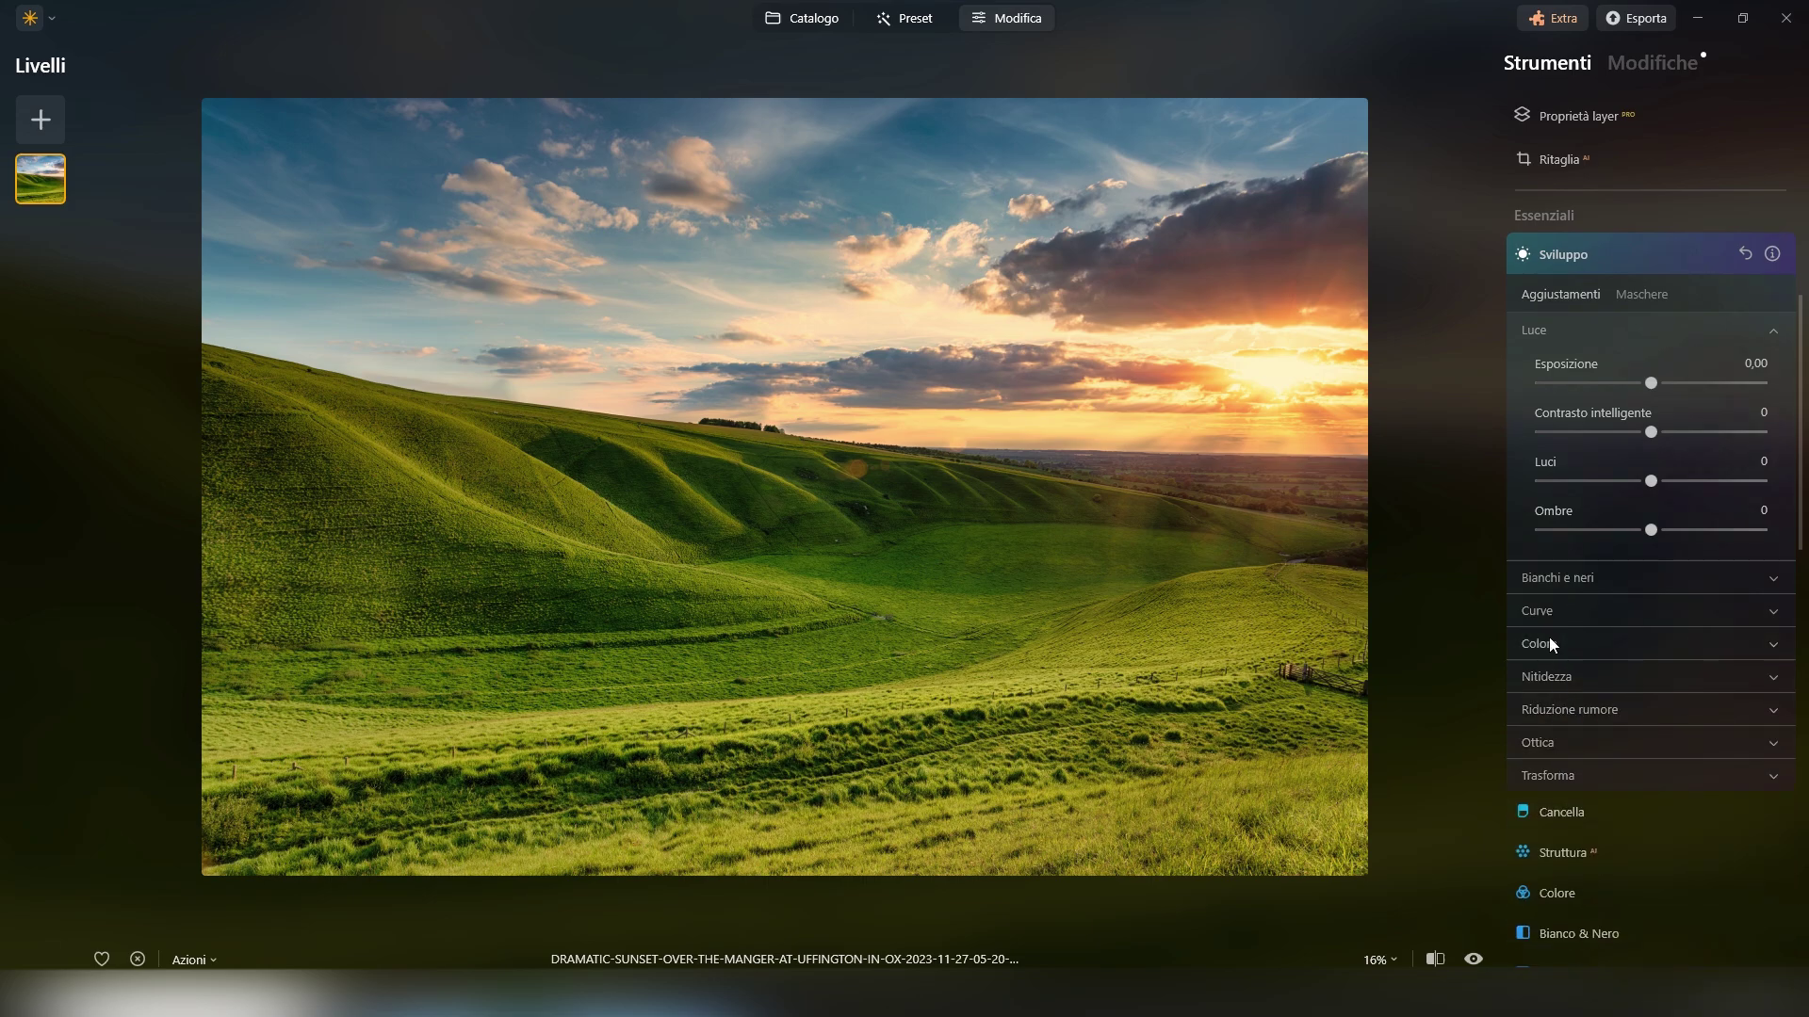
left_click(1550, 643)
left_click_drag(1704, 833, 1672, 827)
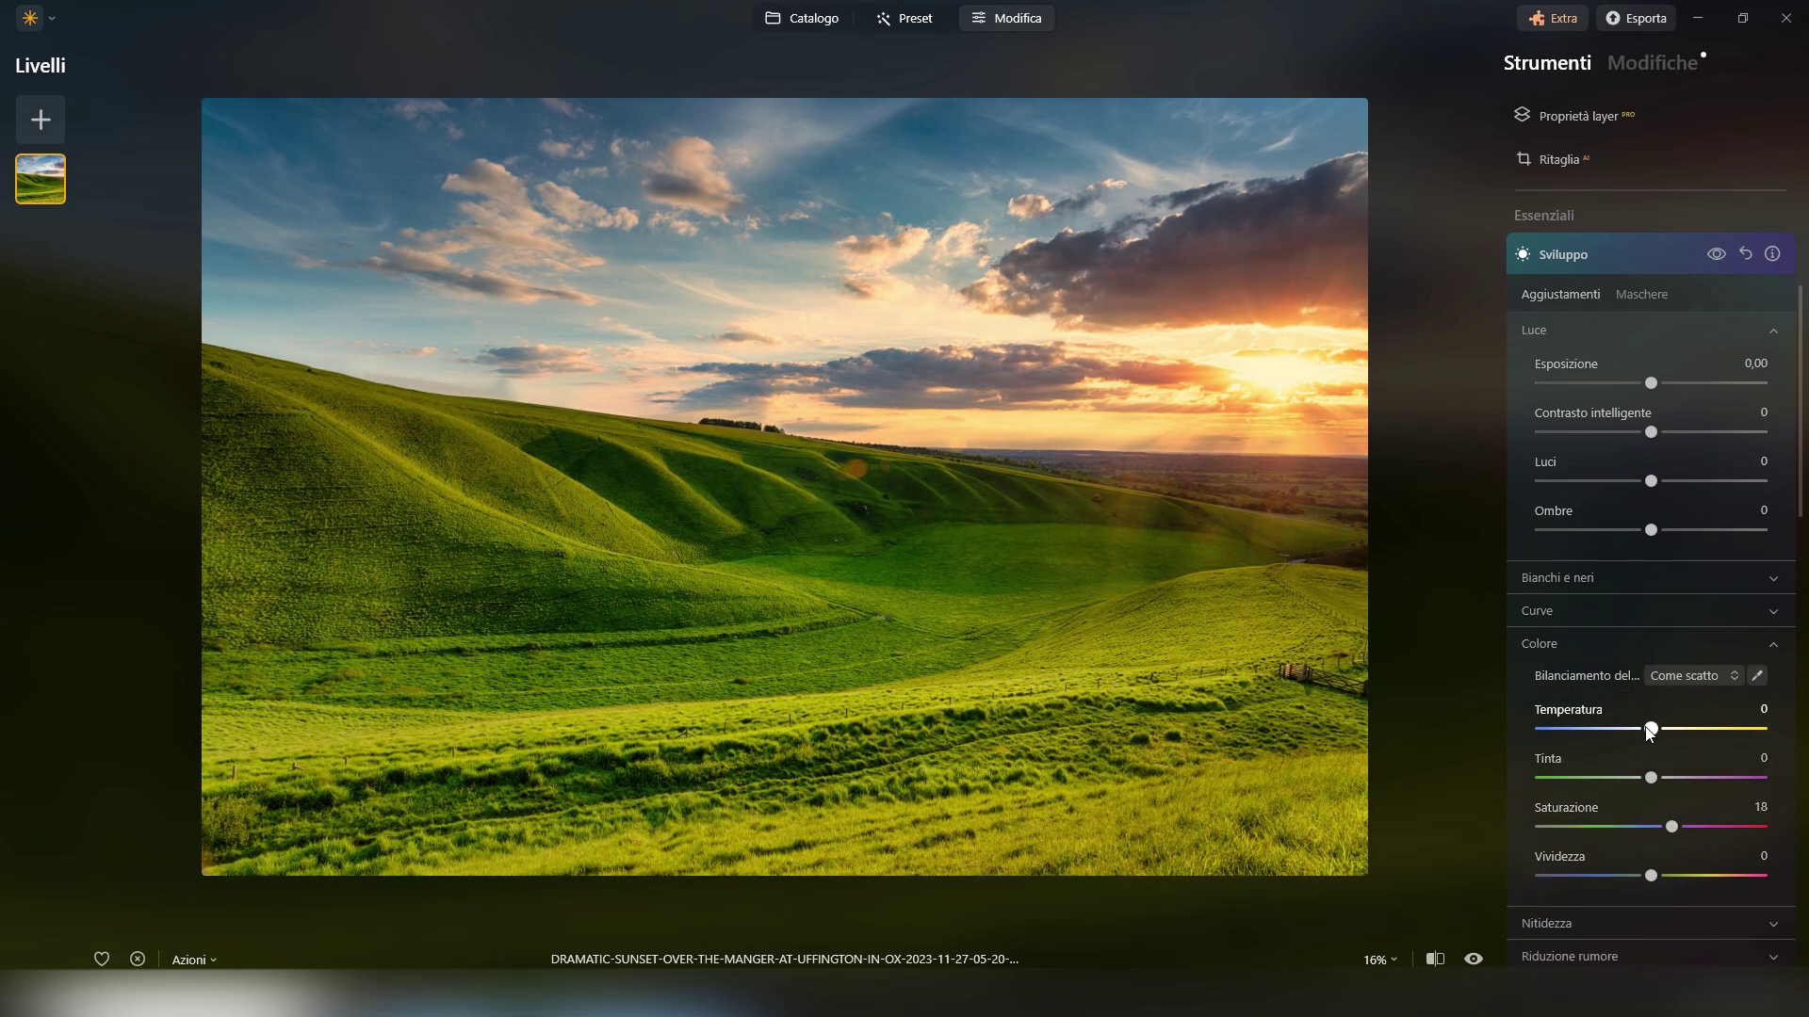
left_click_drag(1682, 730, 1671, 780)
left_click(1661, 876)
- Pull highlights to -26, darken shadows, return exposure near zero, then start a Luminosità mask
left_click_drag(1625, 487, 1633, 530)
left_click(1645, 382)
left_click_drag(1641, 386, 1647, 382)
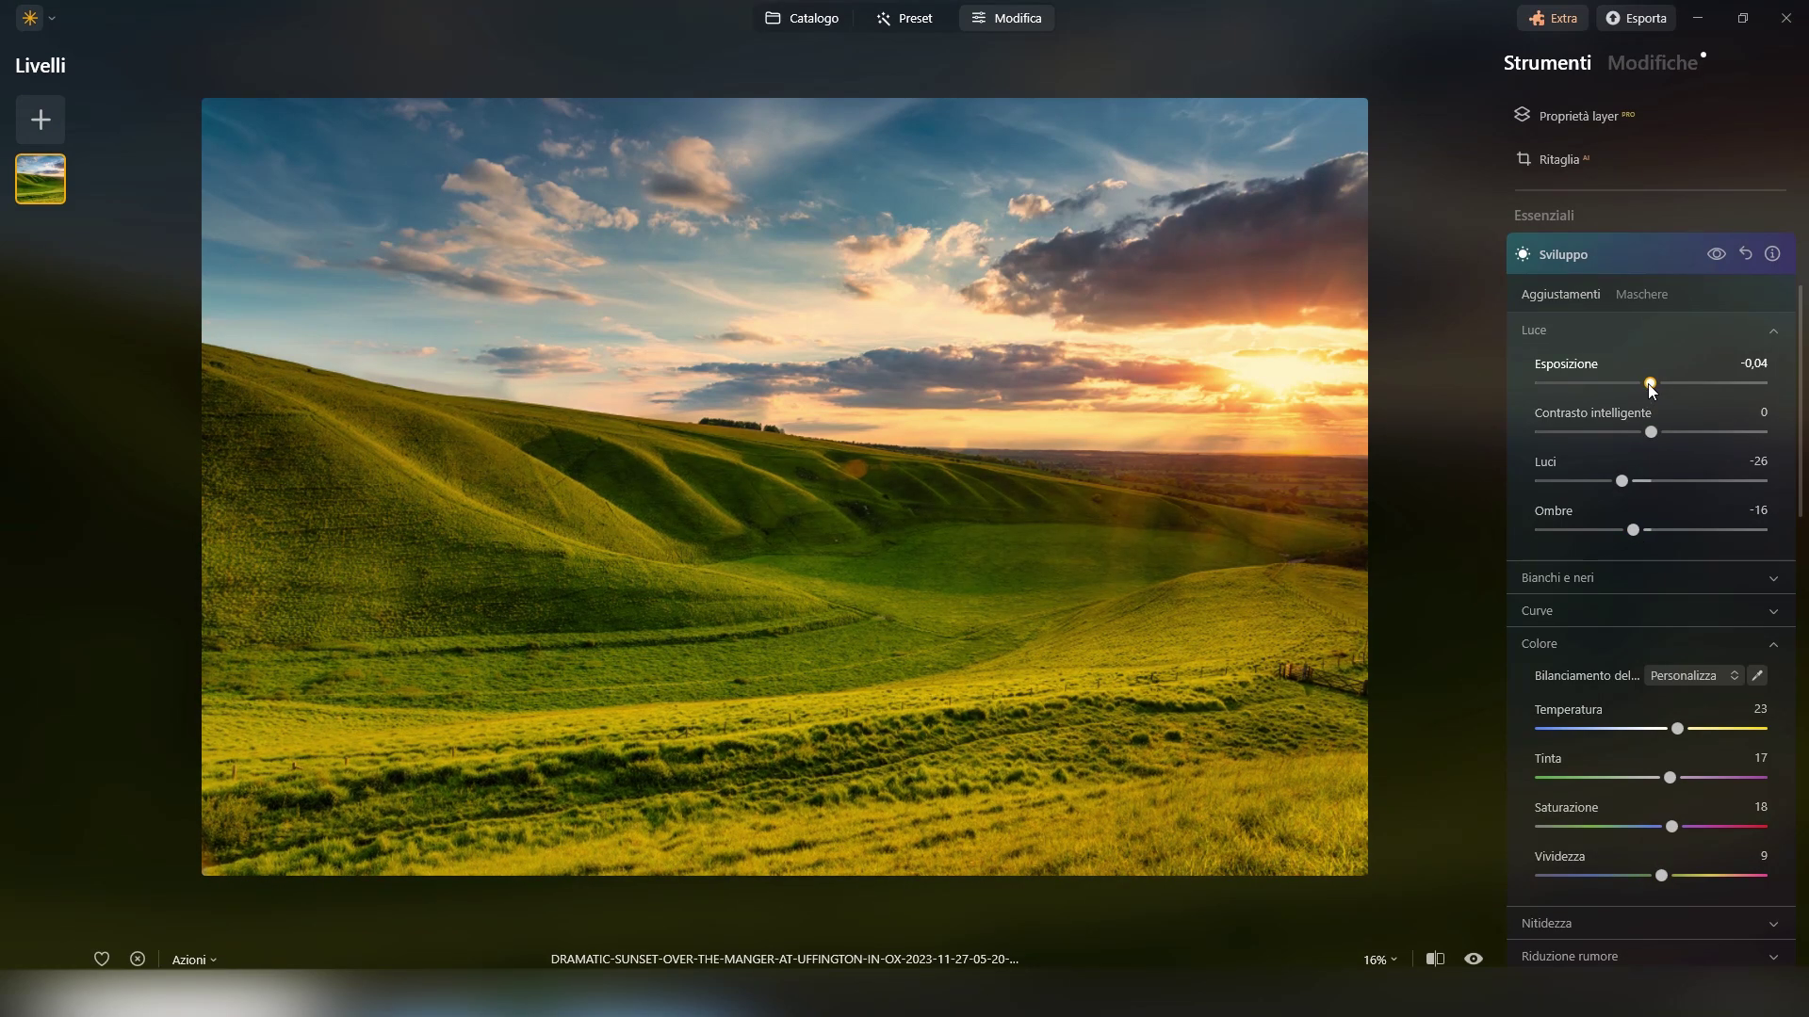
left_click(1713, 255)
left_click(1651, 255)
left_click(1648, 252)
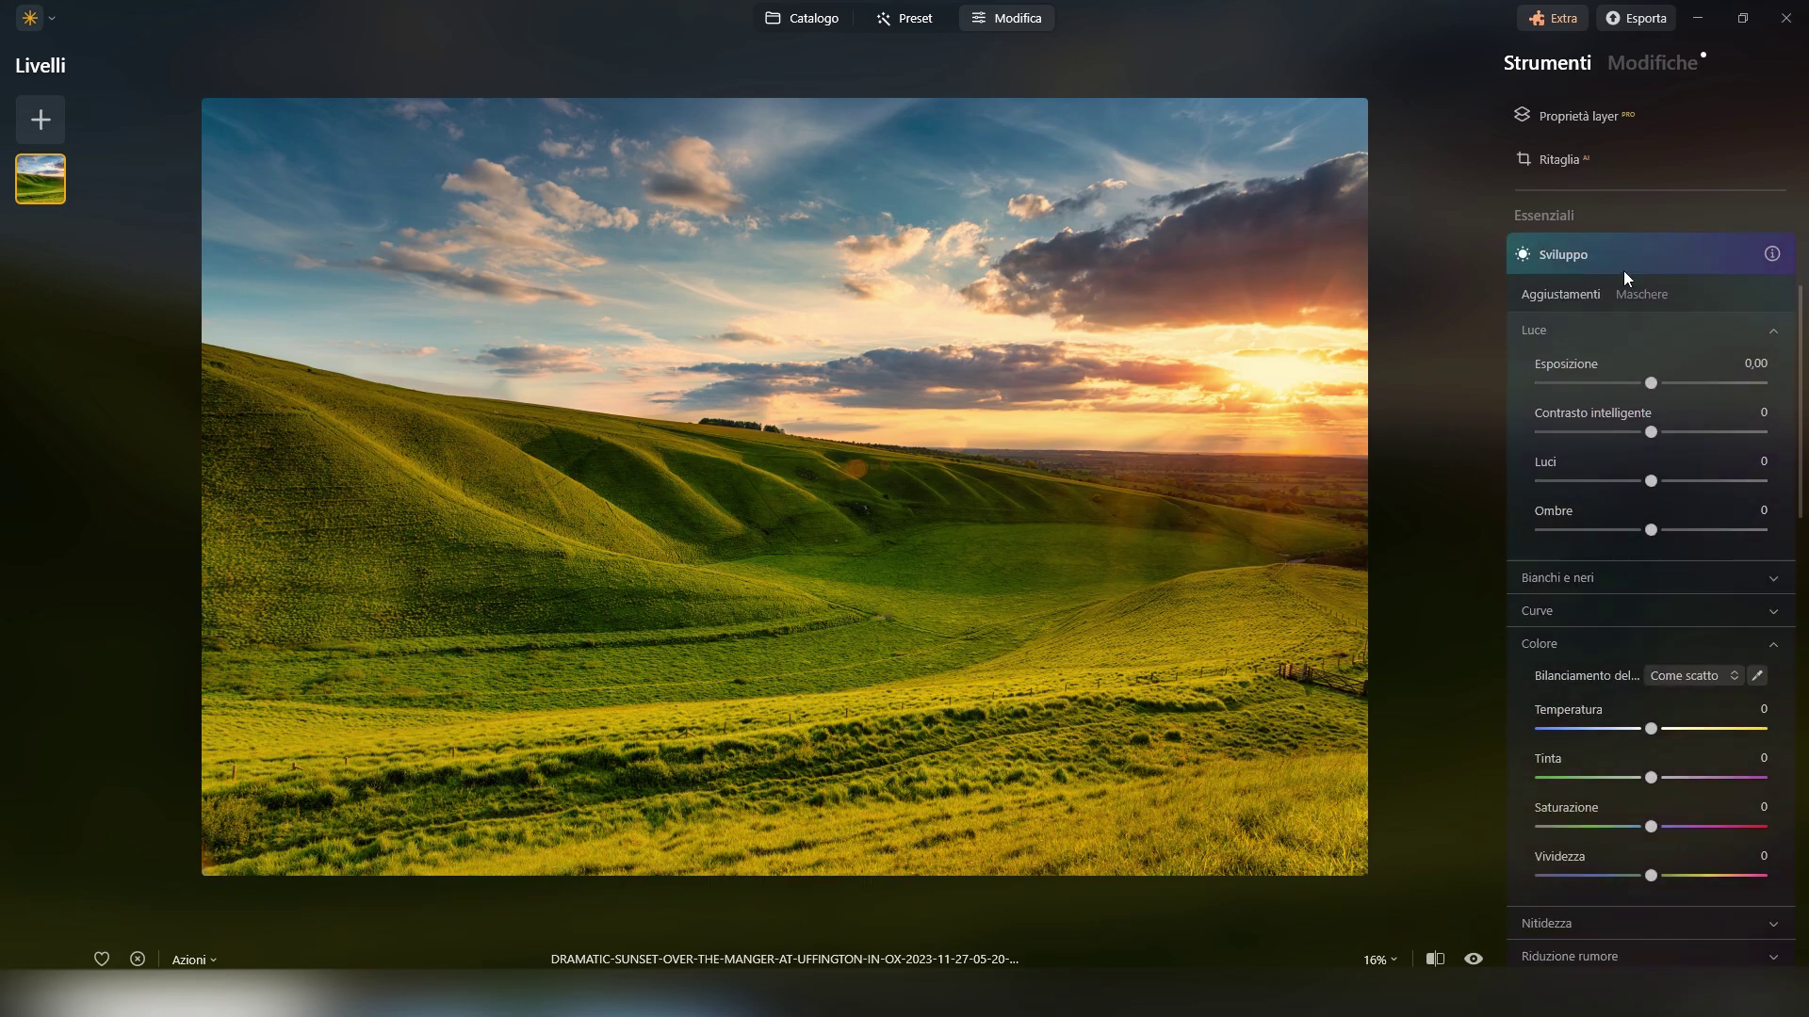
left_click(1643, 292)
left_click(1579, 415)
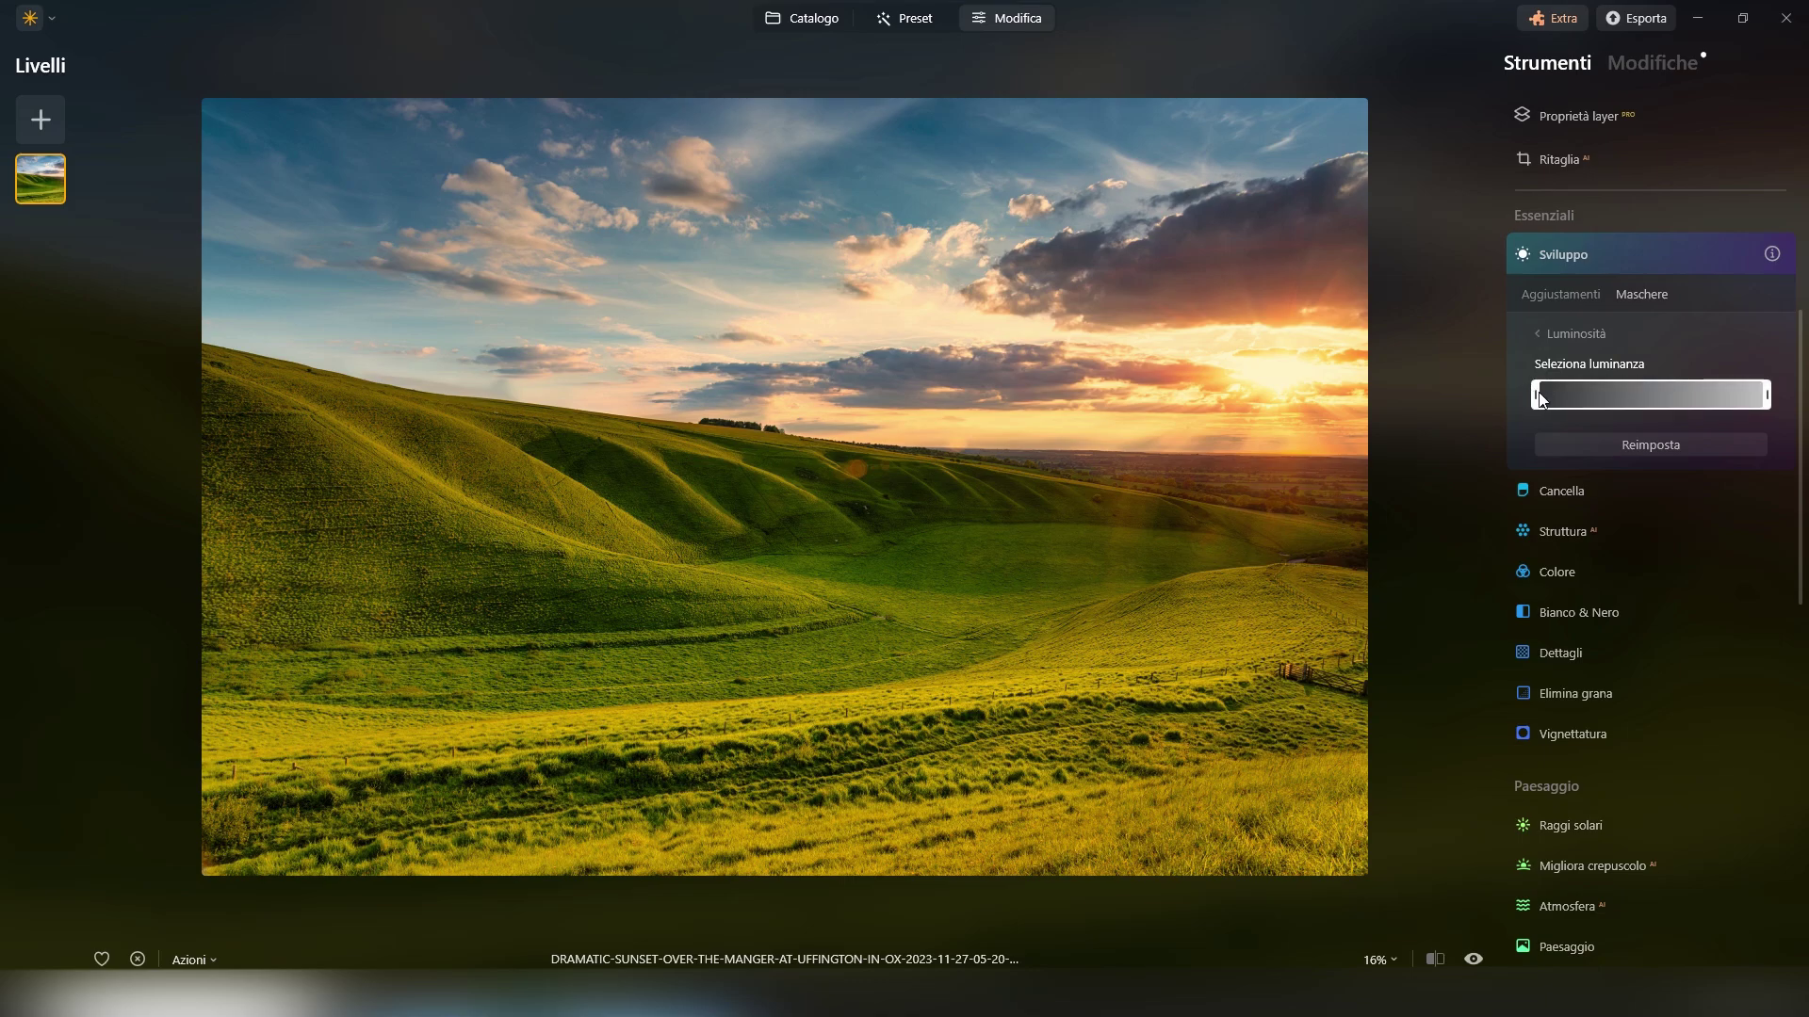
- Set the Luminosità mask range, excluding the brightest sky and darkest tones with a soft edge
mouse_move(1538, 396)
left_mouse_down()
mouse_move(1645, 404)
mouse_move(1628, 407)
left_mouse_up()
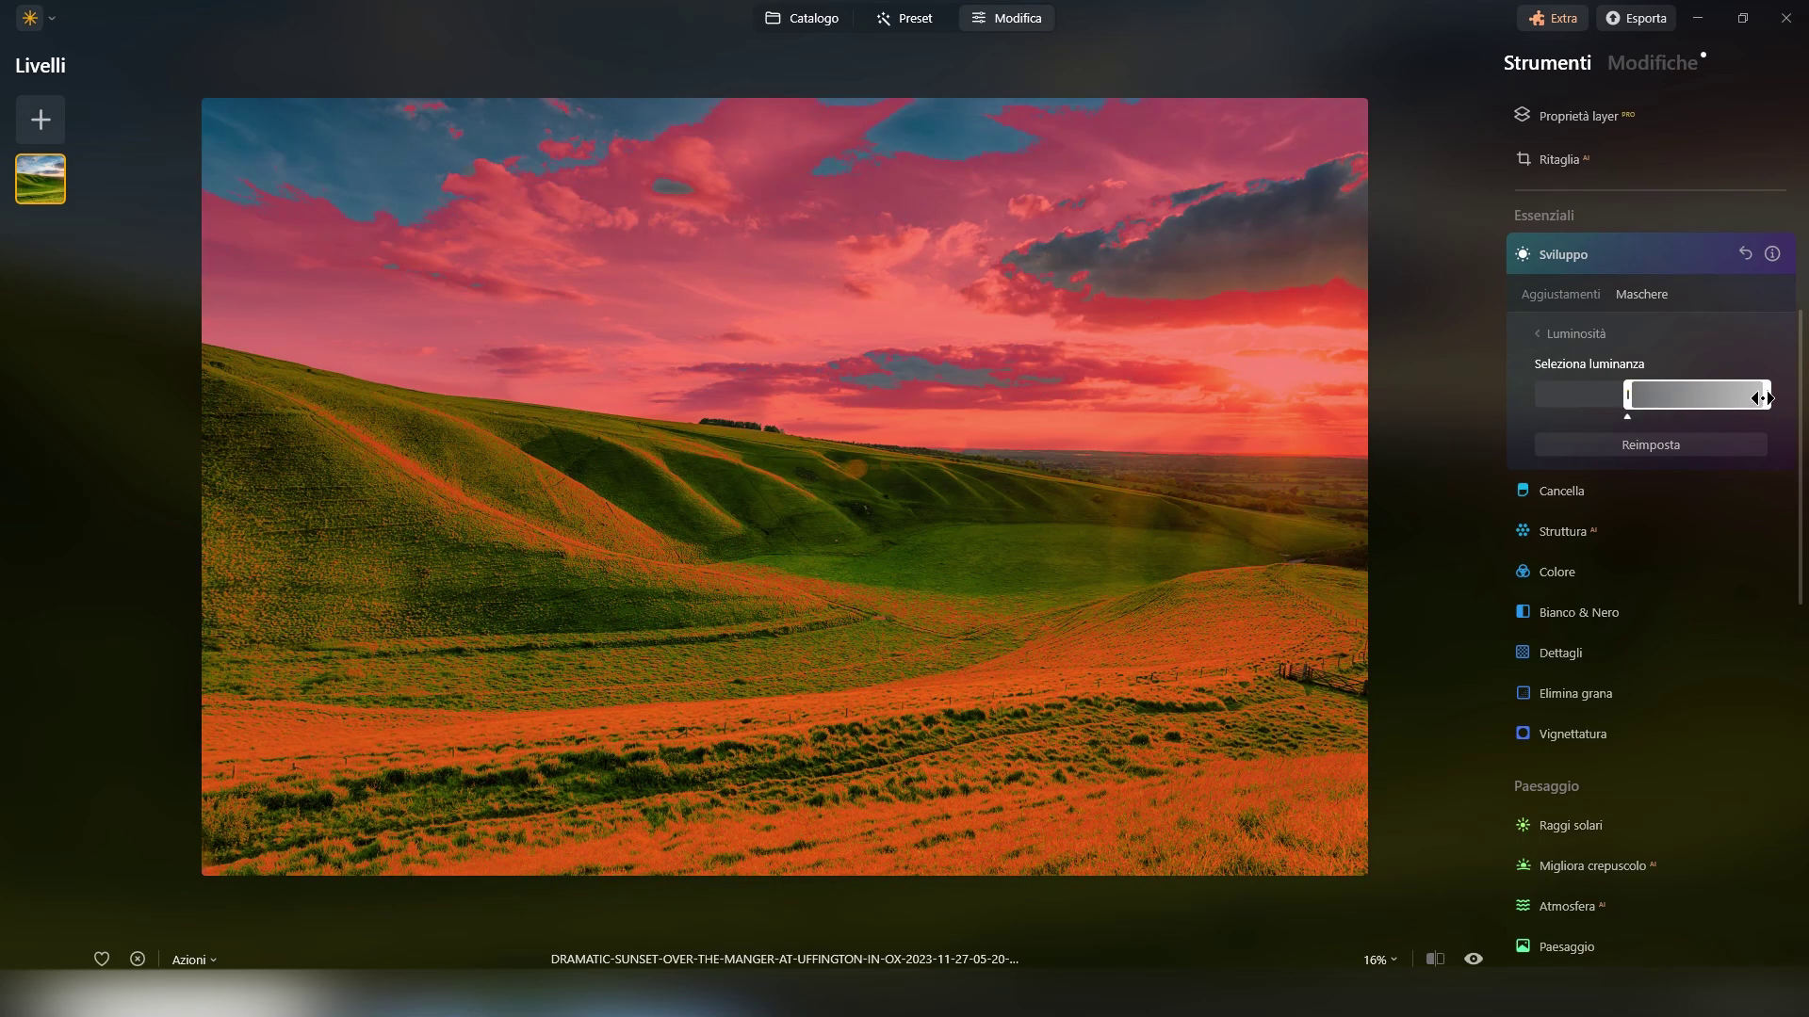
left_click_drag(1767, 396, 1724, 401)
left_click_drag(1626, 397, 1660, 415)
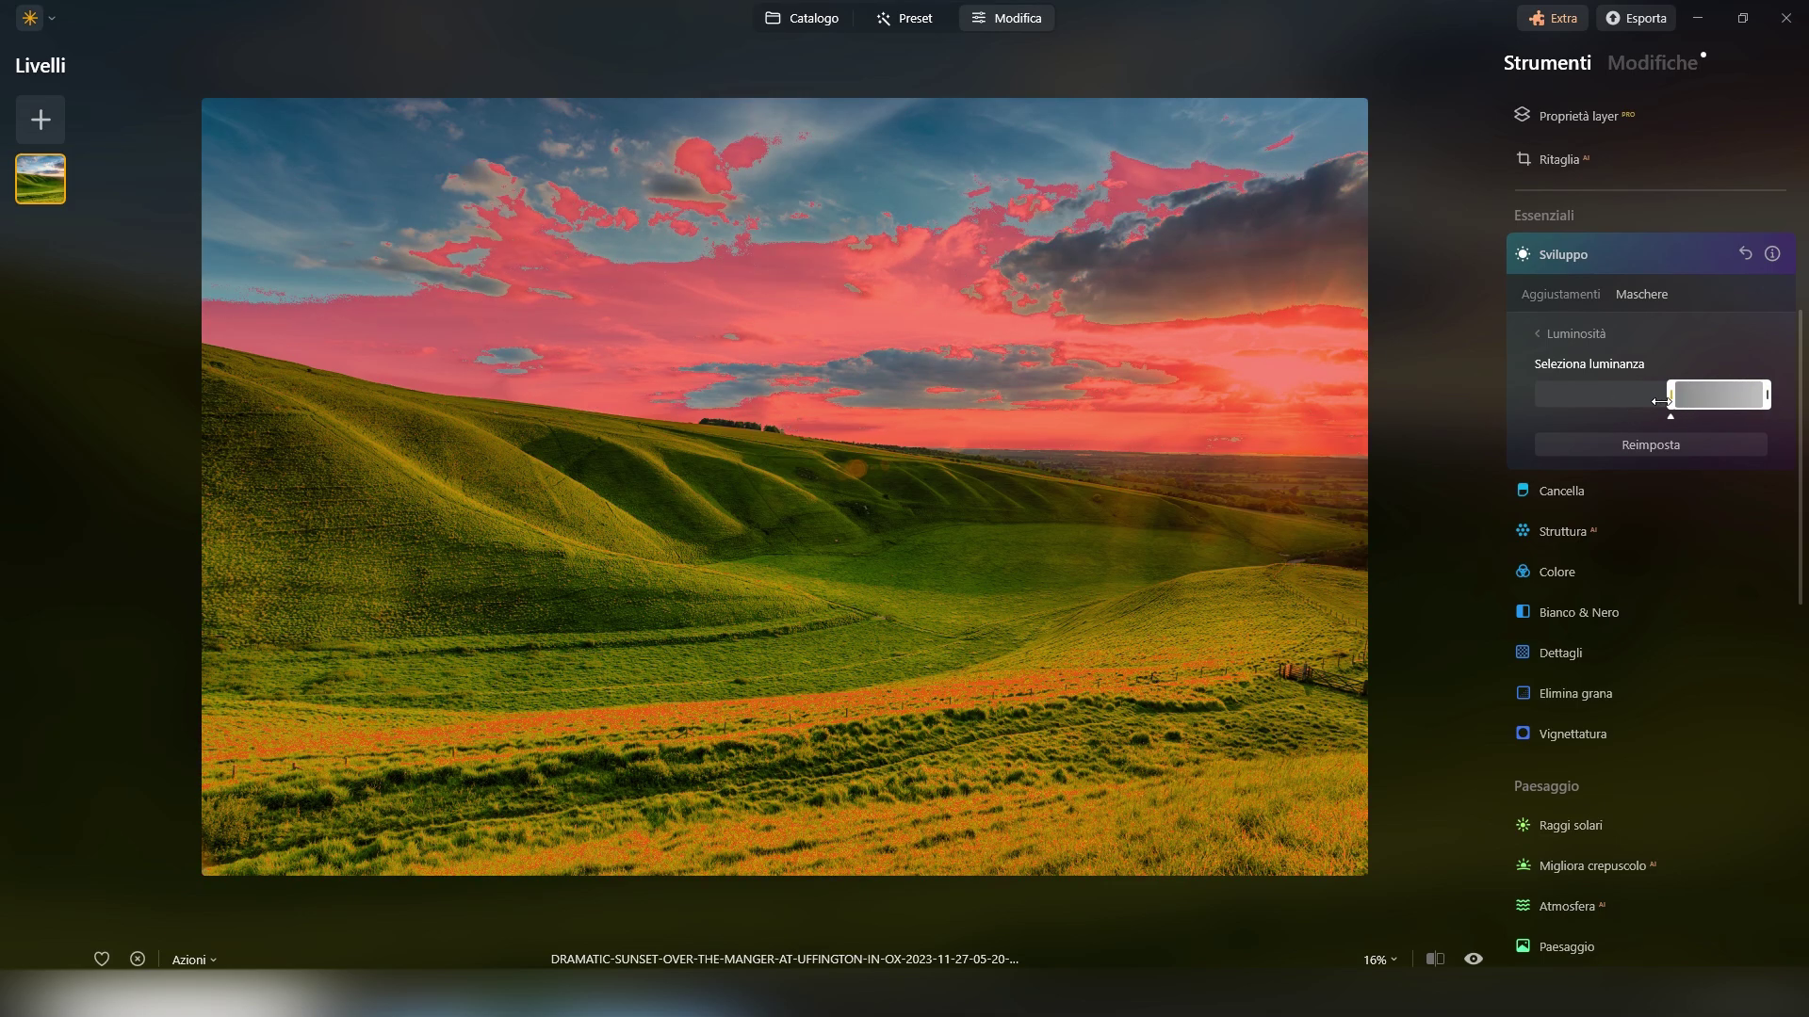
left_click_drag(1660, 416, 1624, 418)
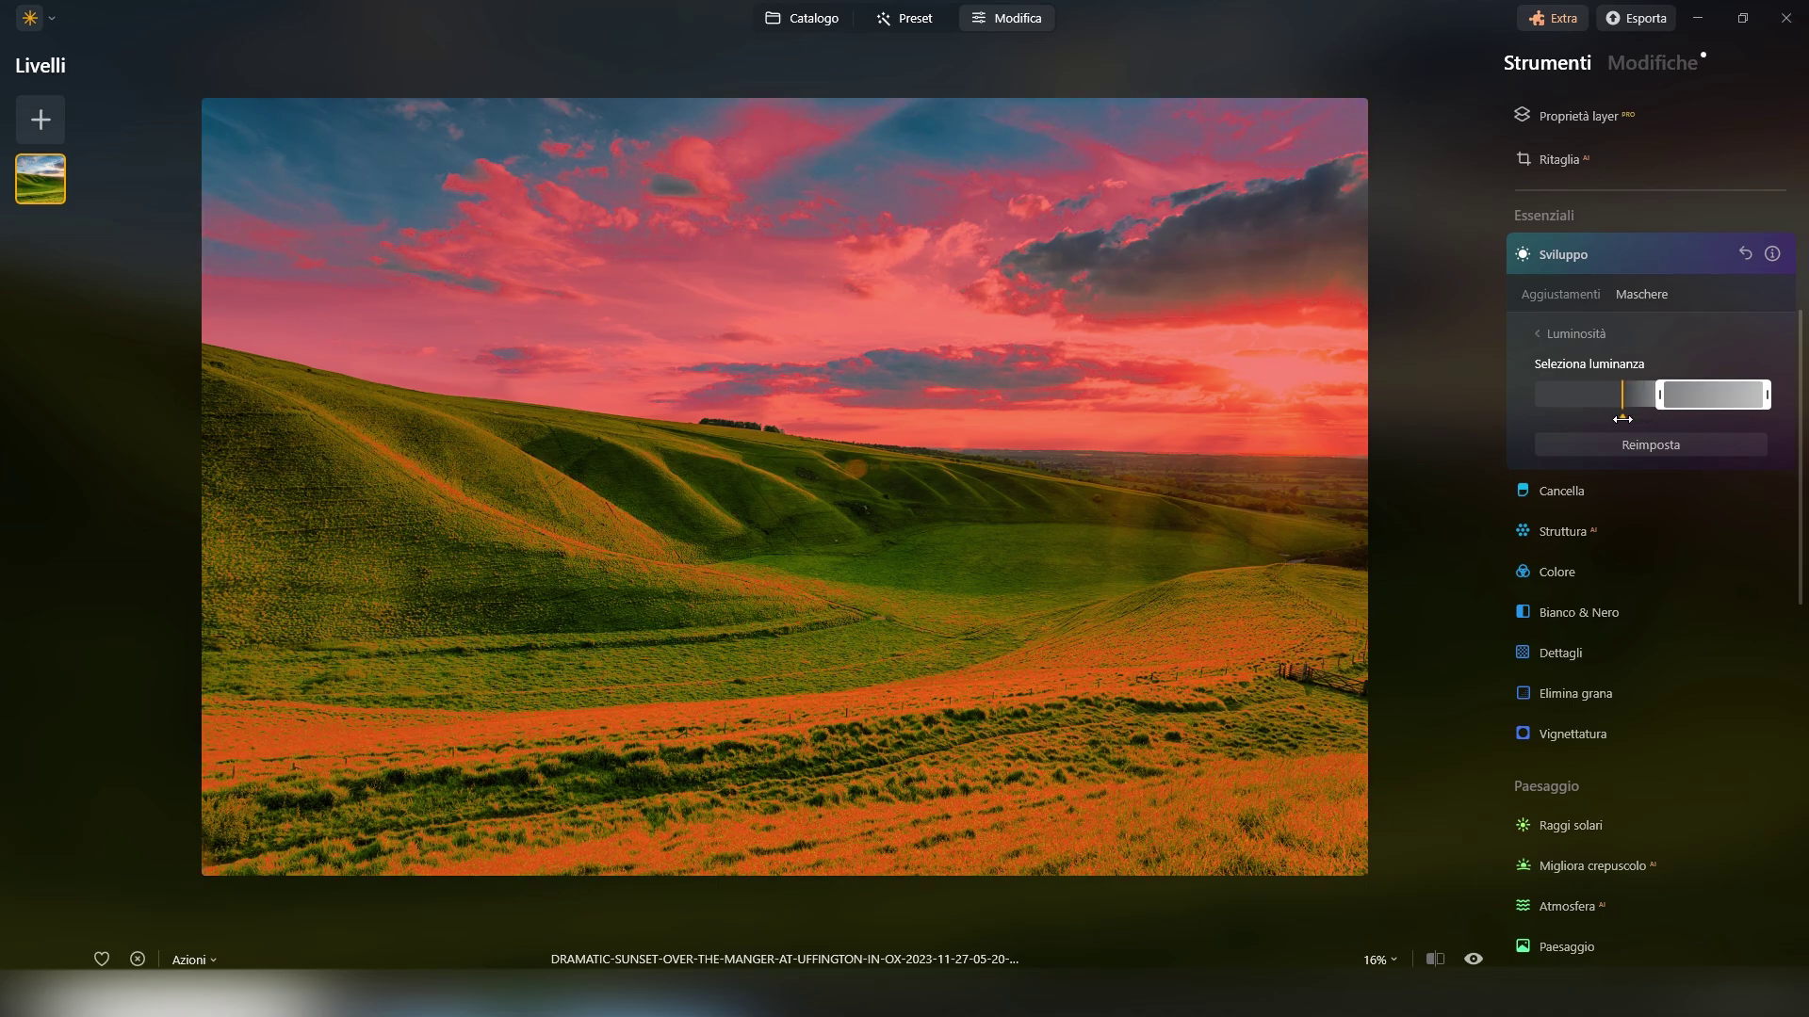
left_click_drag(1758, 398, 1741, 401)
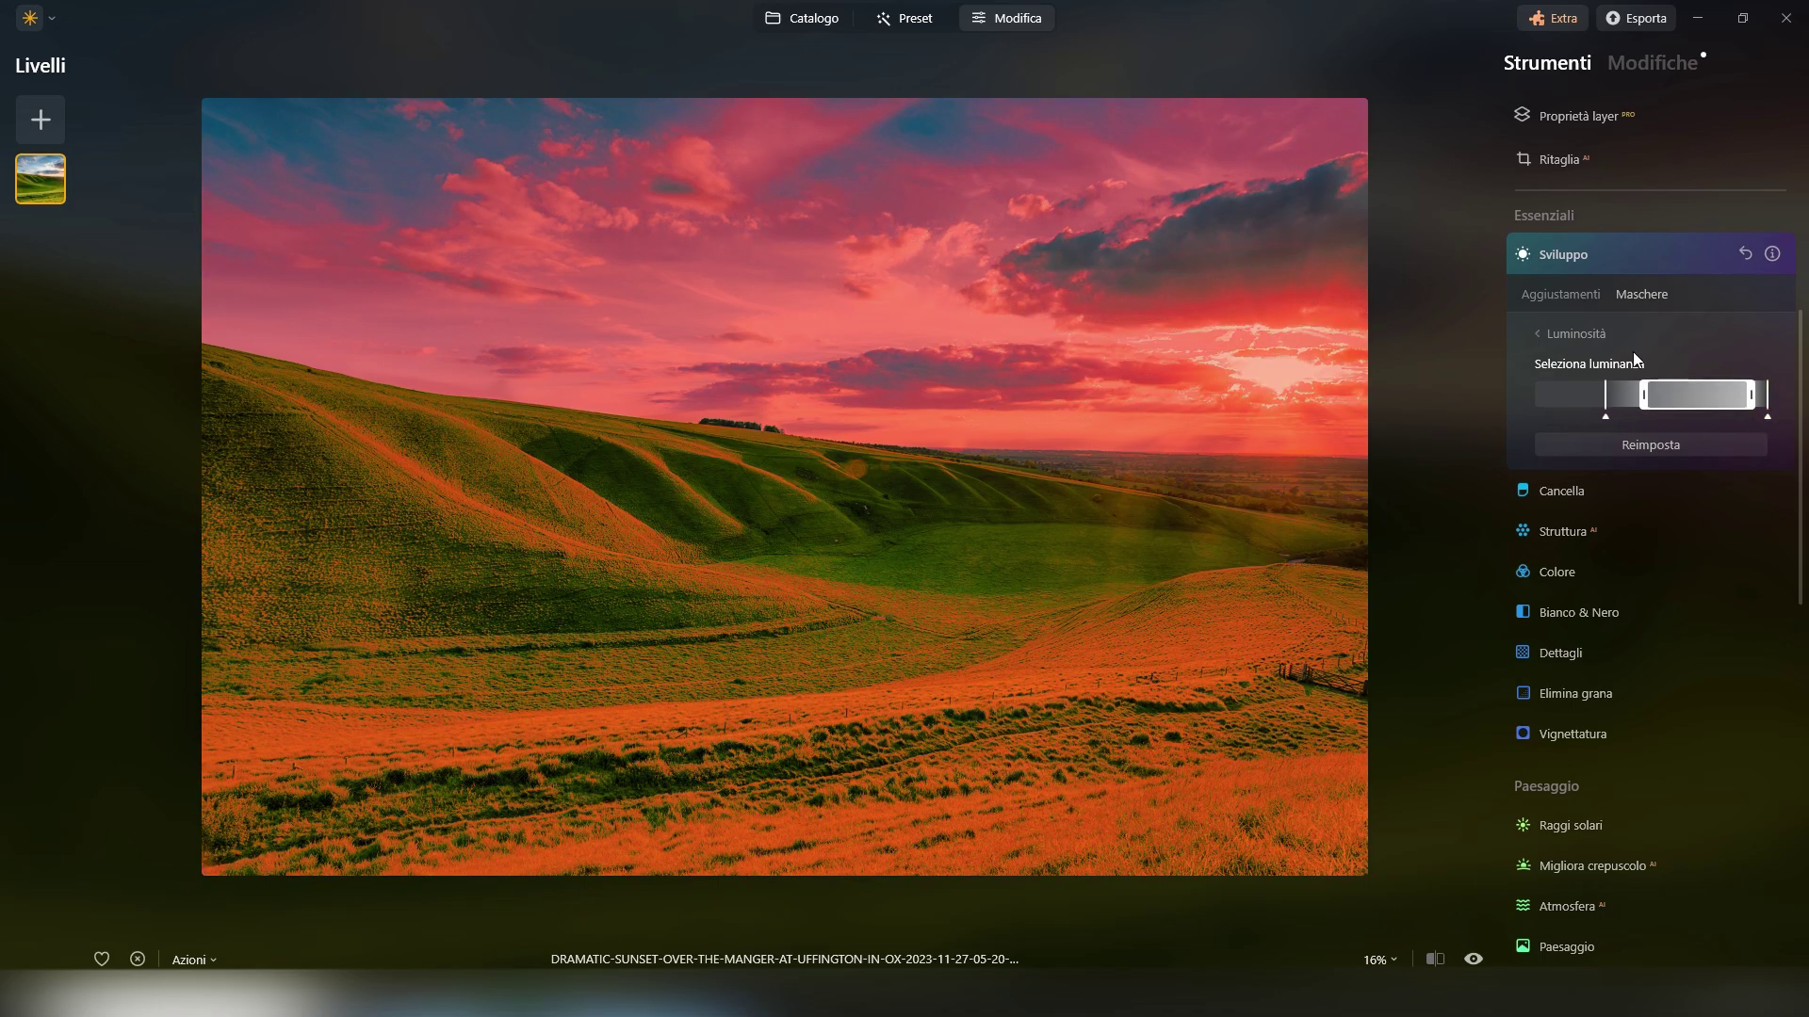
- Set Esposizione -0,30, Luci -10 and Ombre 17, compare with the original, then return to Catalogo
left_click(1561, 294)
left_click_drag(1651, 384, 1637, 384)
left_click_drag(1651, 480, 1671, 530)
left_click_drag(1636, 384, 1644, 383)
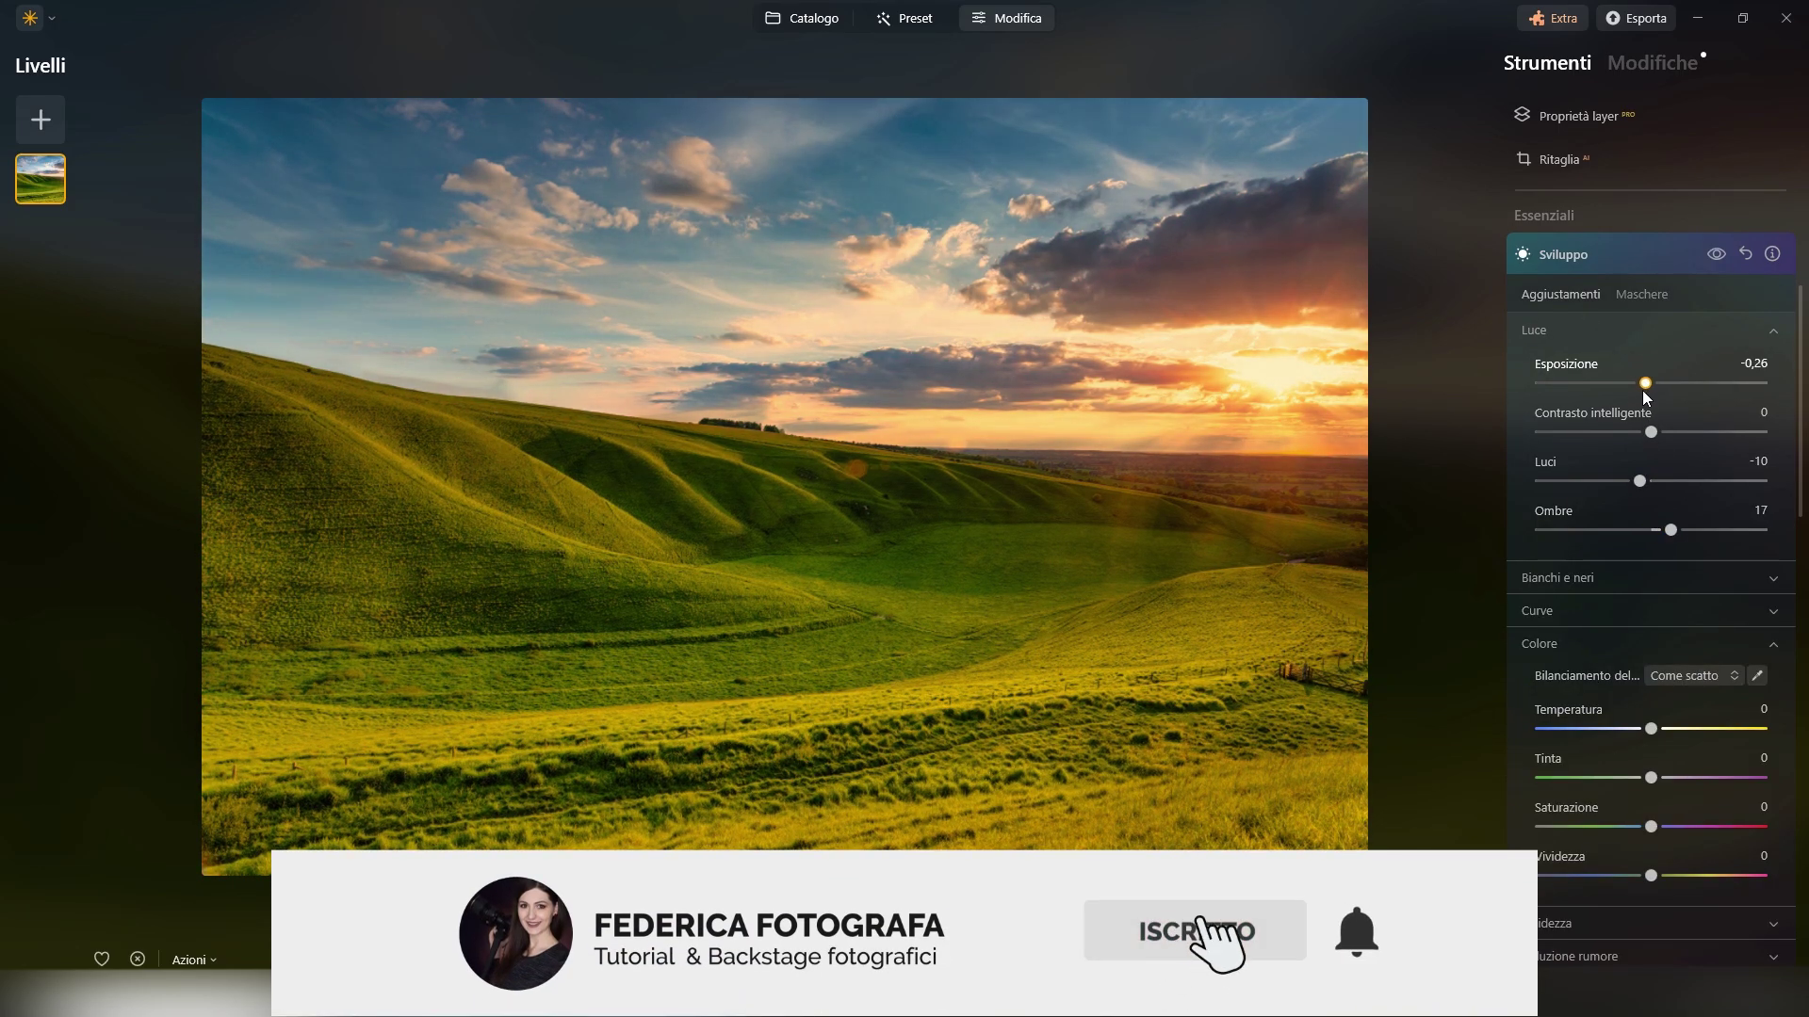
left_click(1716, 254)
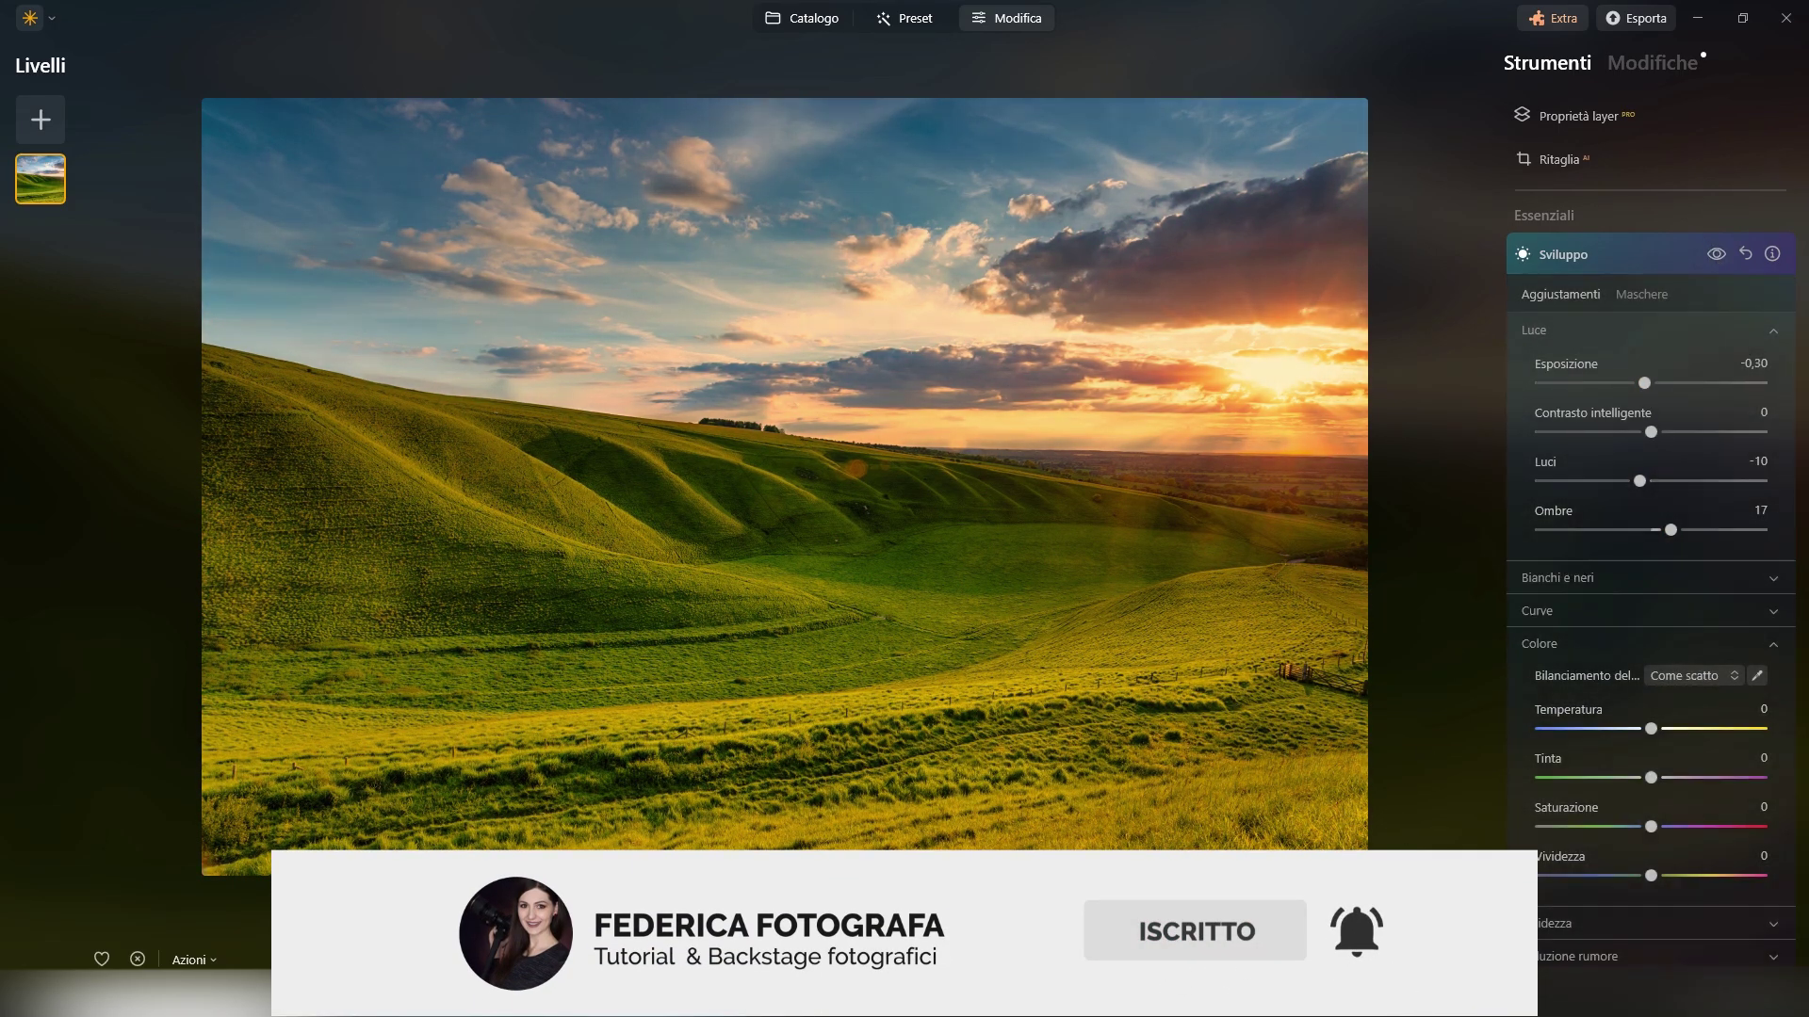
mouse_move(295, 487)
left_mouse_down()
mouse_move(1417, 510)
mouse_move(141, 509)
mouse_move(707, 535)
mouse_move(1190, 512)
mouse_move(791, 524)
left_mouse_up()
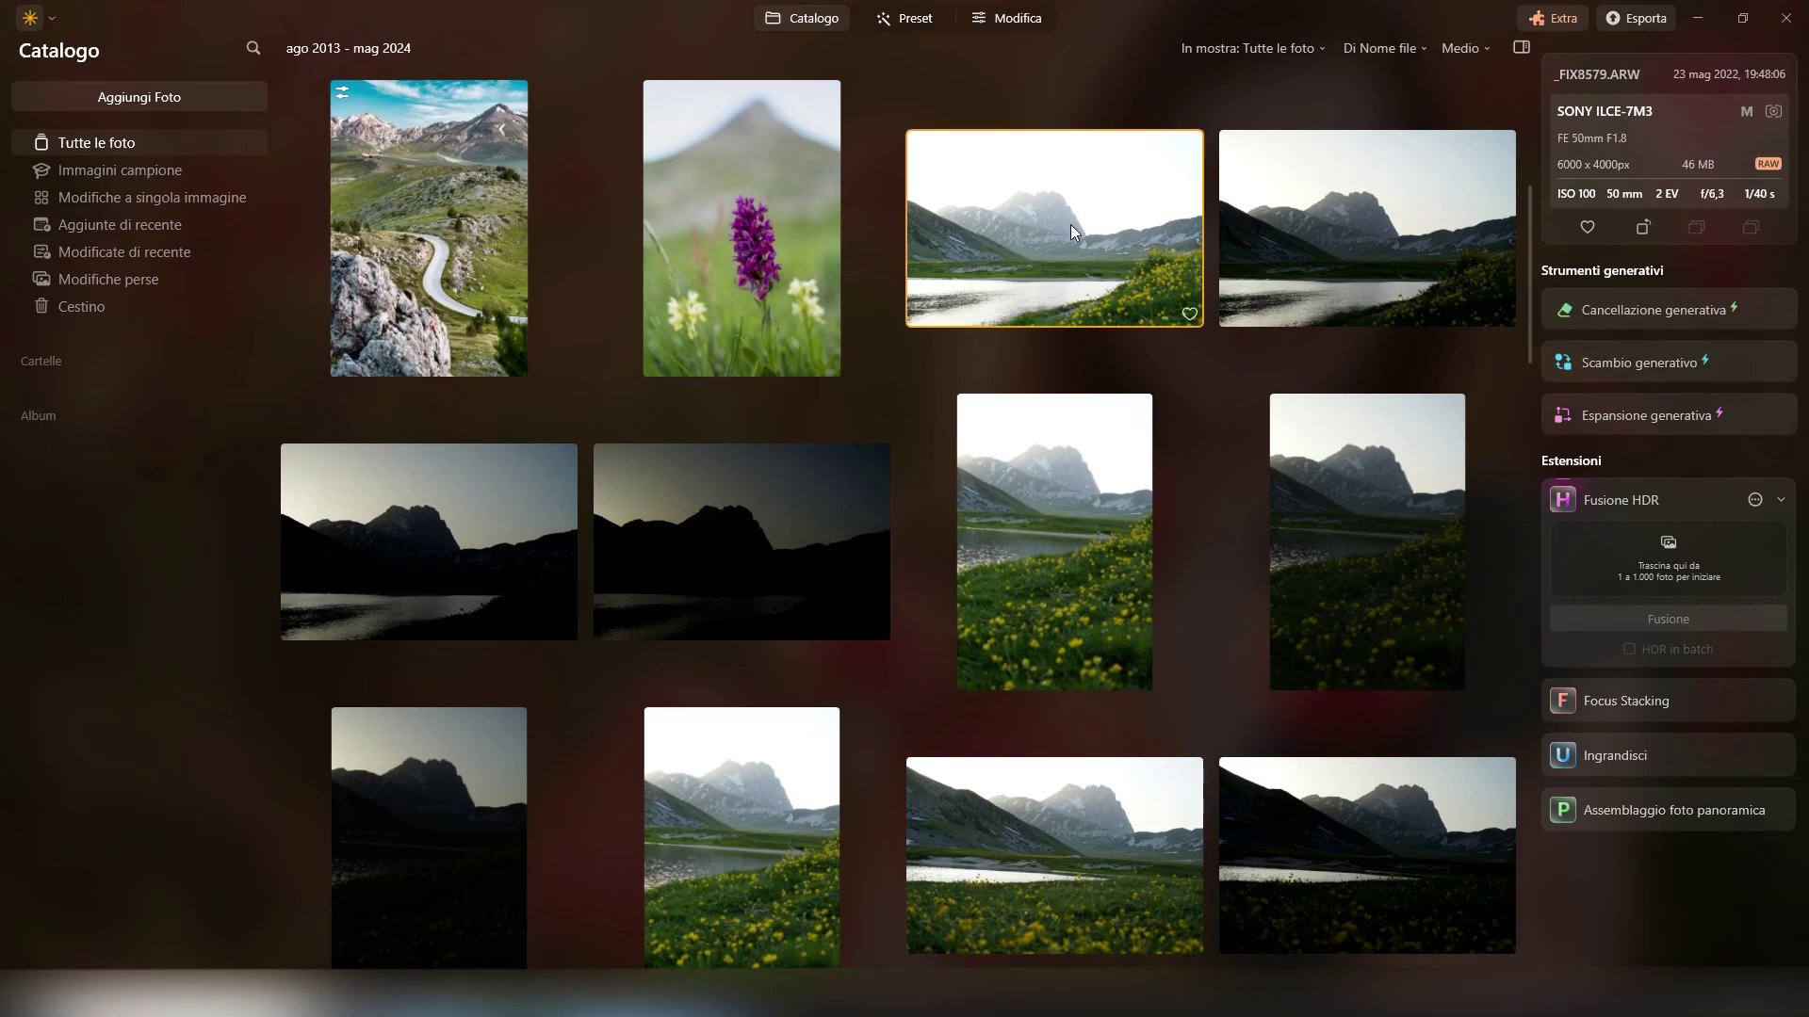
left_click(801, 517, "shift")
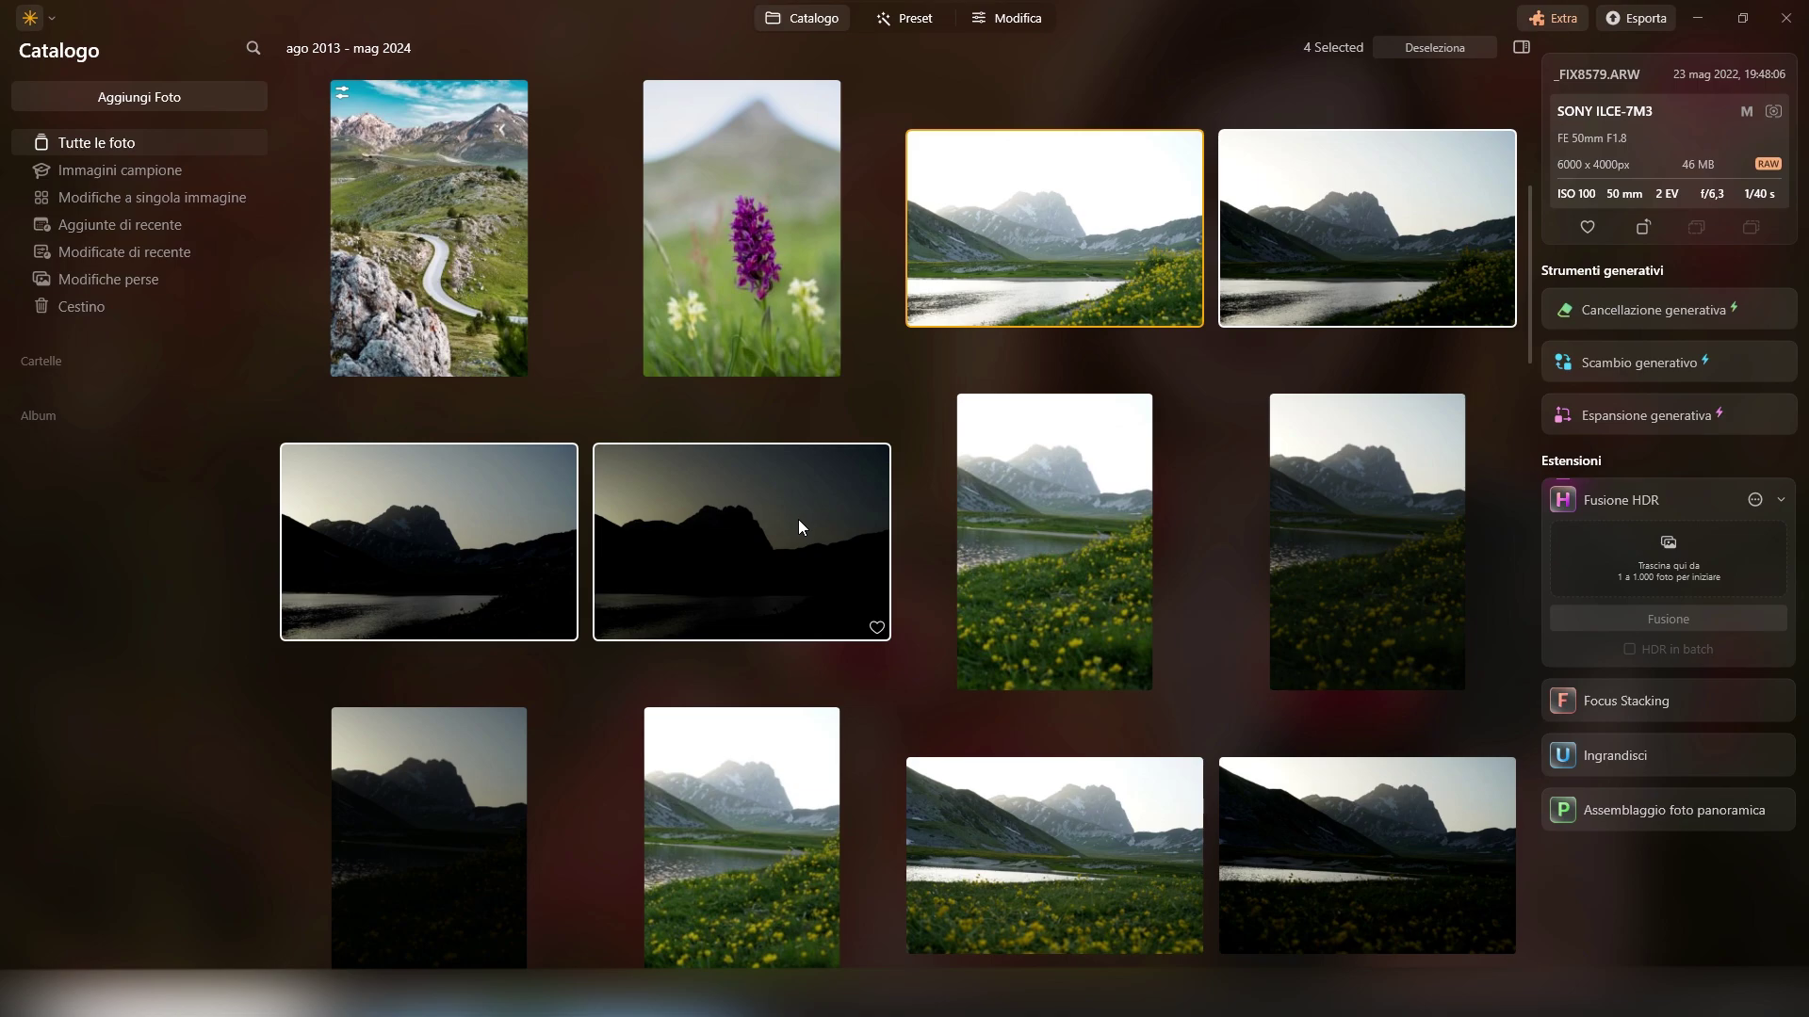
- Drag the bracketed mountain-lake shots into Fusione HDR, enable HDR in batch, and run Fusione
mouse_move(777, 526)
left_mouse_down()
mouse_move(1625, 591)
mouse_move(1671, 562)
left_mouse_up()
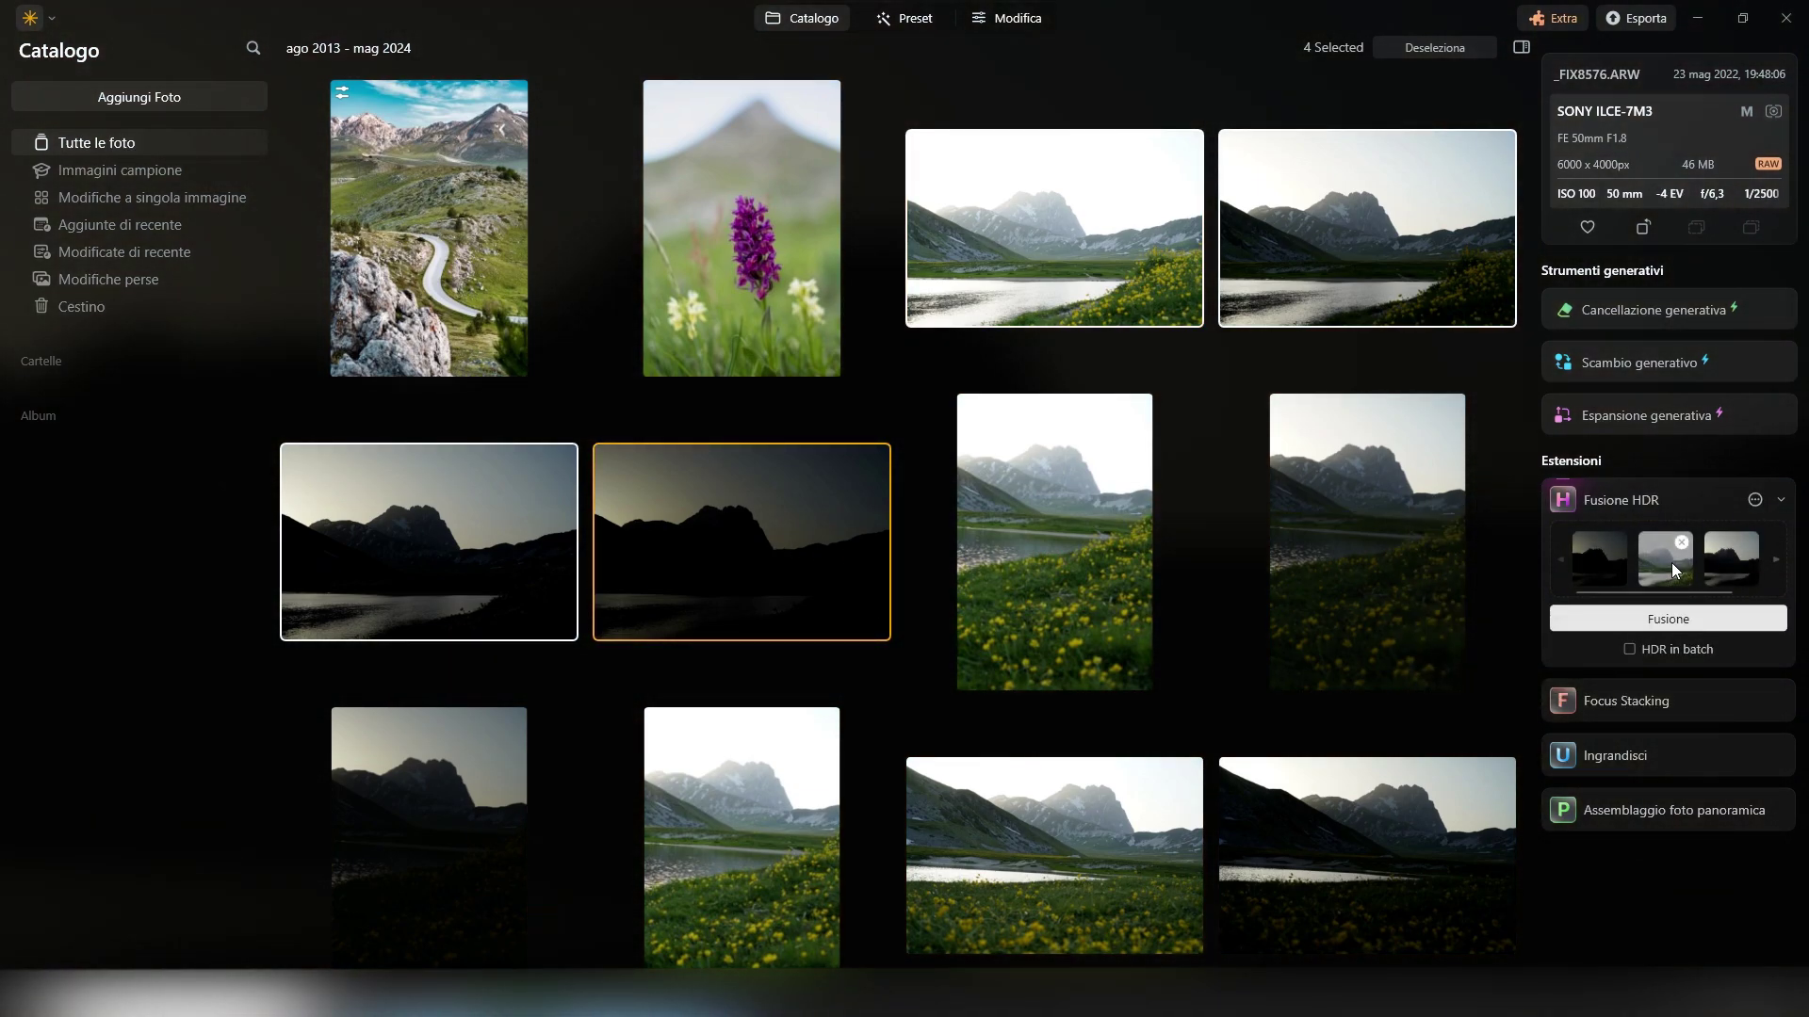
left_click(1083, 522)
left_click(754, 795, "shift")
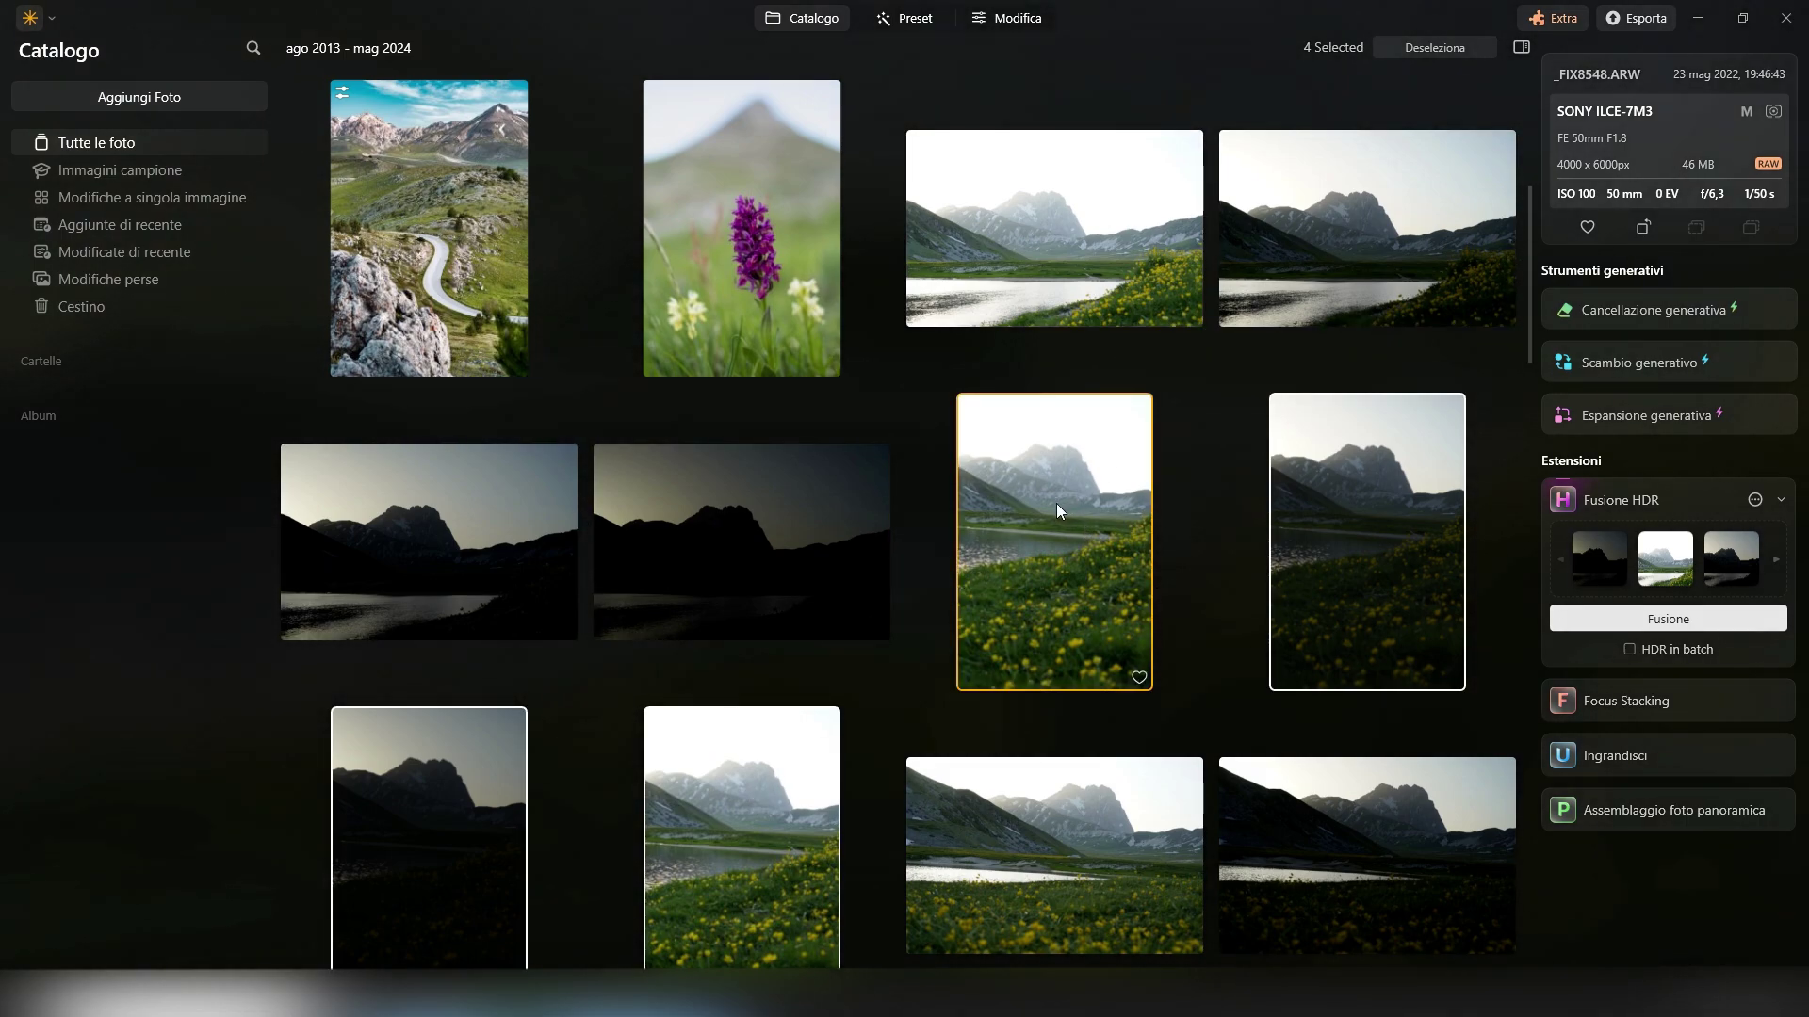
left_click_drag(1055, 503, 1624, 575)
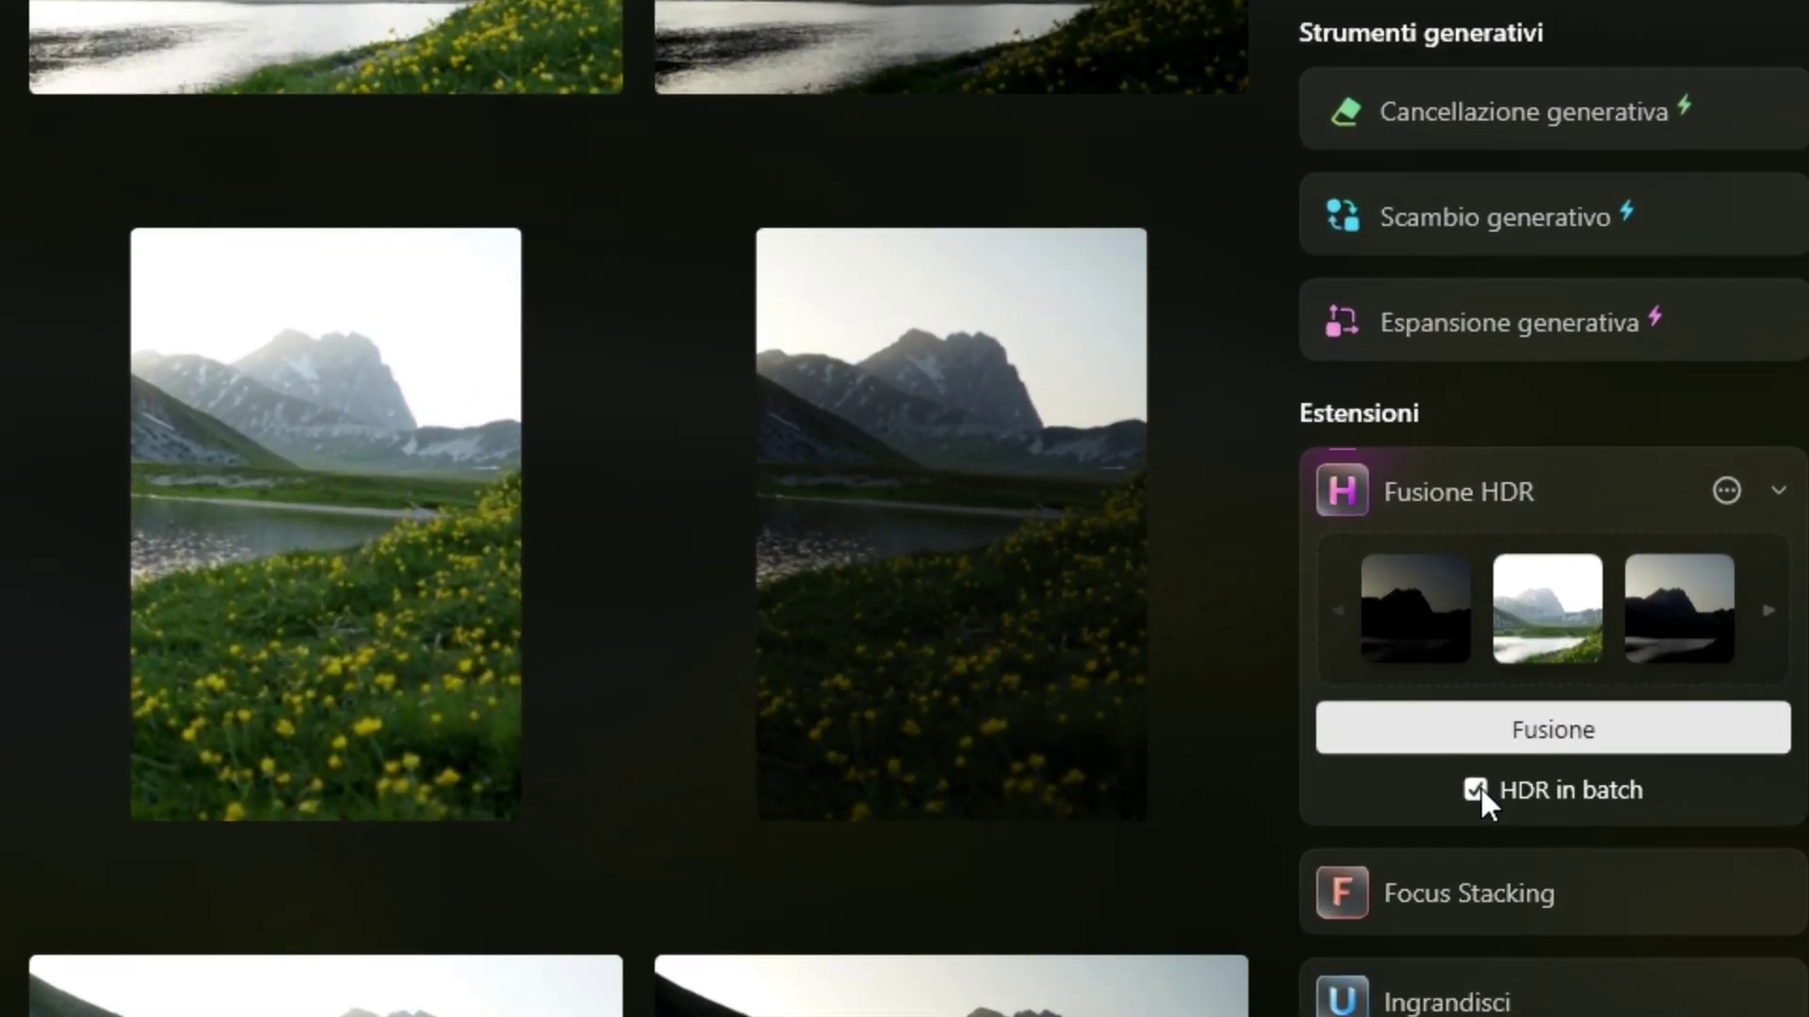
left_click(1479, 785)
left_click(1575, 733)
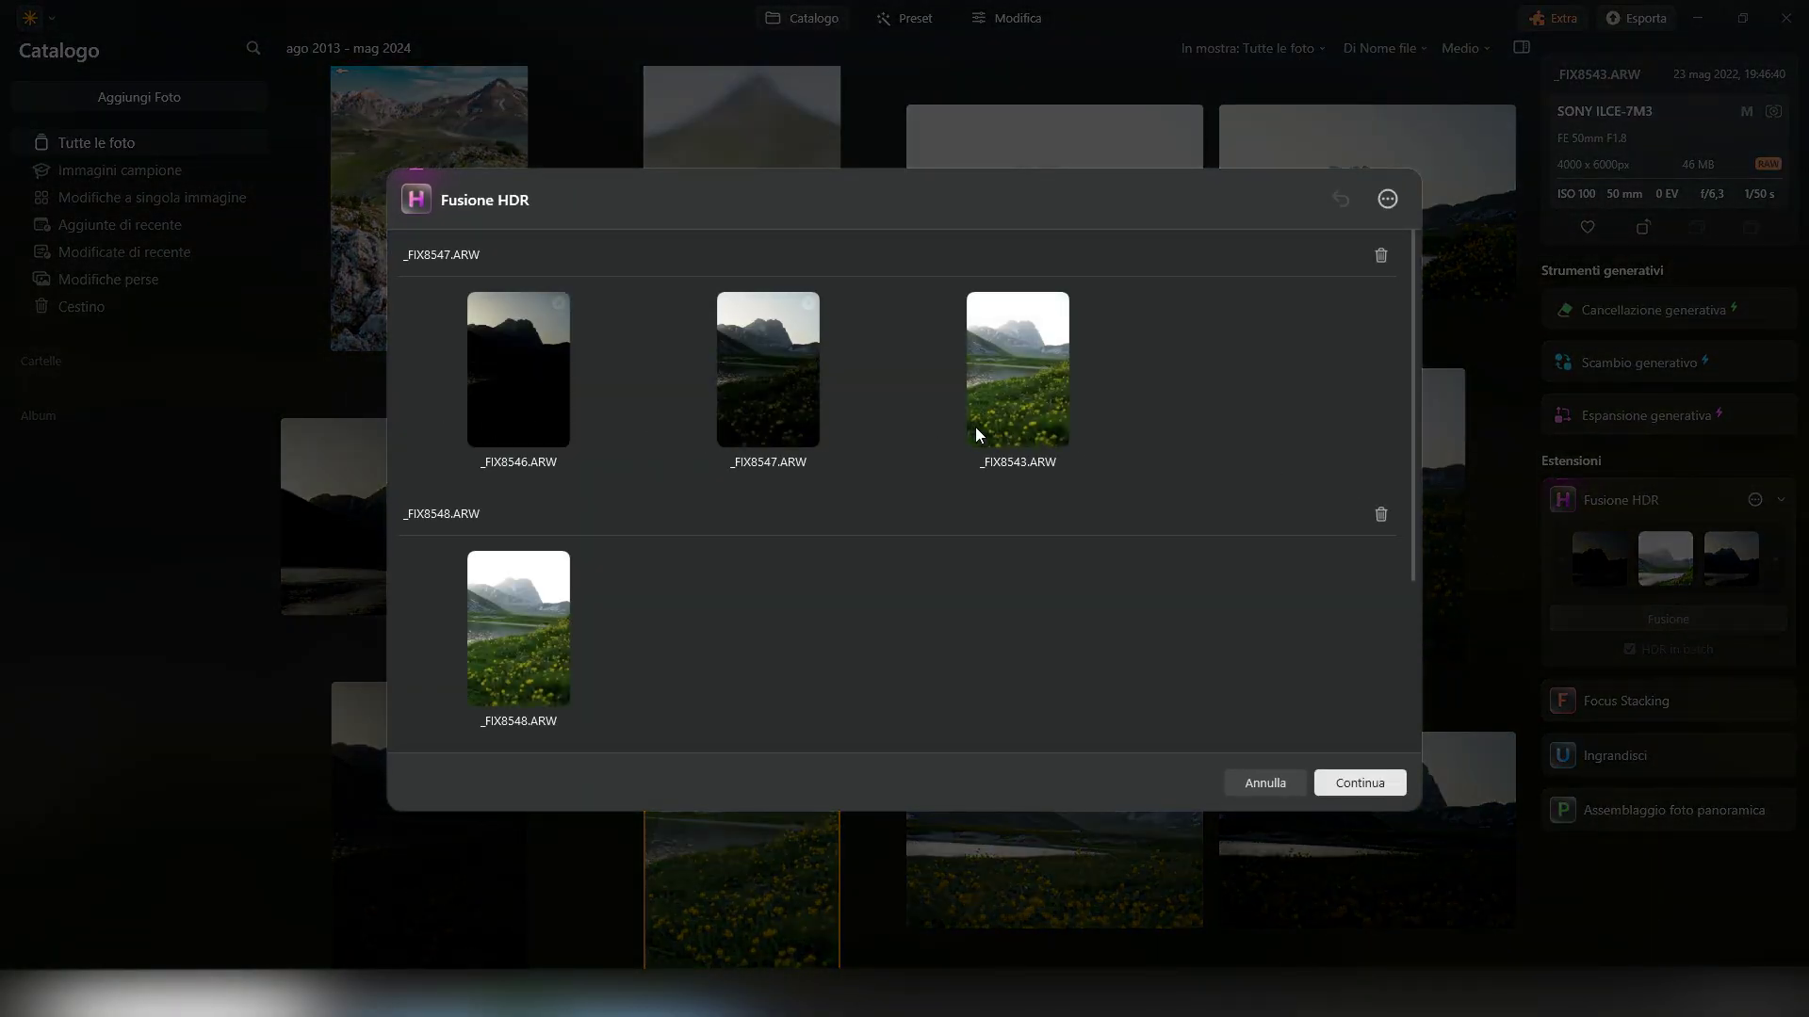
- Group _FIX8548 into the first bracket set and merge, then set Migliora acqua Valore 71, Colore originale 14
left_click_drag(471, 660, 1312, 367)
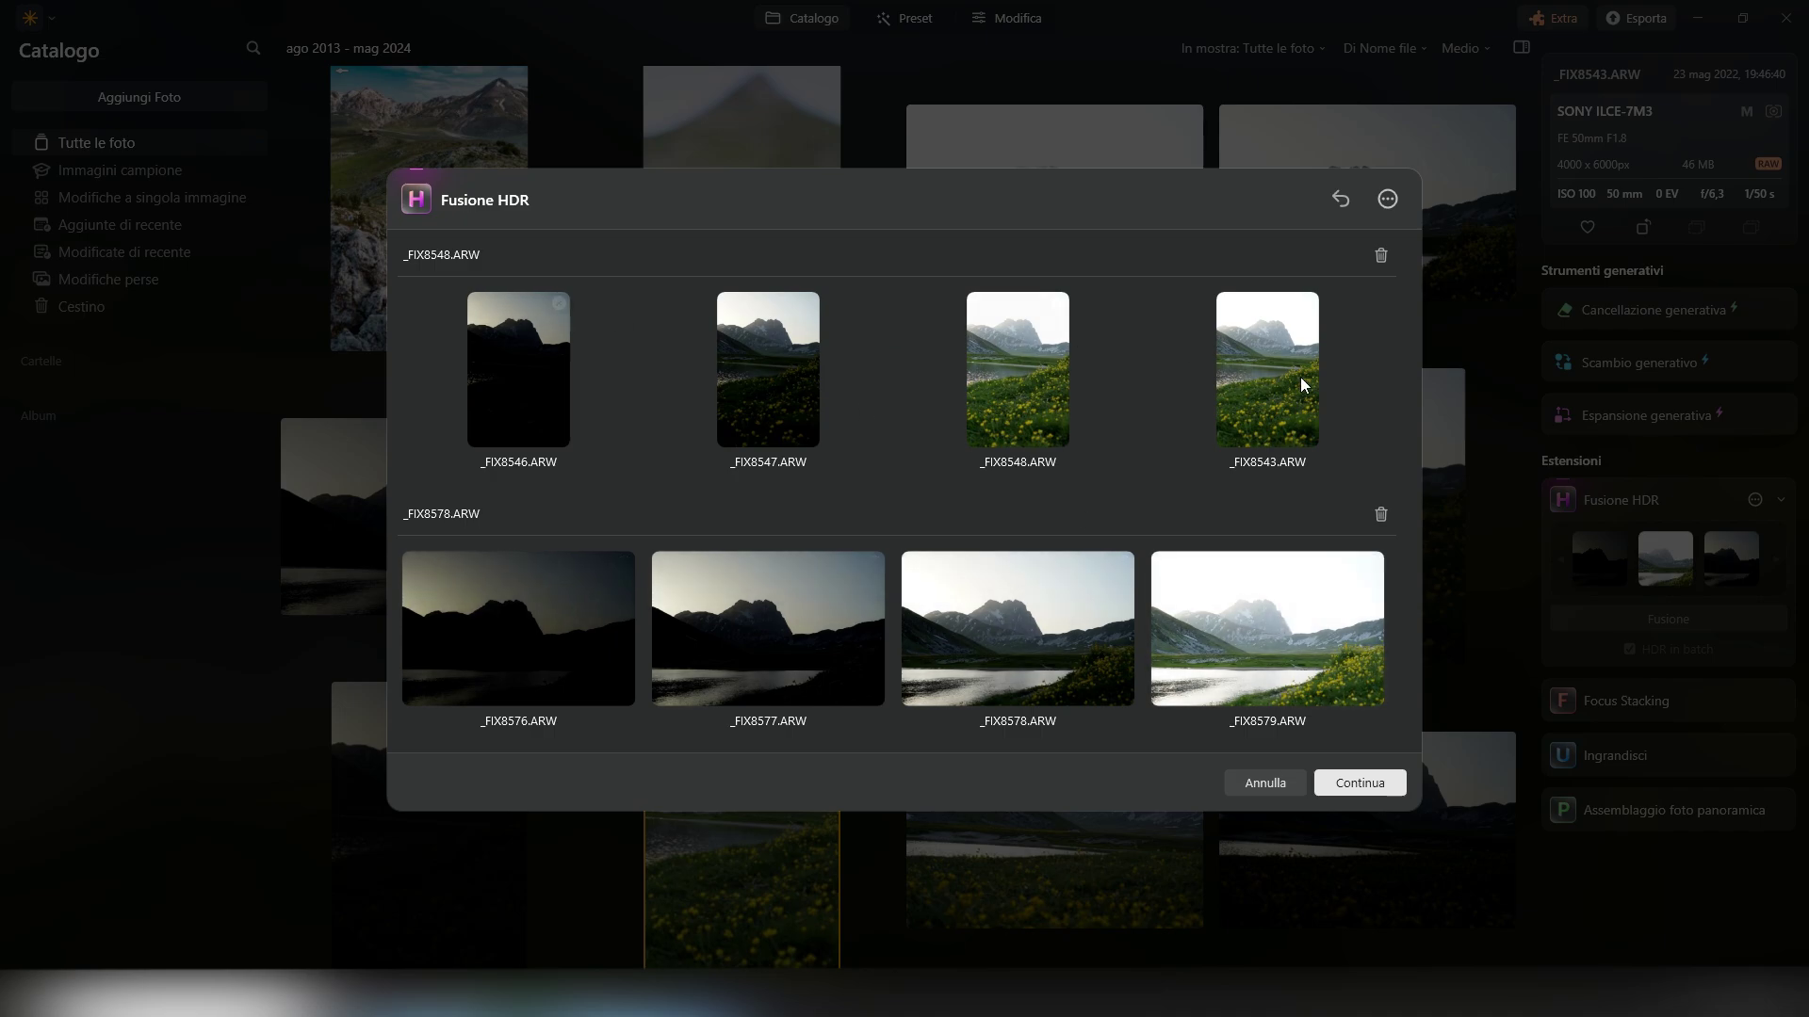
left_click(1359, 783)
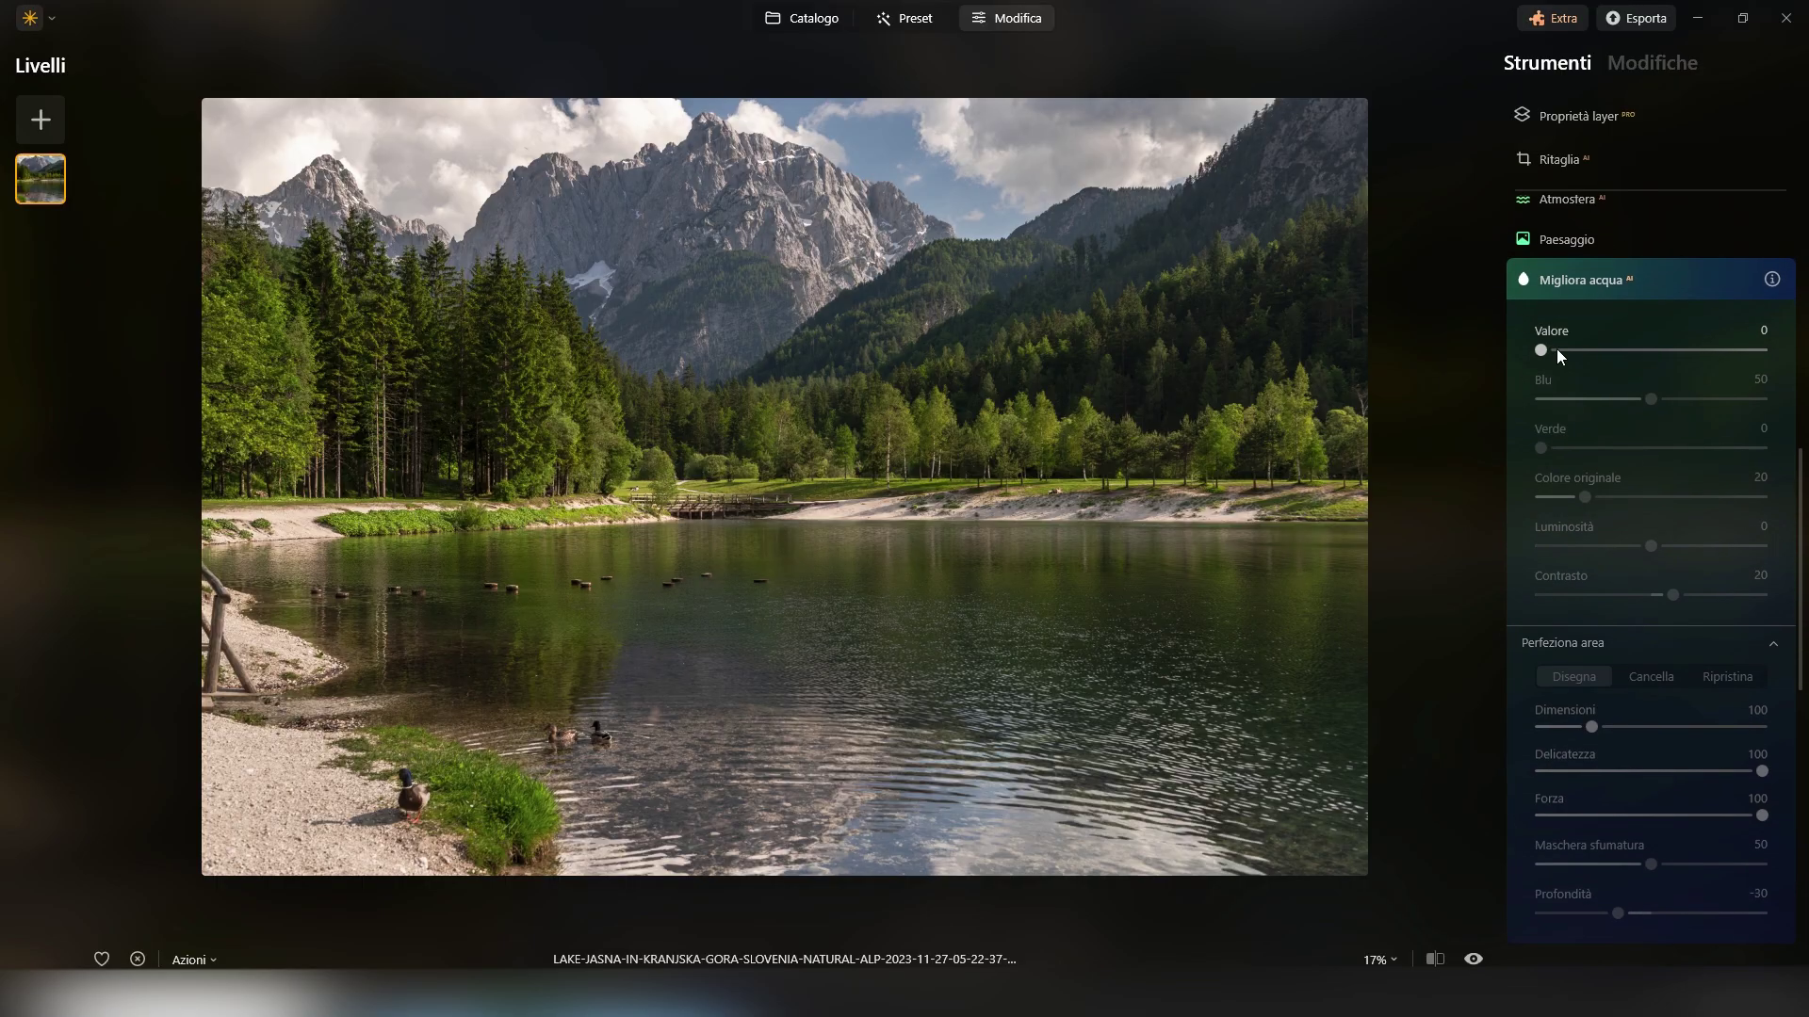
left_click_drag(1557, 349, 1699, 360)
left_click(1653, 397)
left_click(1593, 495)
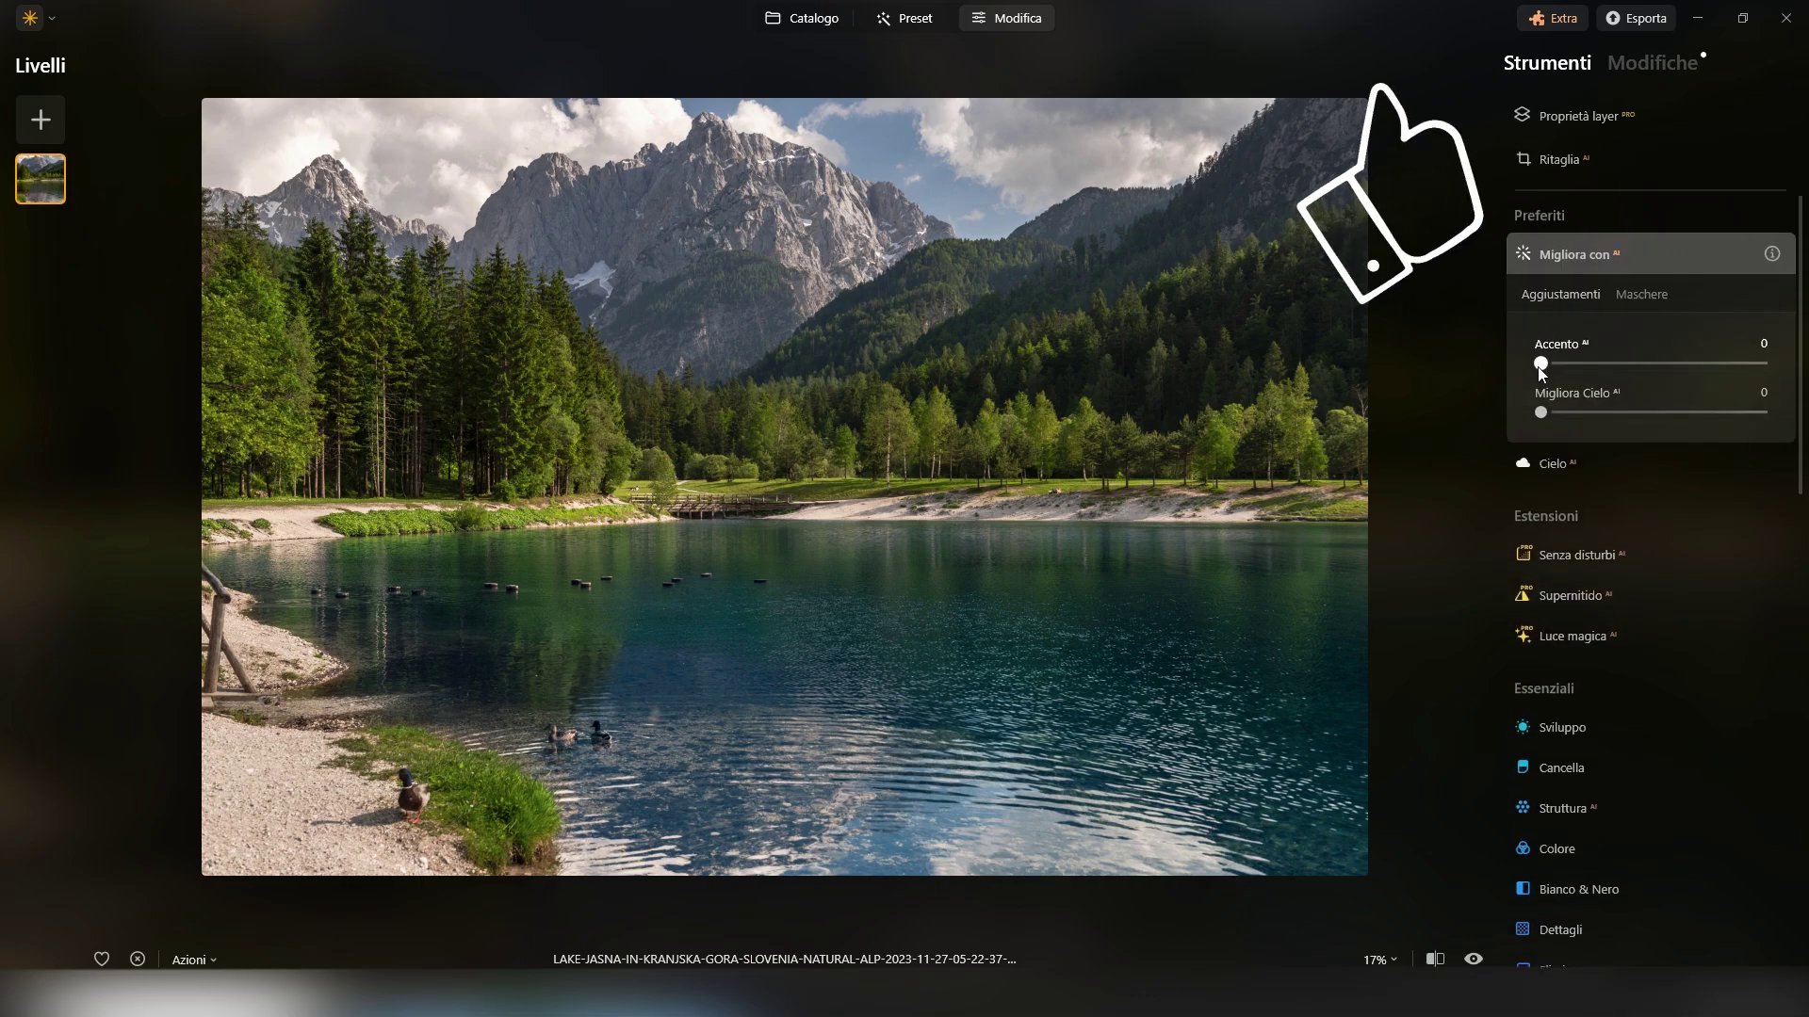
- Mask the mountain and forests in Sviluppo using Selezione oggetto and a smaller Pennello brush
left_click(1564, 558)
left_click(1639, 294)
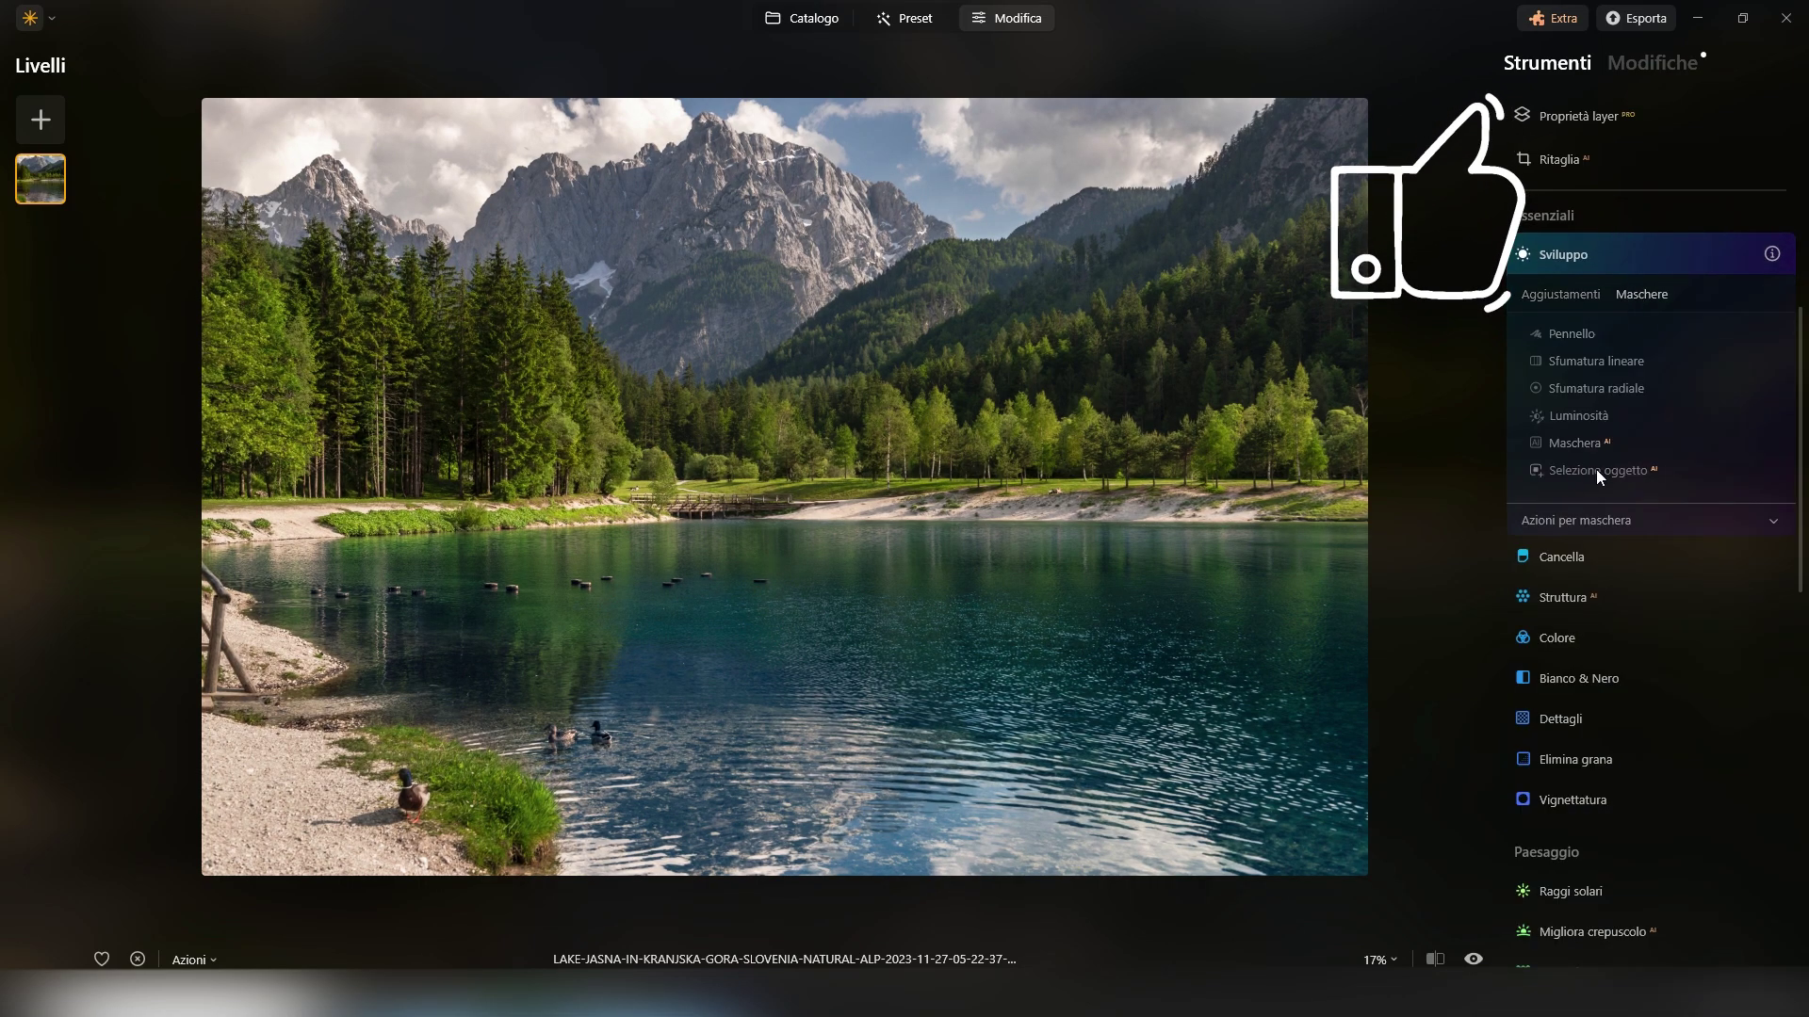
left_click(1596, 469)
left_click(1106, 261)
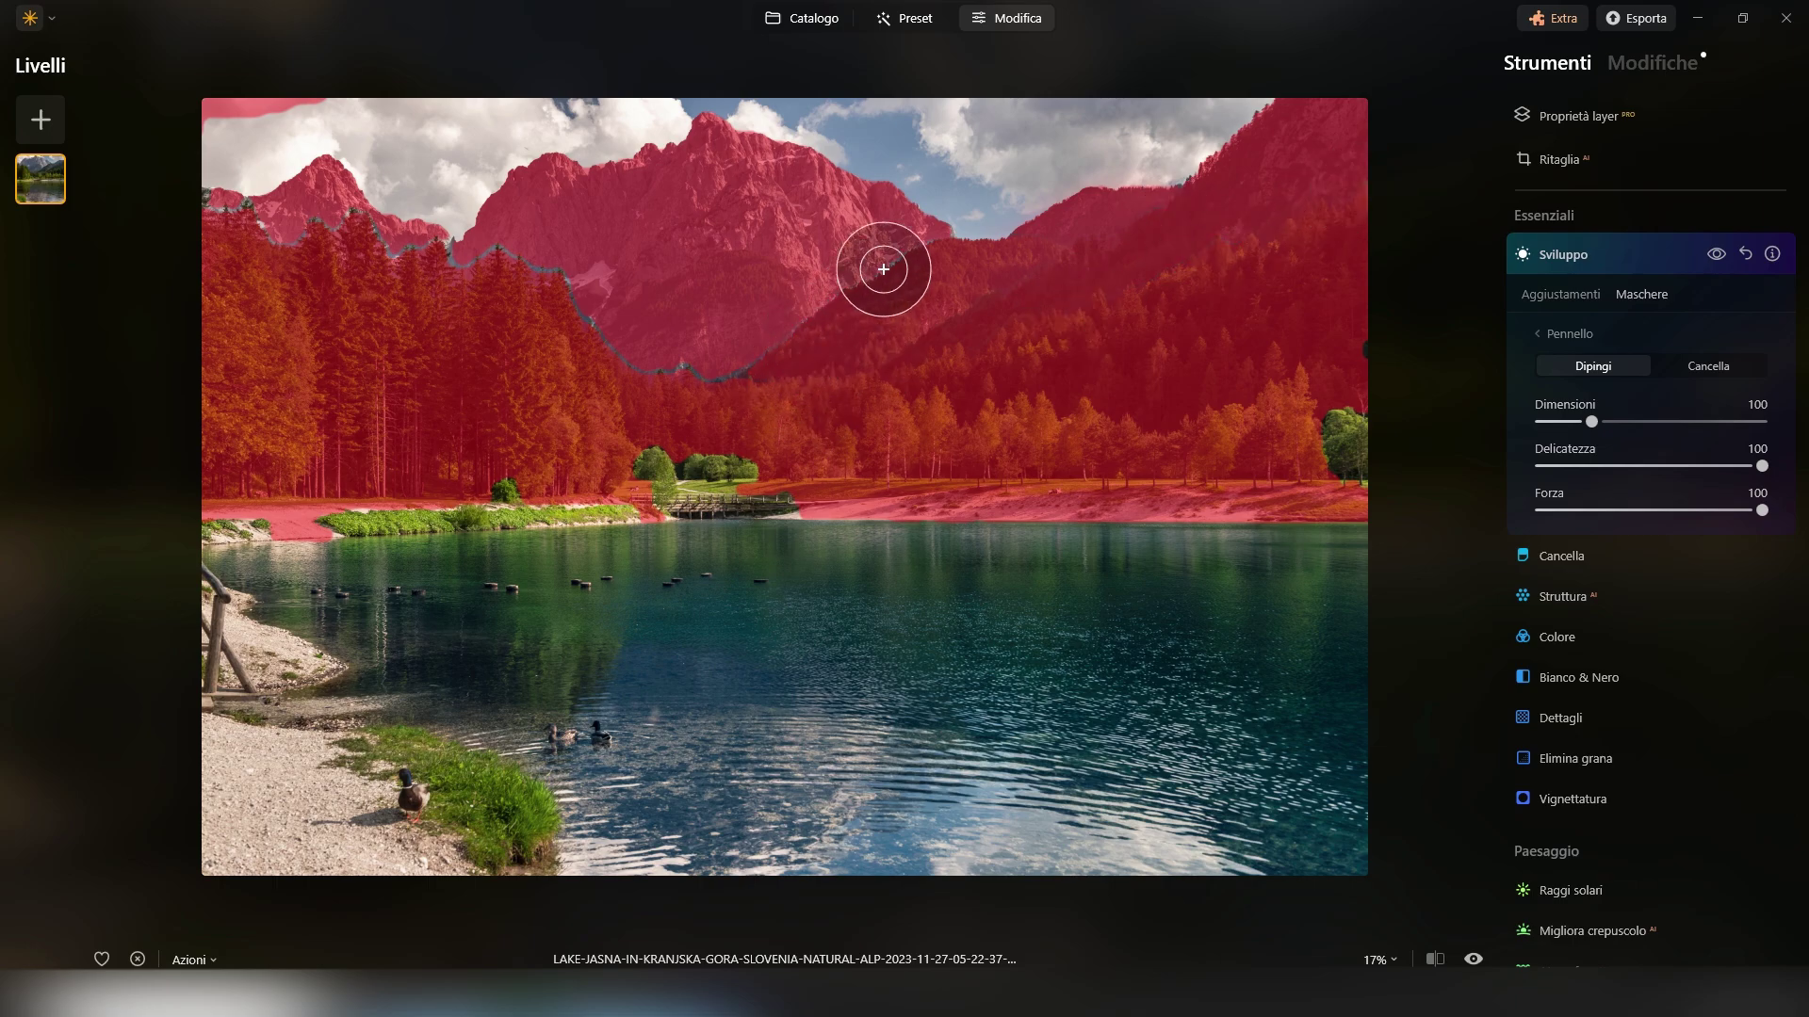
key("bracketleft")
key("bracketleft")
key("bracketleft")
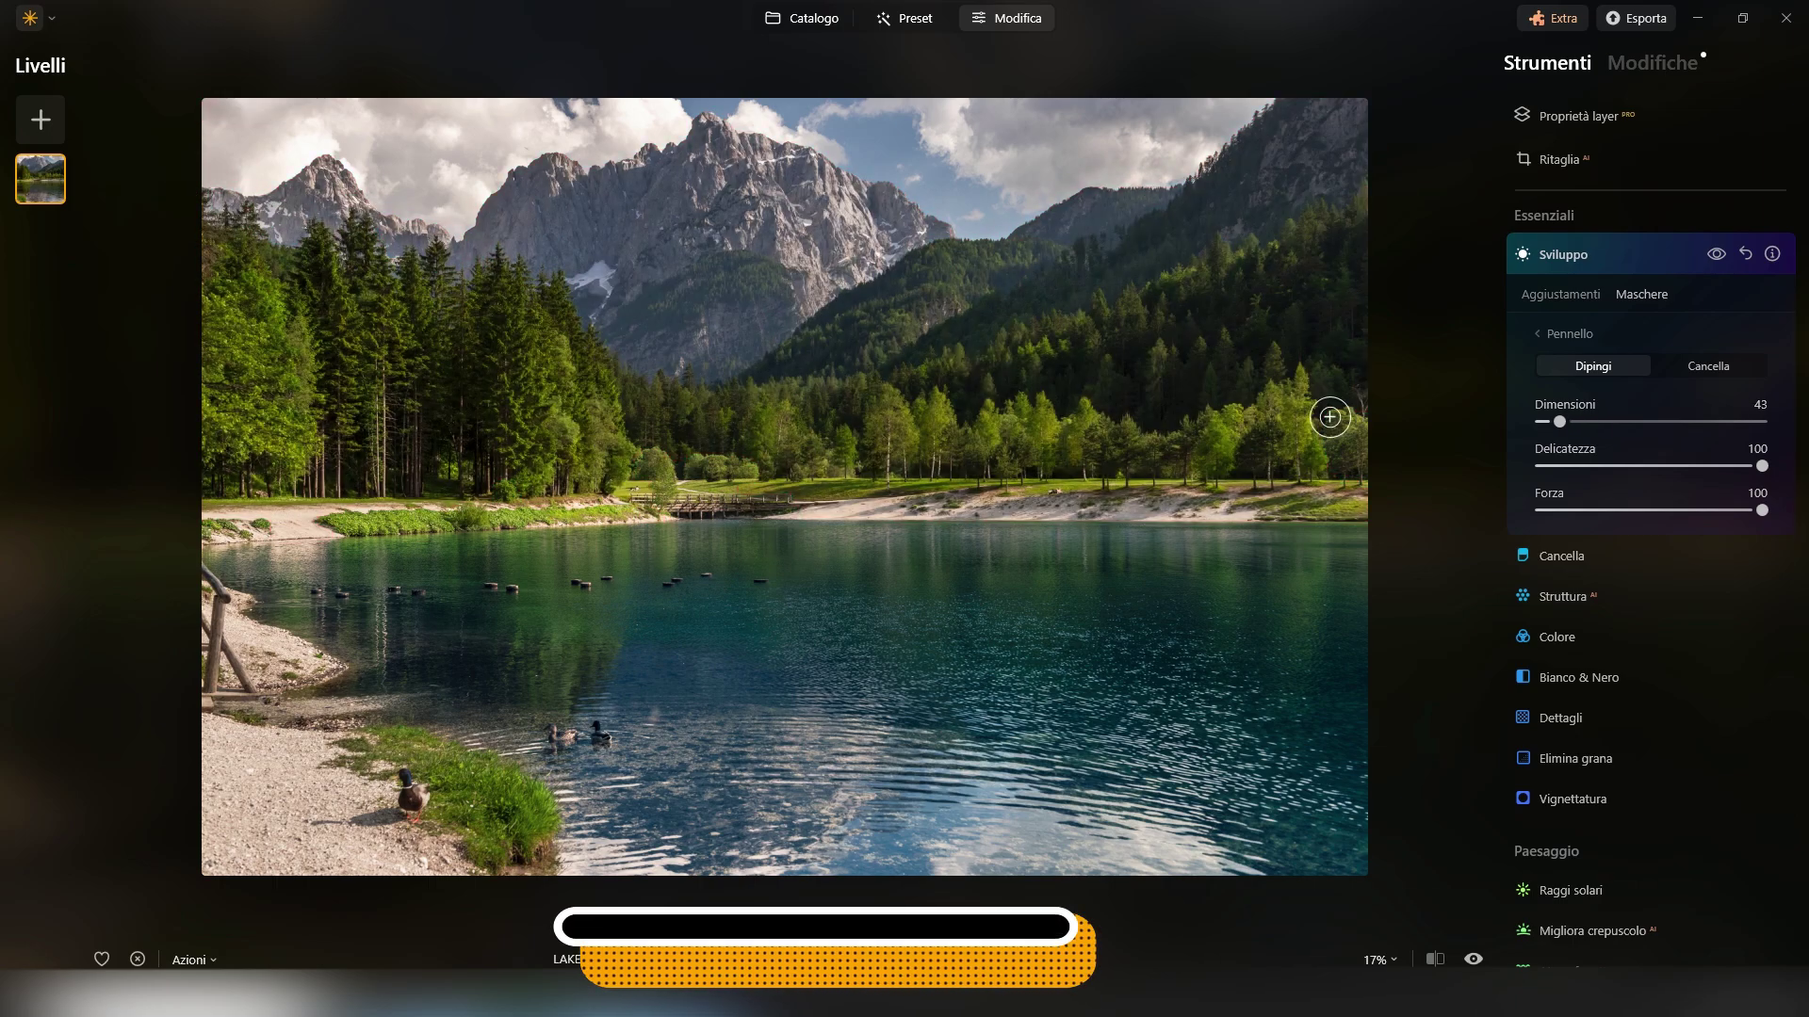
- Add a Luminosità mask targeting the brighter areas and adjust its brightness range
left_click(1561, 295)
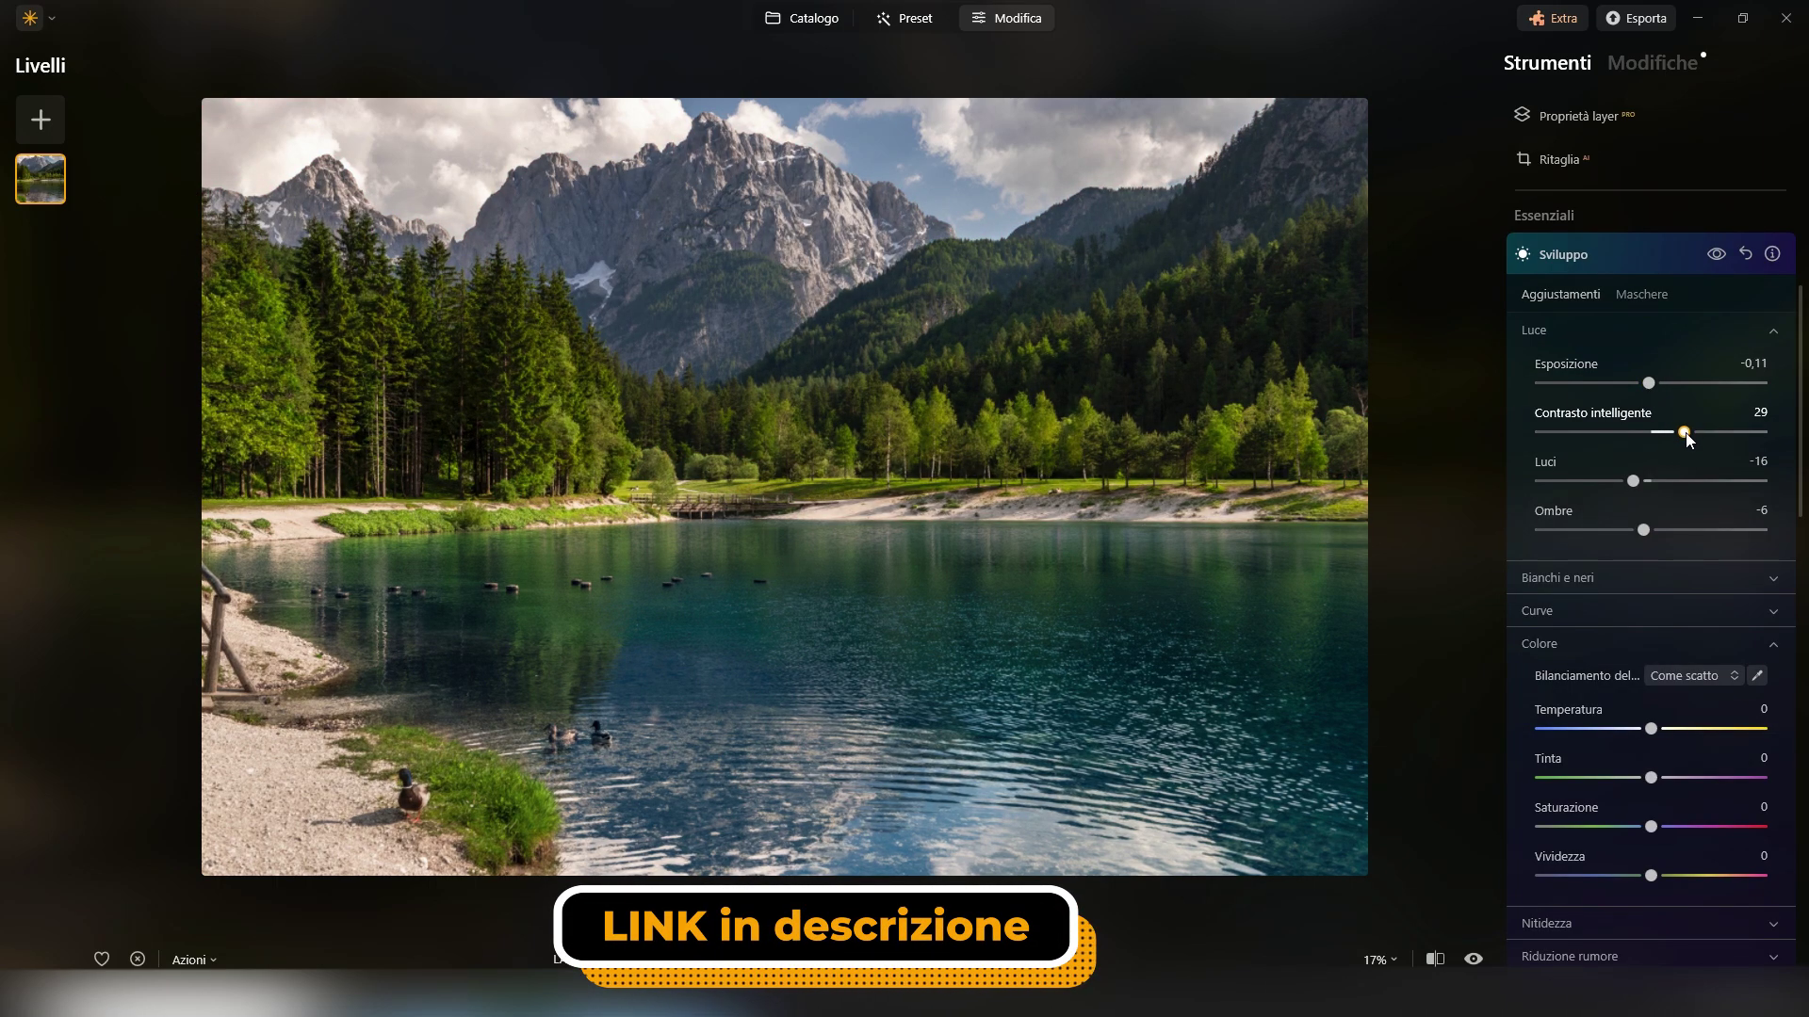
left_click(1625, 295)
left_click(1570, 334)
left_click(1564, 420)
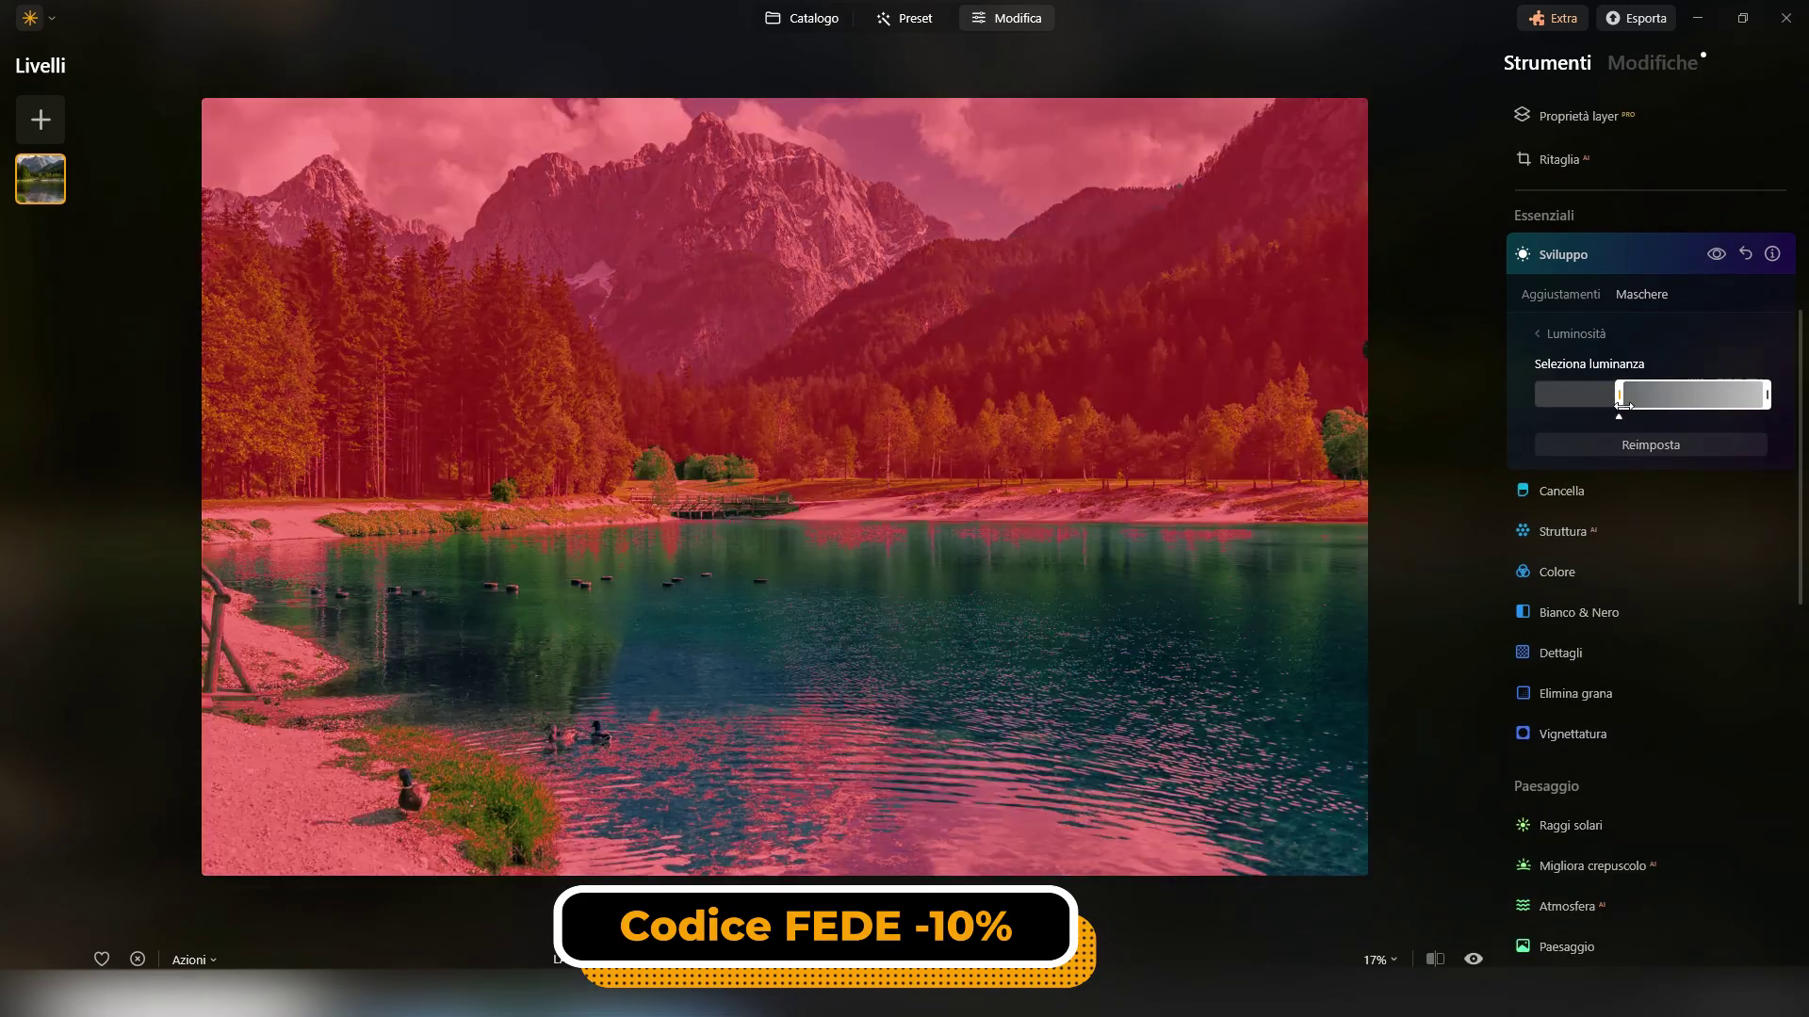
left_click_drag(1593, 423, 1676, 416)
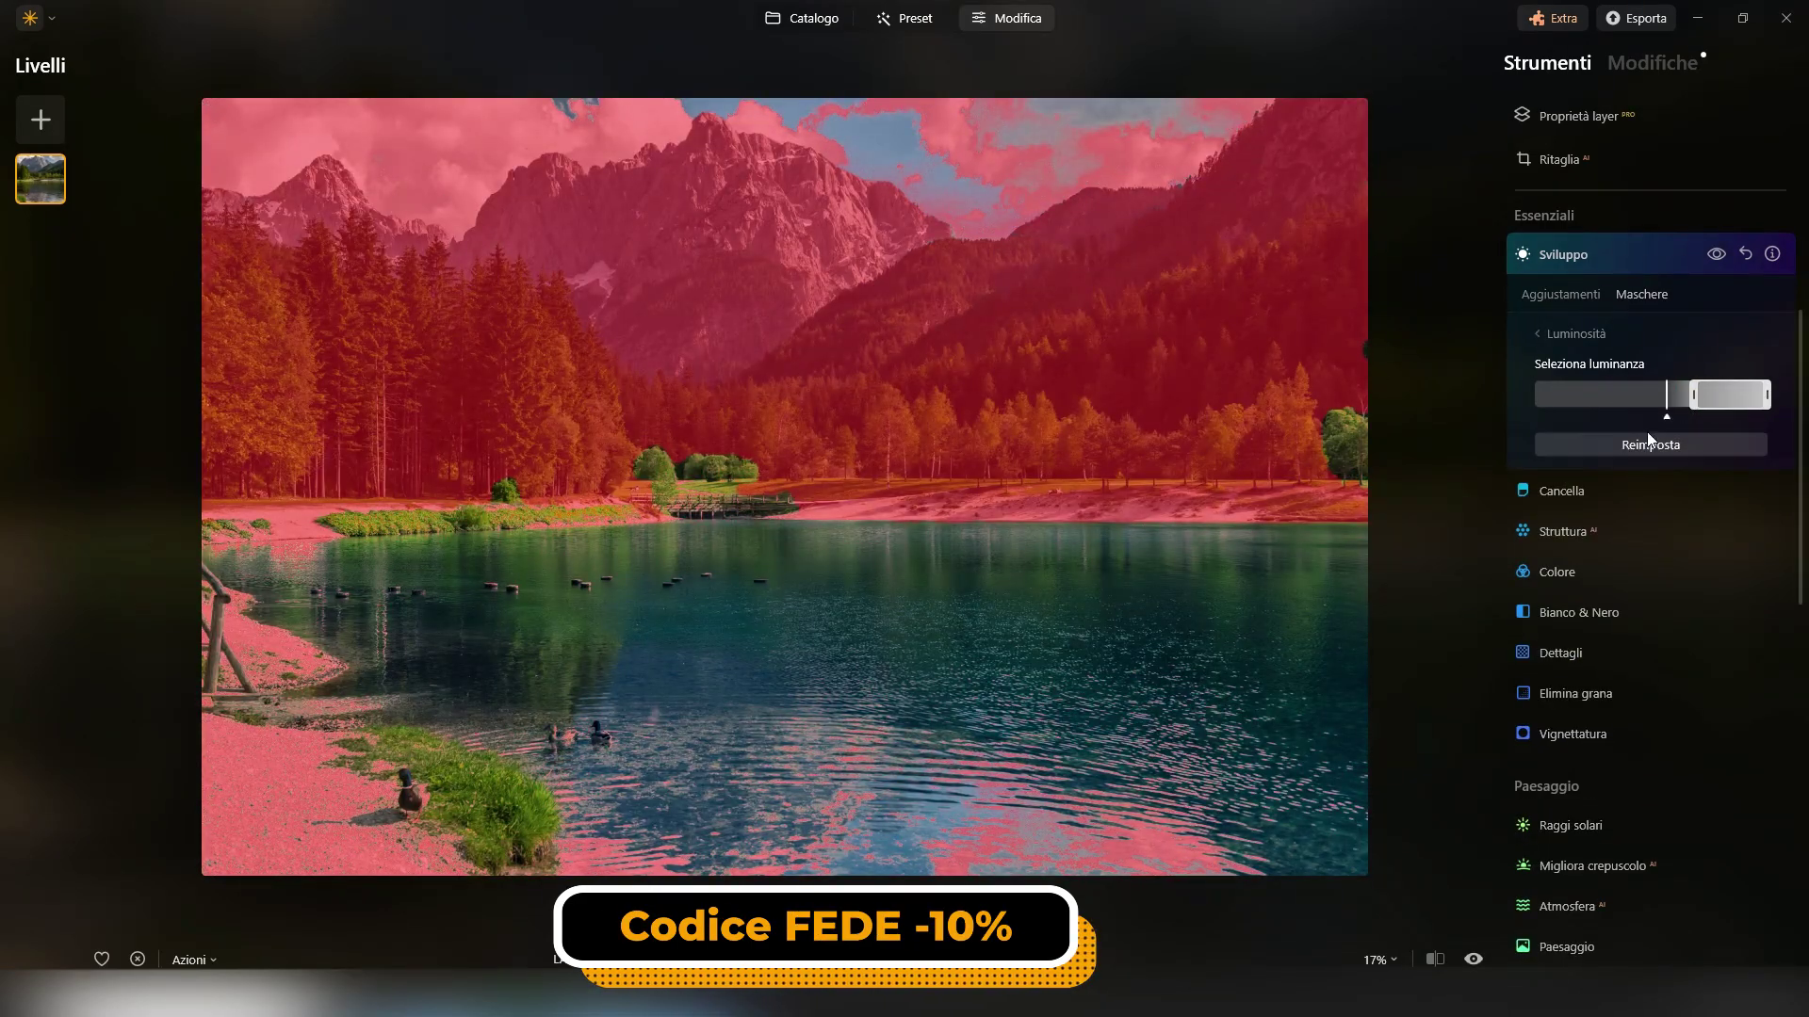
- Raise the masked Esposizione to 0,41 and turn on the before/after comparison
left_click(1560, 294)
left_click_drag(1646, 382, 1664, 385)
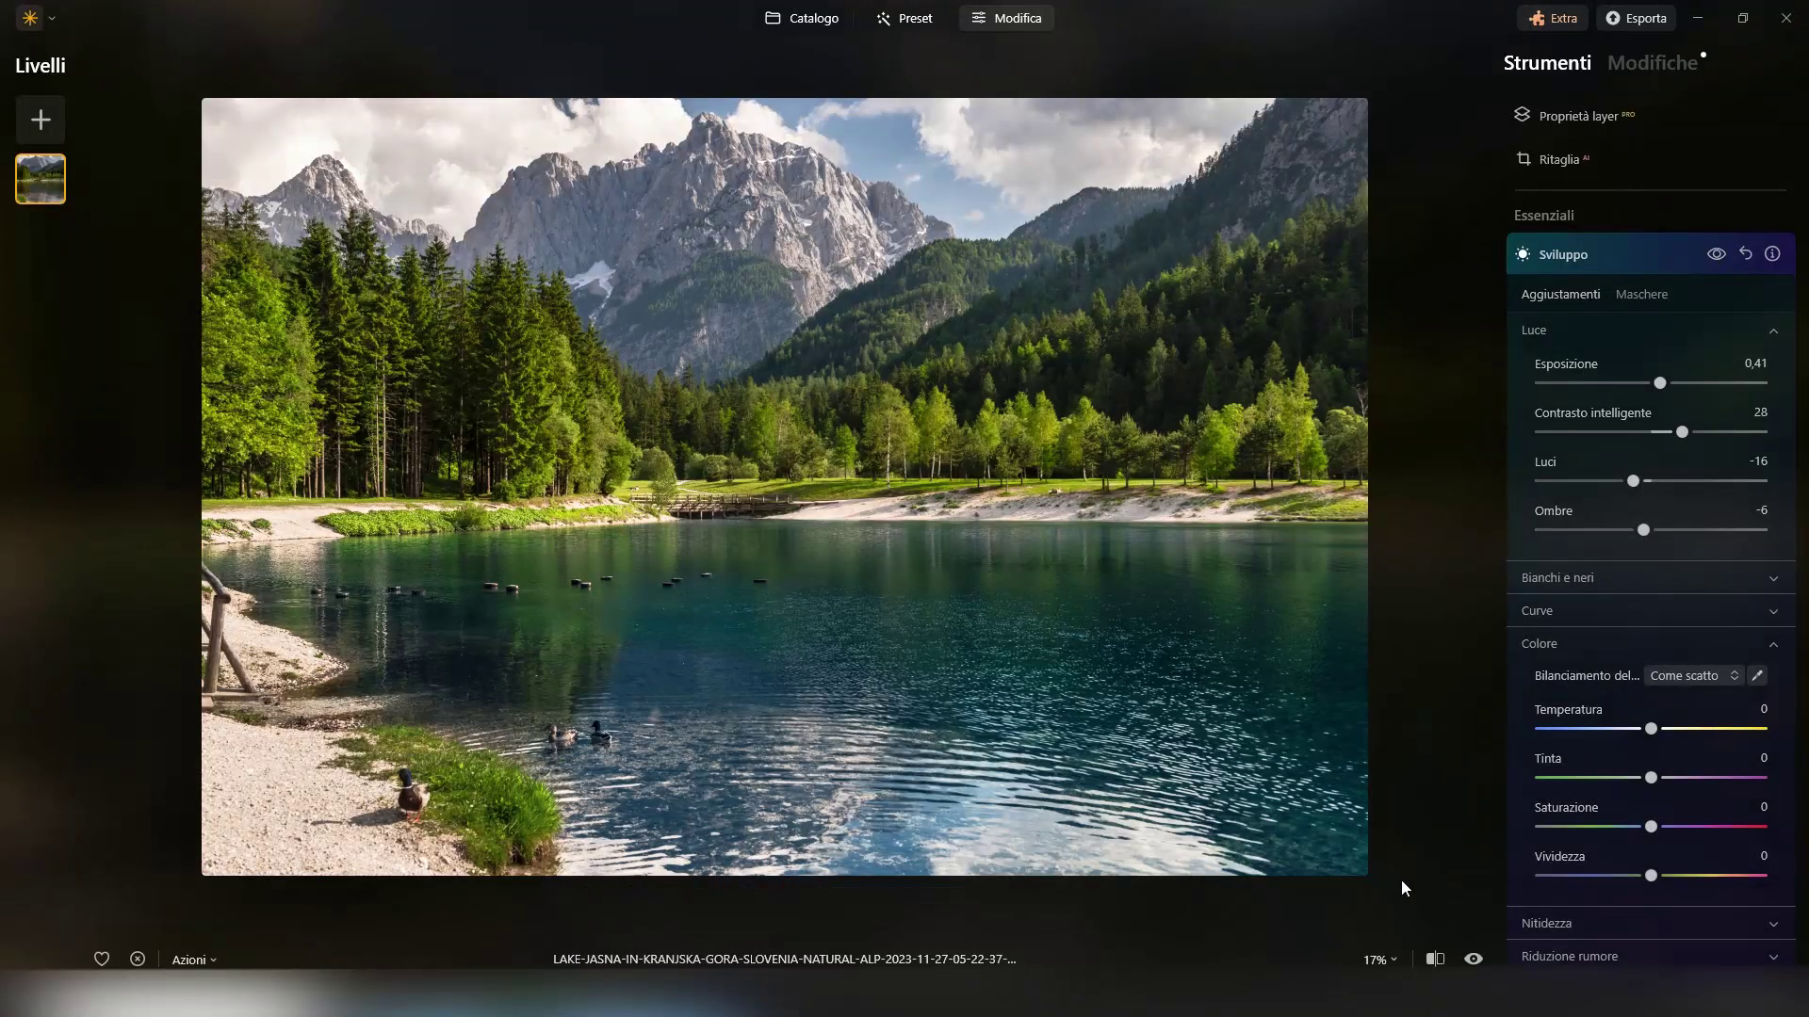
left_click(1438, 960)
mouse_move(785, 489)
left_mouse_down()
mouse_move(1272, 486)
mouse_move(299, 487)
left_mouse_up()
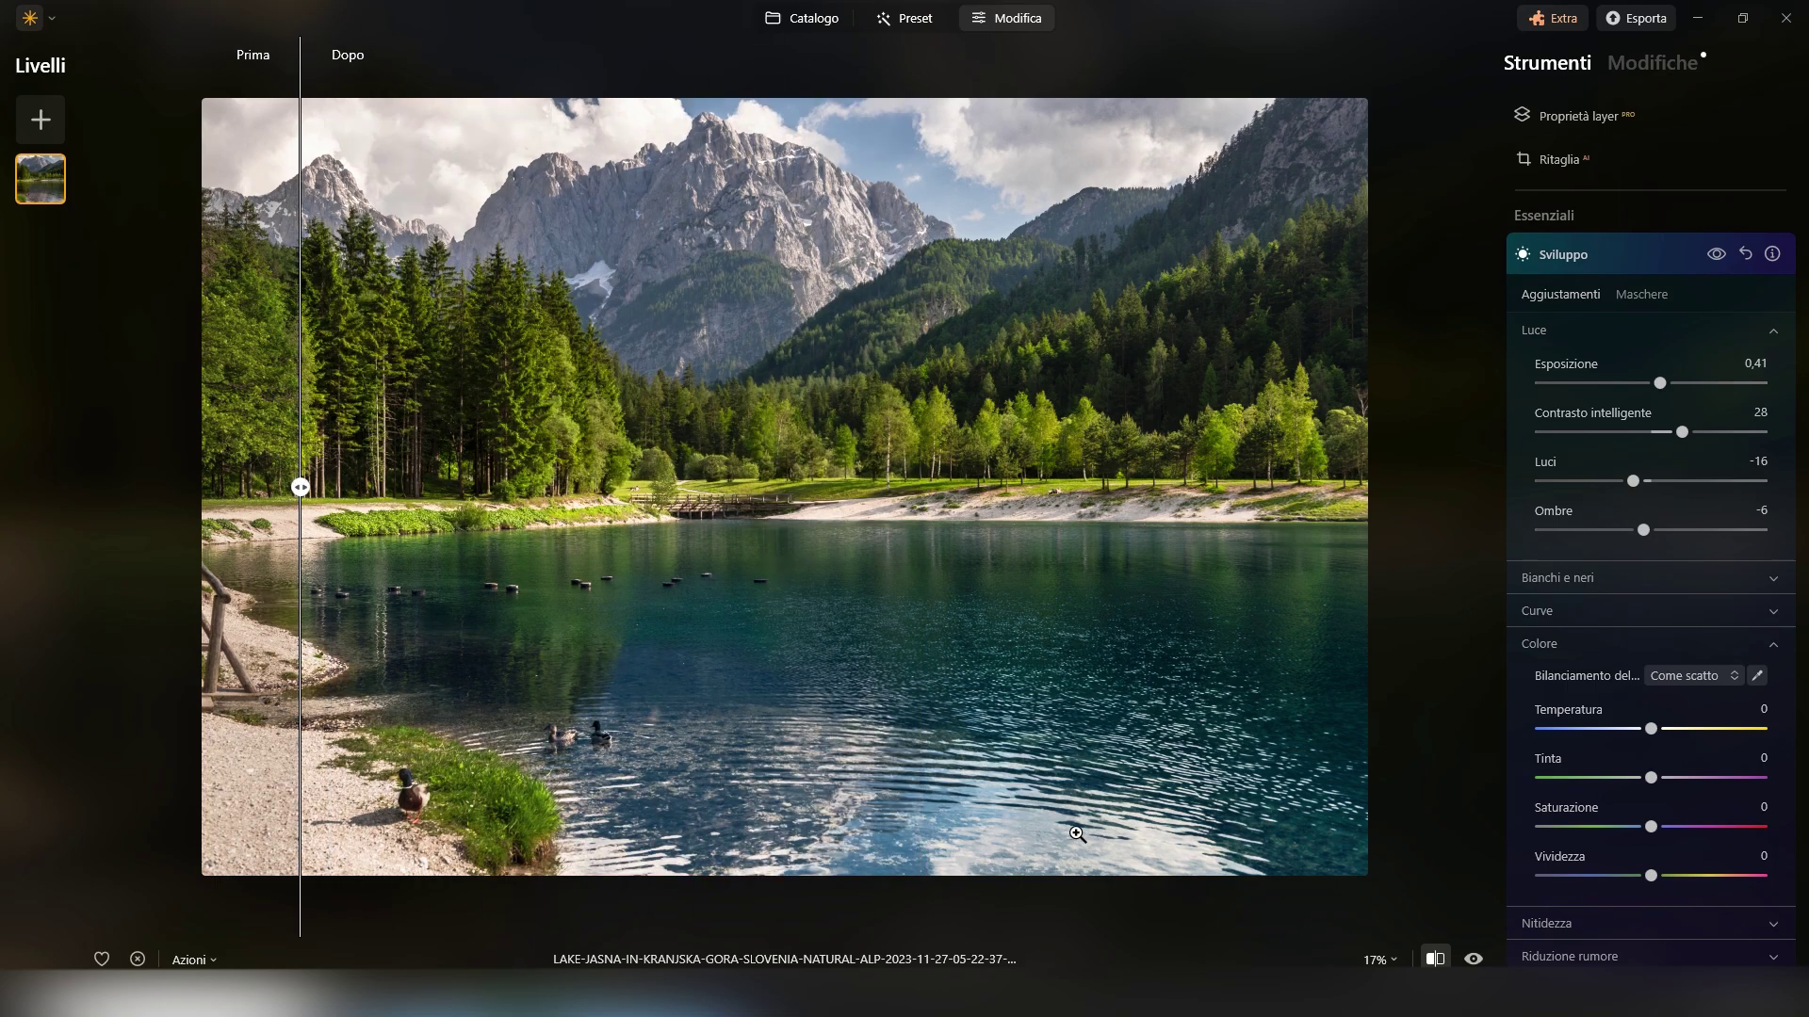
left_click(1437, 958)
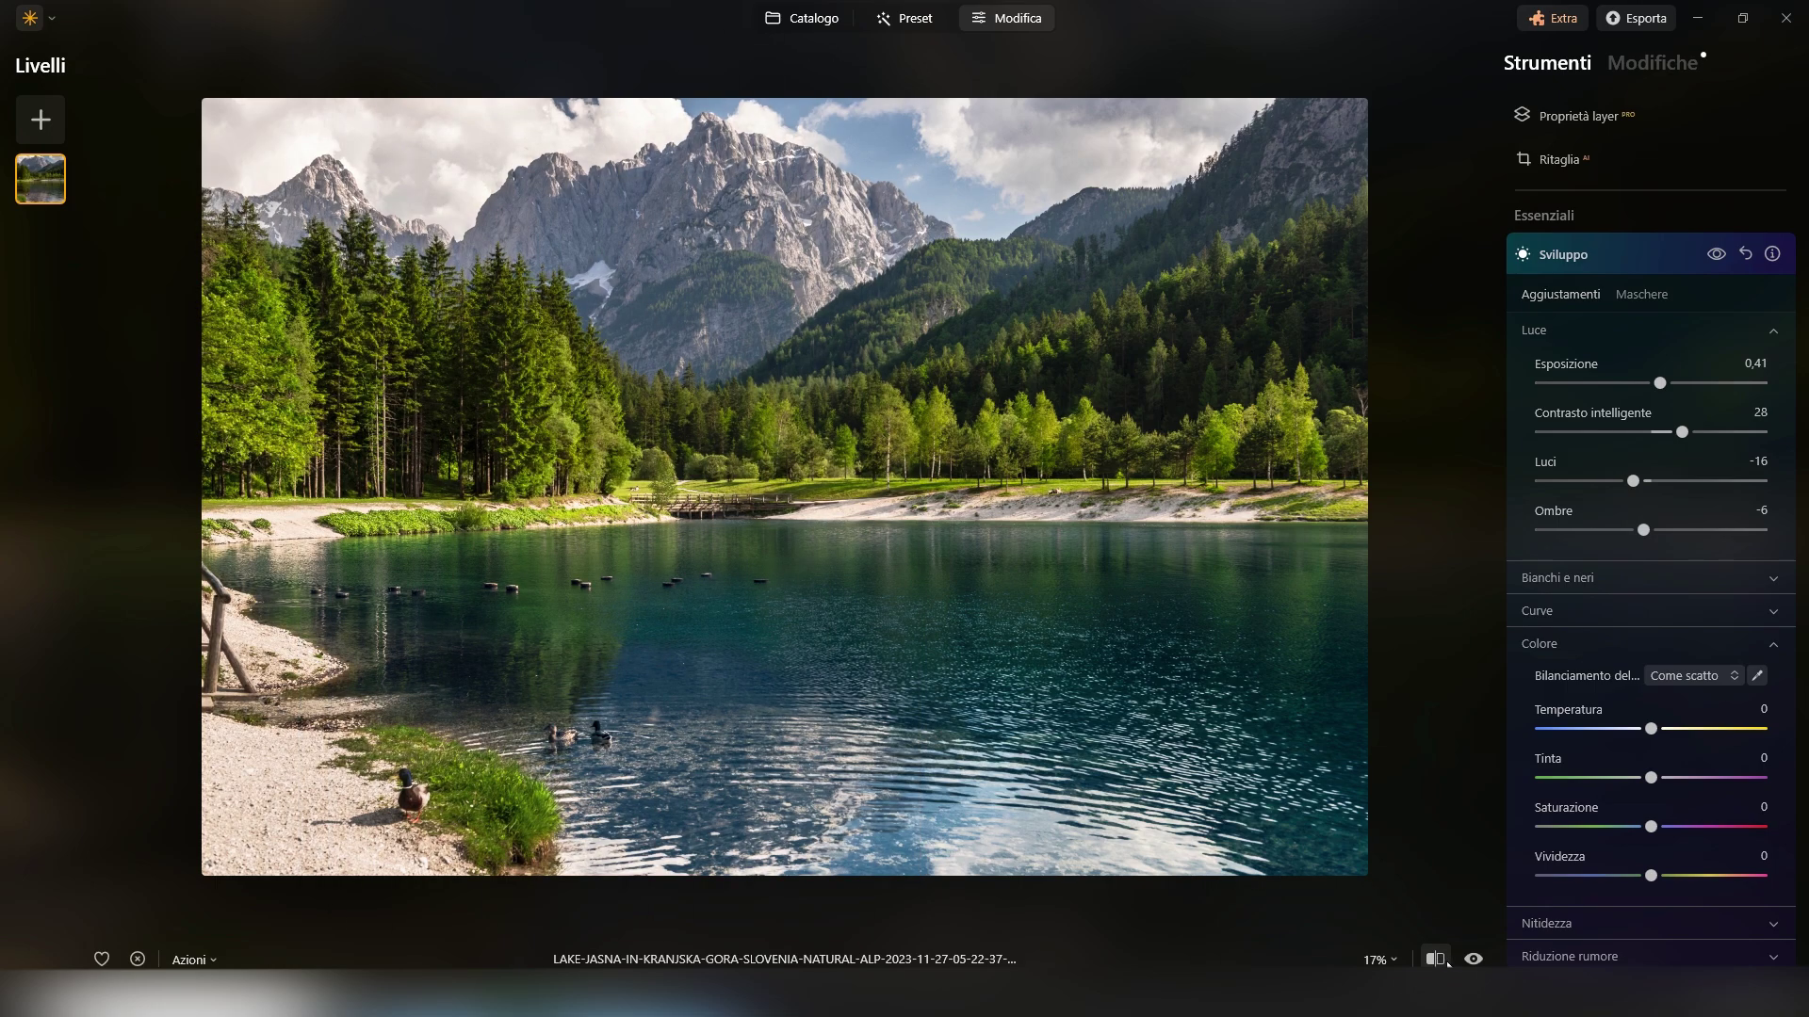